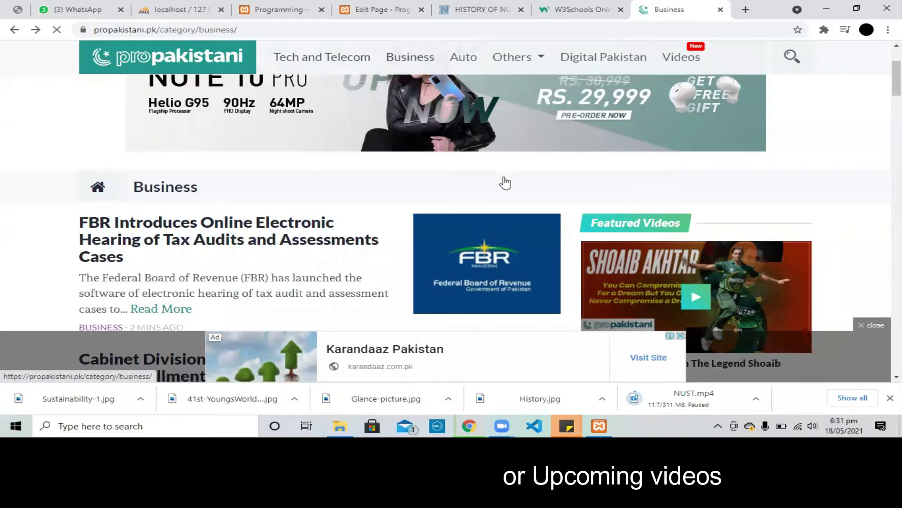
# Step: Open ProPakistani's Tech and Telecom category and examine how its articles are grouped and labelled
pyautogui.click(514, 57)
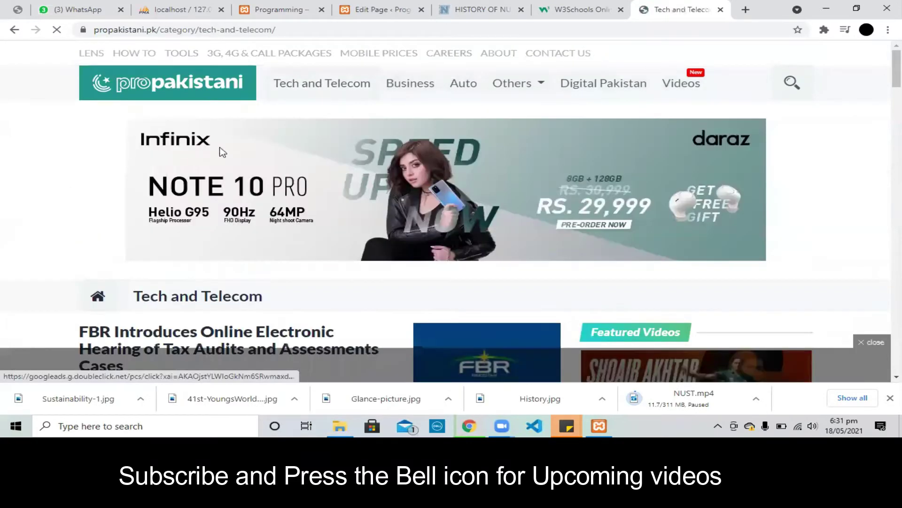
pyautogui.scroll(-3, 156, 234)
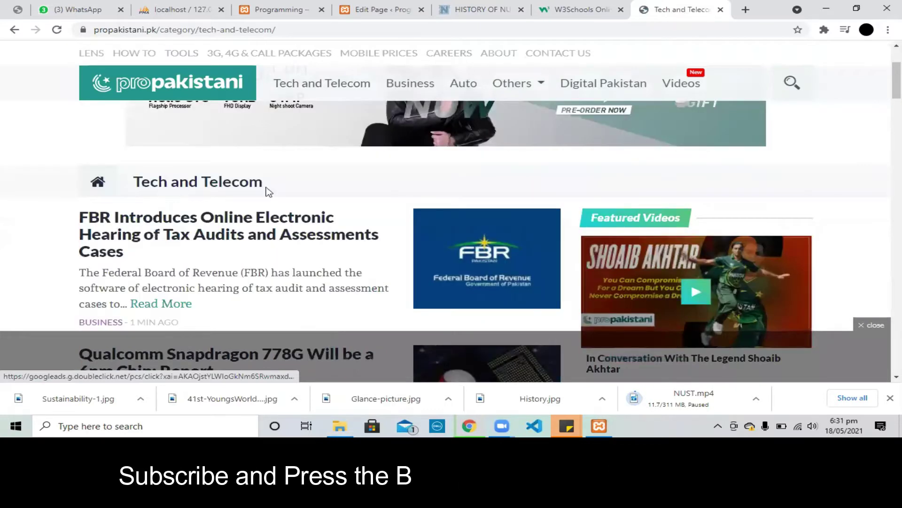
pyautogui.scroll(-1, 115, 207)
pyautogui.scroll(-1, 127, 147)
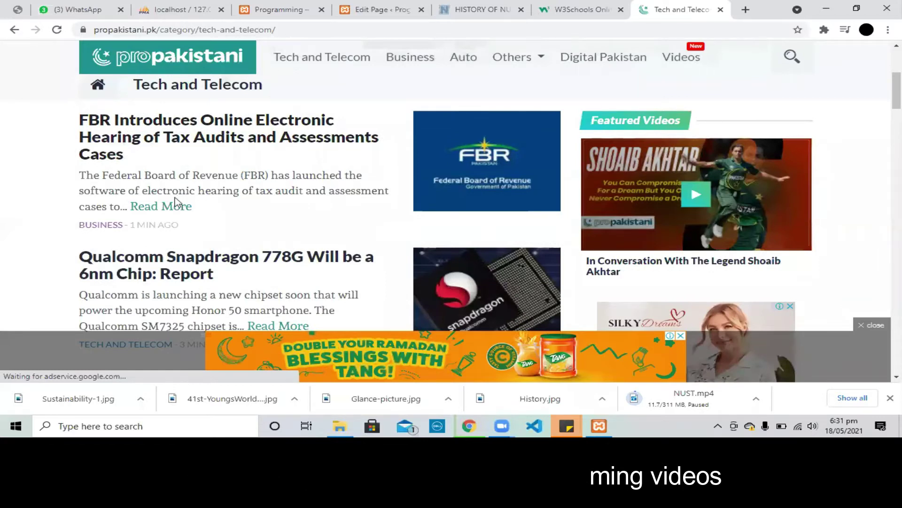
pyautogui.scroll(-4, 177, 202)
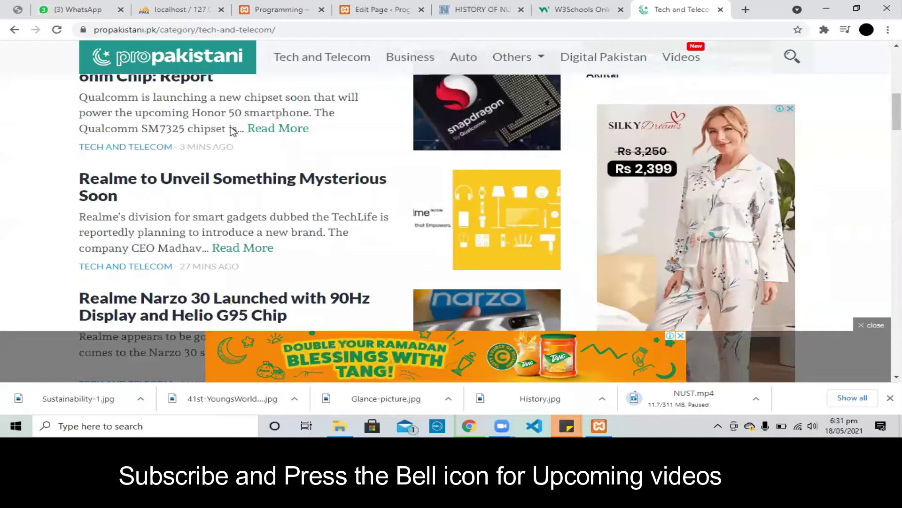
pyautogui.scroll(-3, 232, 131)
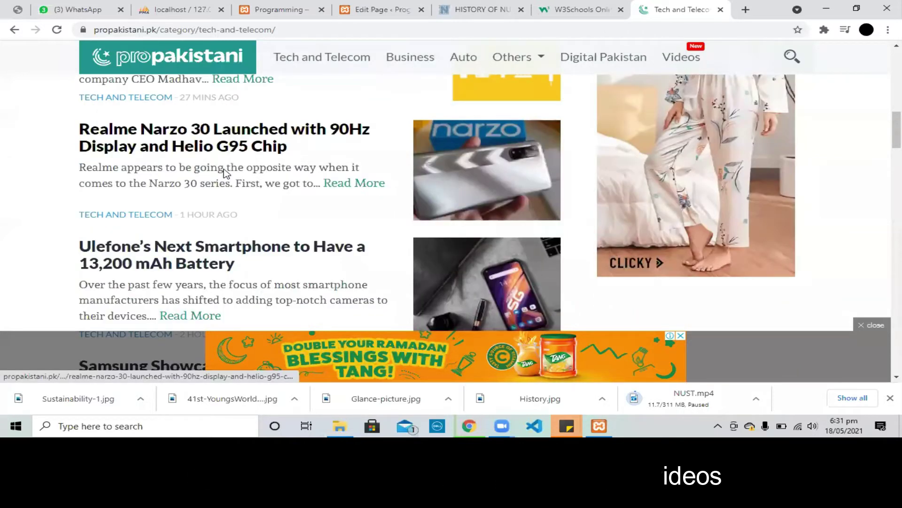
pyautogui.scroll(-6, 291, 281)
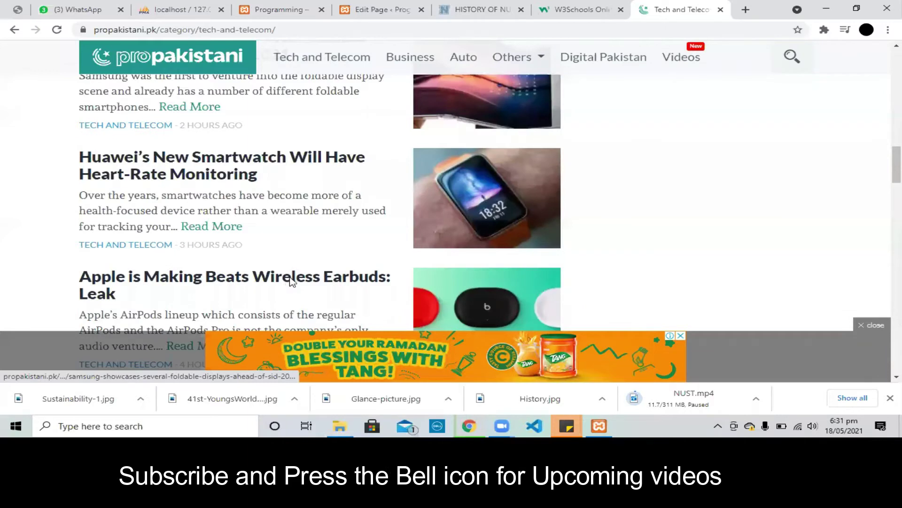
pyautogui.scroll(-3, 292, 281)
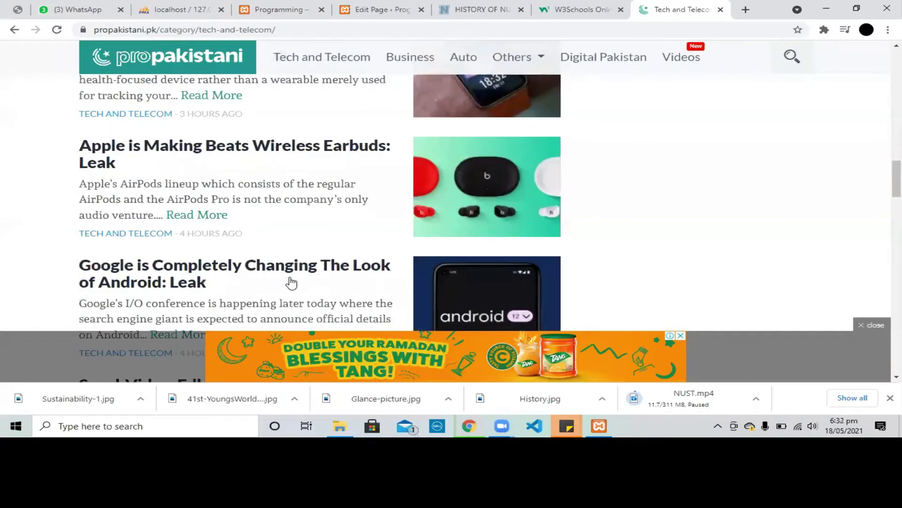
pyautogui.scroll(-3, 291, 281)
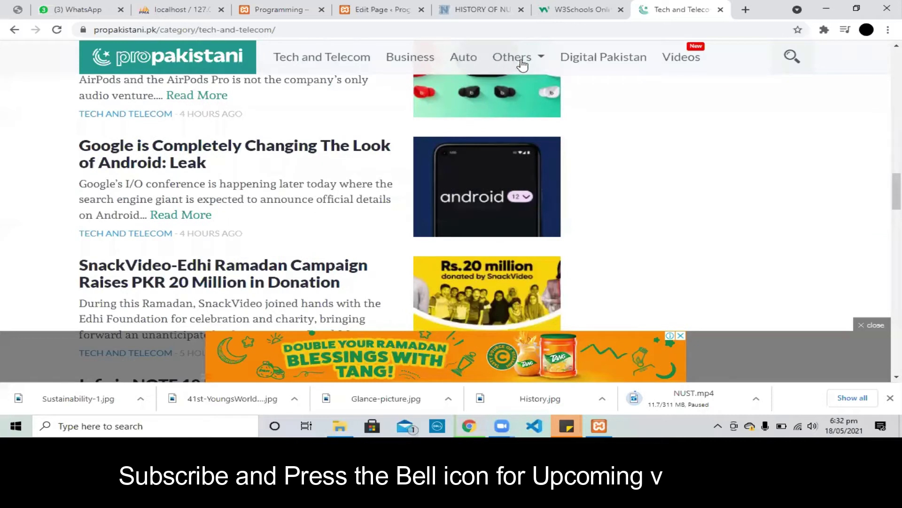
pyautogui.scroll(-8, 508, 161)
pyautogui.scroll(-3, 510, 210)
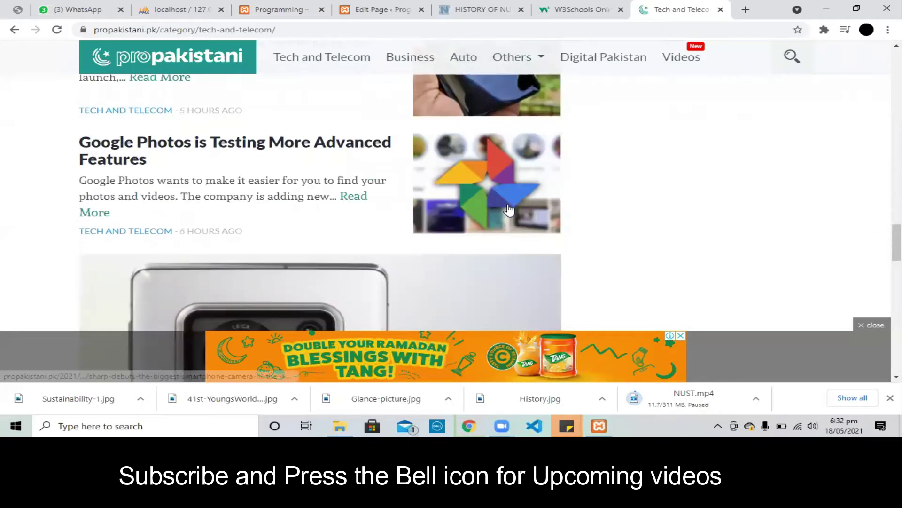
pyautogui.scroll(-5, 376, 265)
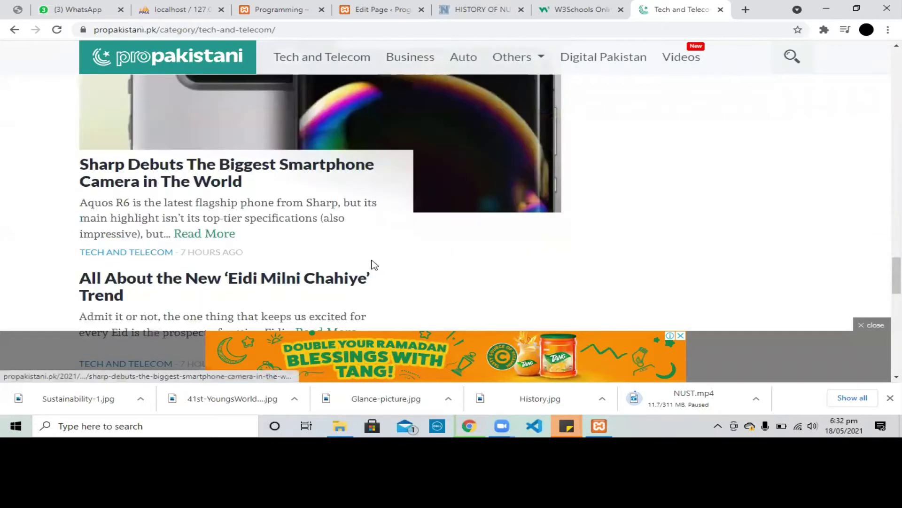
pyautogui.scroll(4, 375, 265)
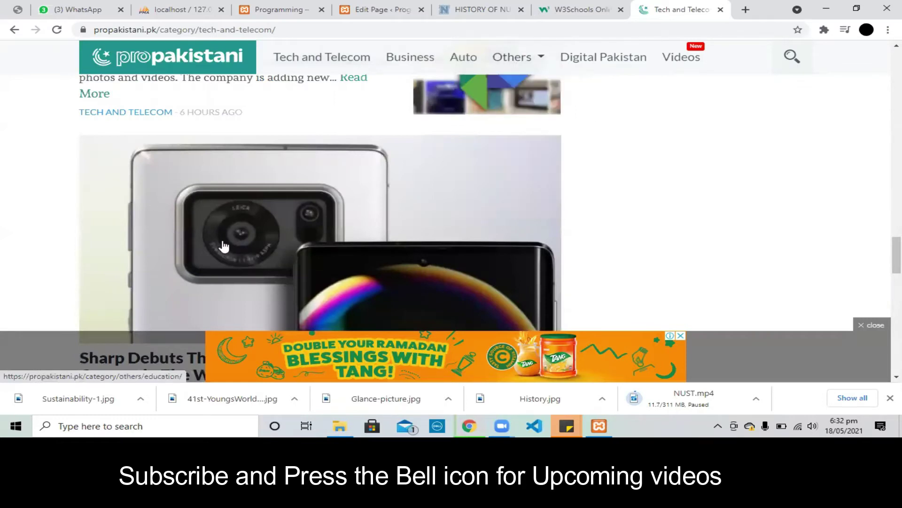
# Step: Open ProPakistani's Education category under Others and examine the articles listed there
pyautogui.click(249, 254)
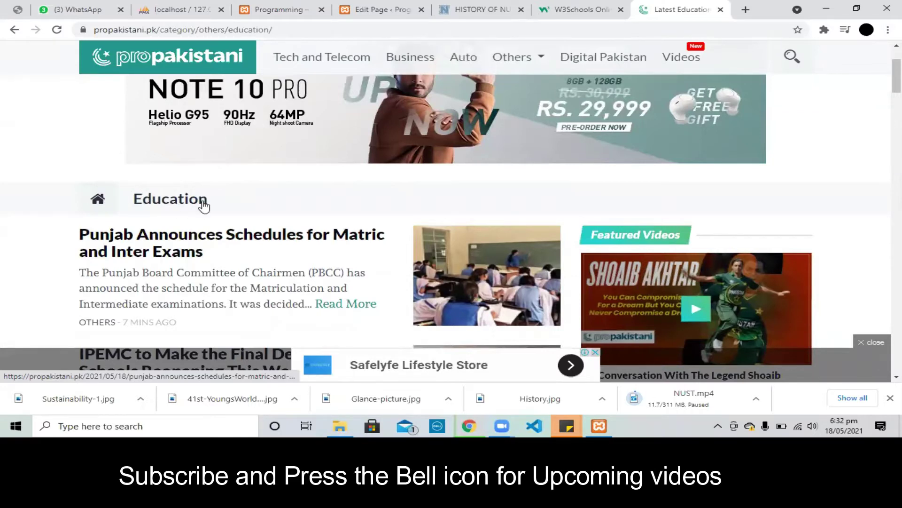
pyautogui.scroll(-2, 210, 249)
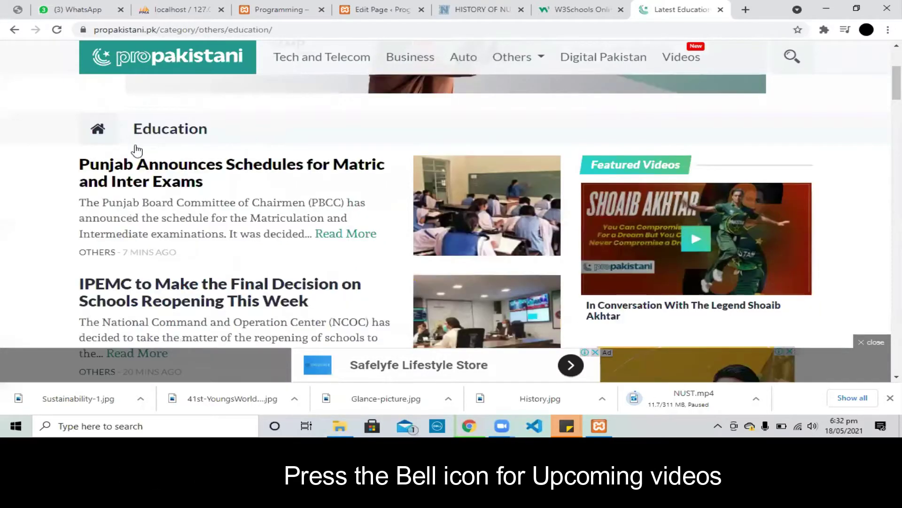
pyautogui.scroll(-2, 225, 195)
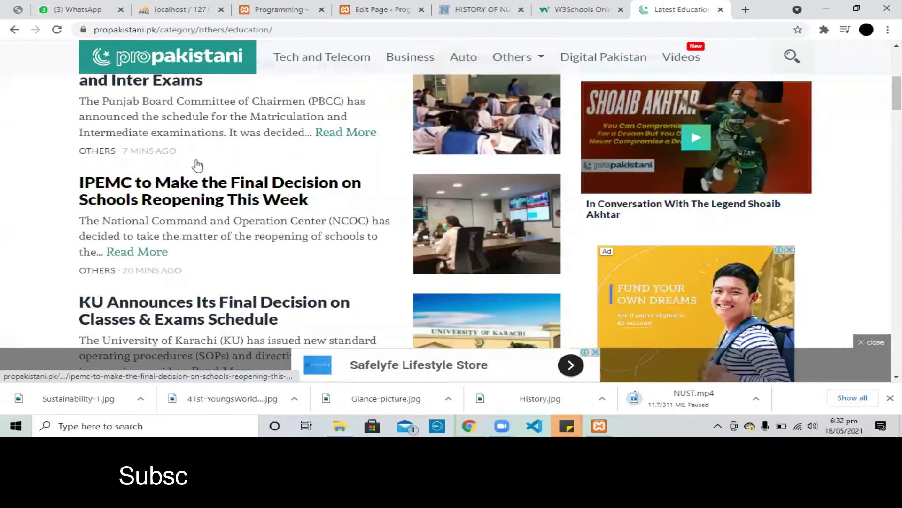
pyautogui.scroll(-3, 235, 270)
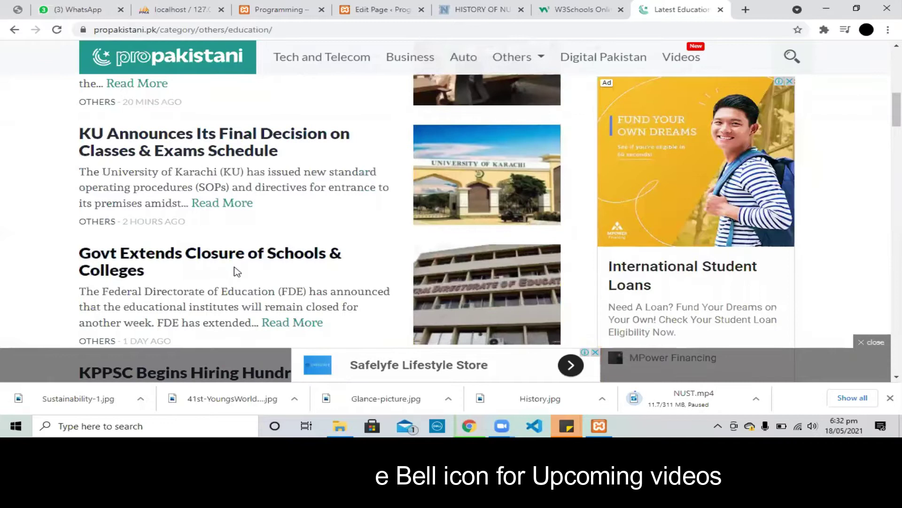
pyautogui.scroll(-2, 238, 271)
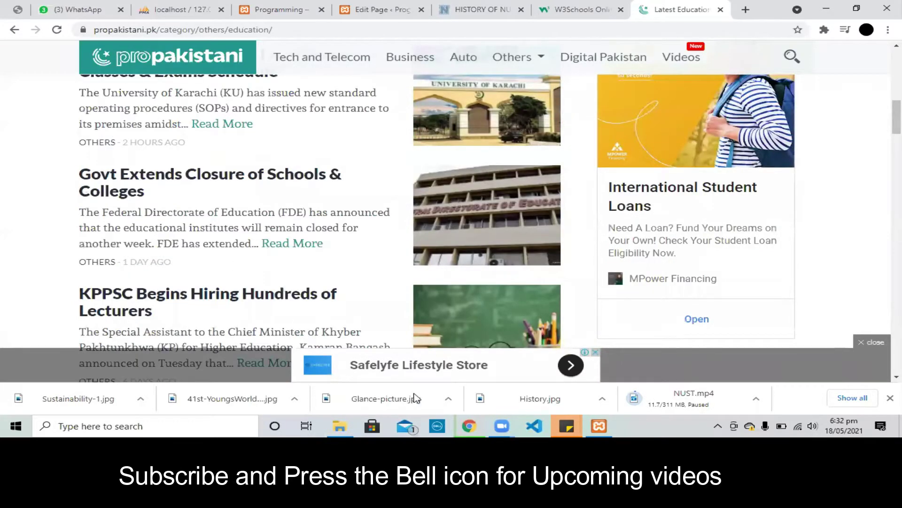
pyautogui.scroll(-1, 329, 207)
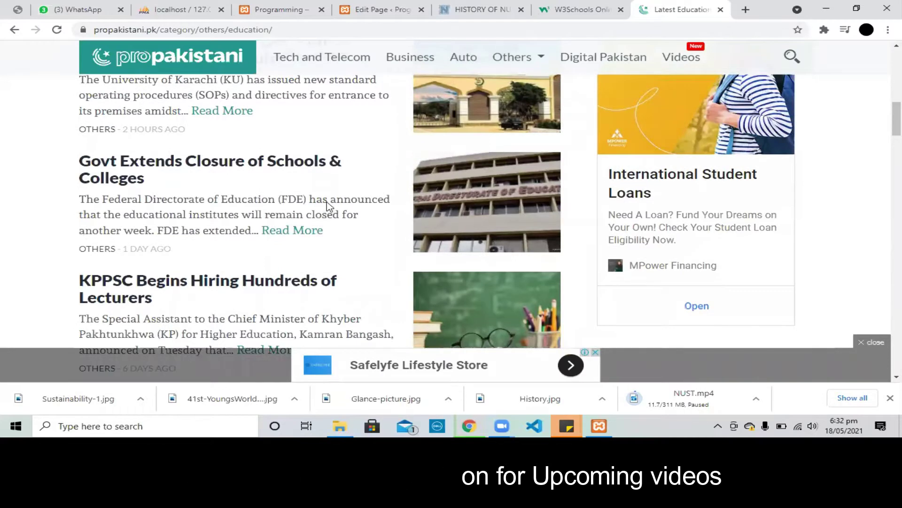
pyautogui.scroll(-3, 329, 206)
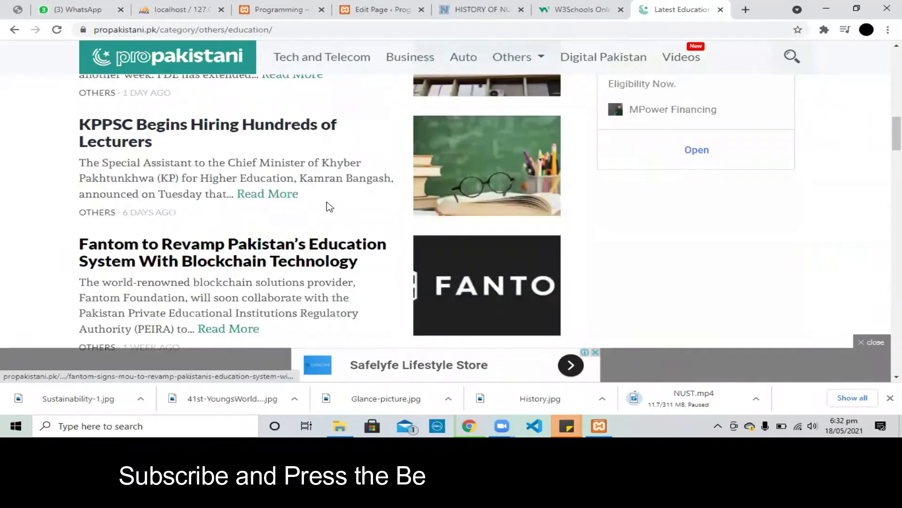
pyautogui.scroll(-1, 329, 207)
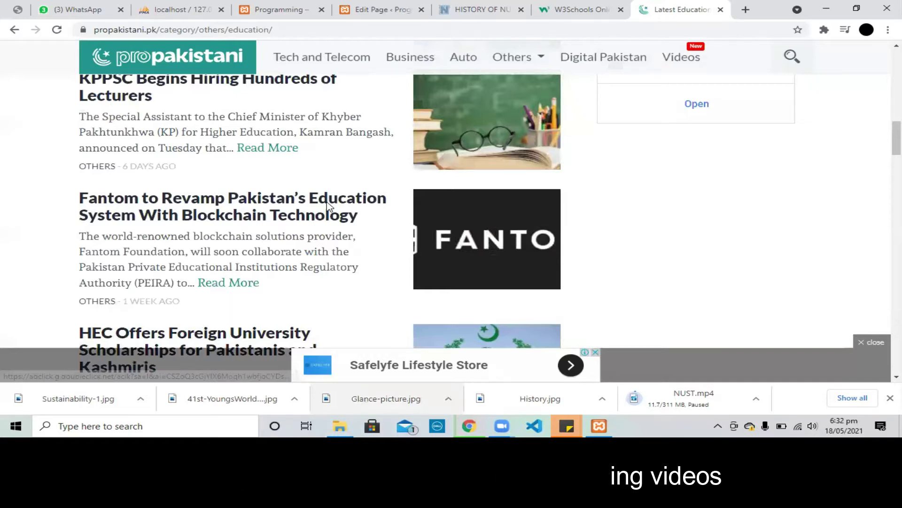
pyautogui.scroll(-3, 329, 207)
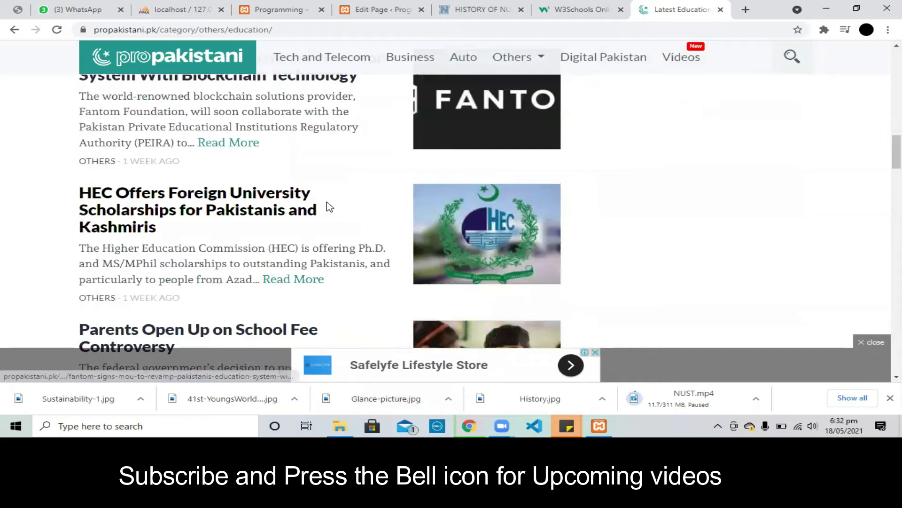
pyautogui.scroll(-5, 329, 206)
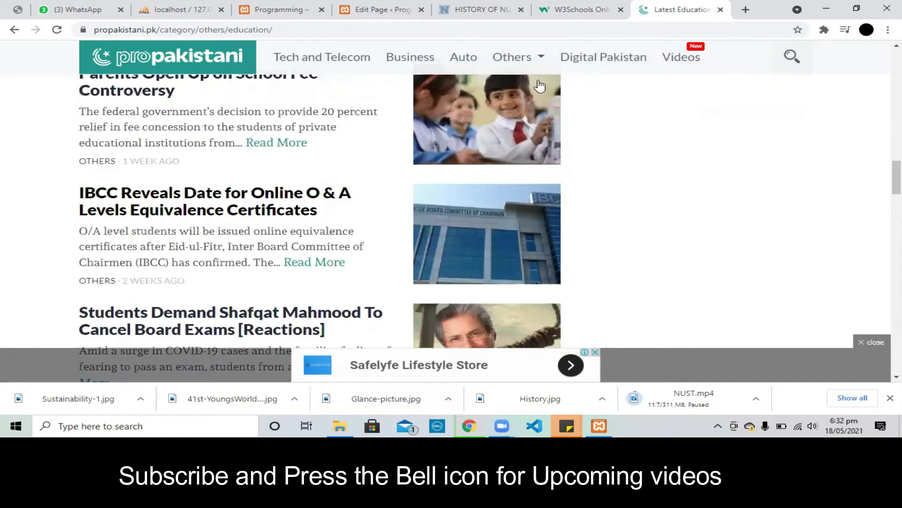
pyautogui.scroll(-3, 539, 87)
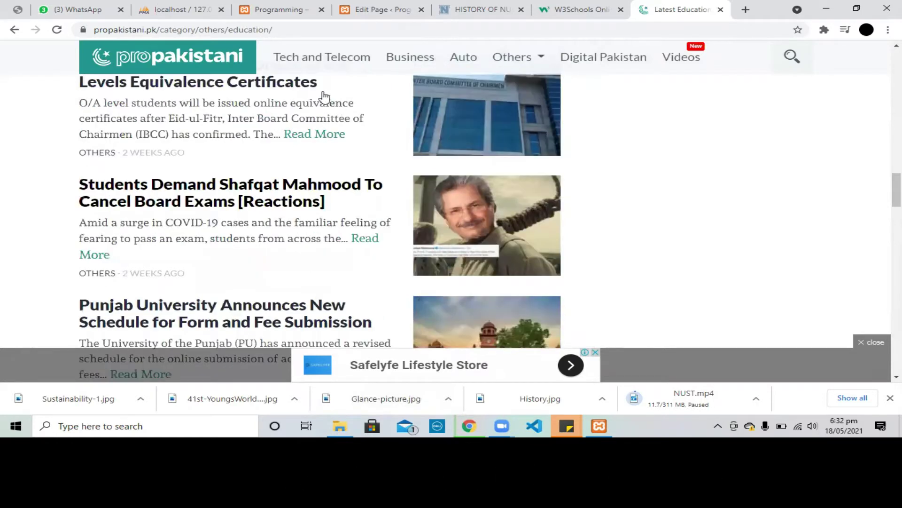
pyautogui.scroll(-8, 323, 97)
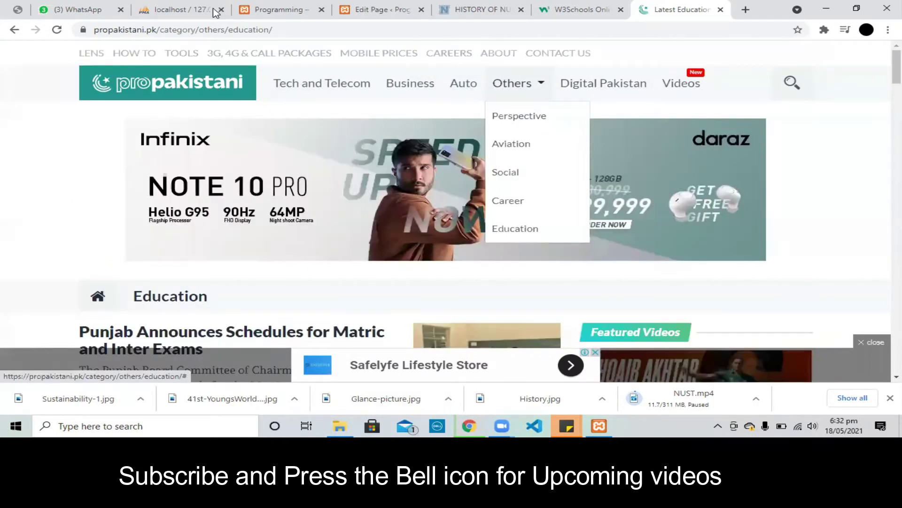
# Step: Close the localhost database, WordPress page editor and W3Schools pages, discarding the unsaved edits to the About page
pyautogui.hotkey('ctrl', 'shift', 'Tab')
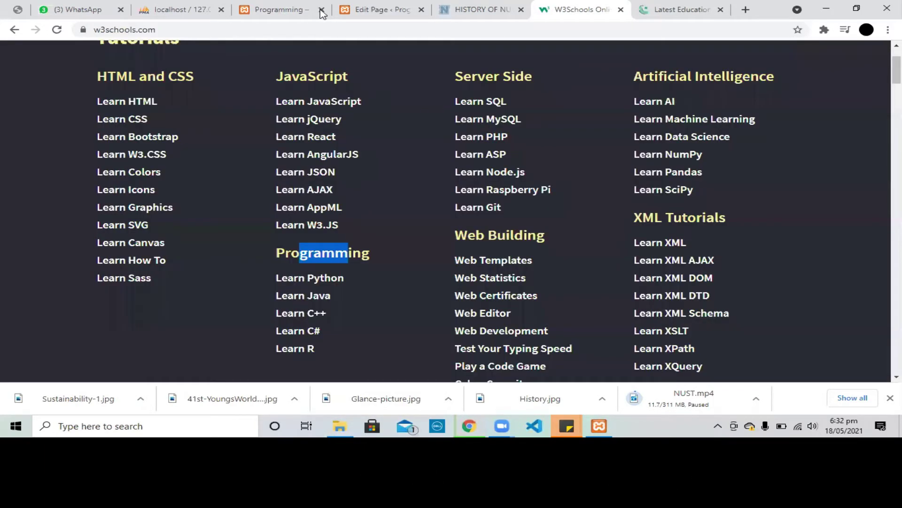
pyautogui.hotkey('ctrl', 'shift', 'Tab')
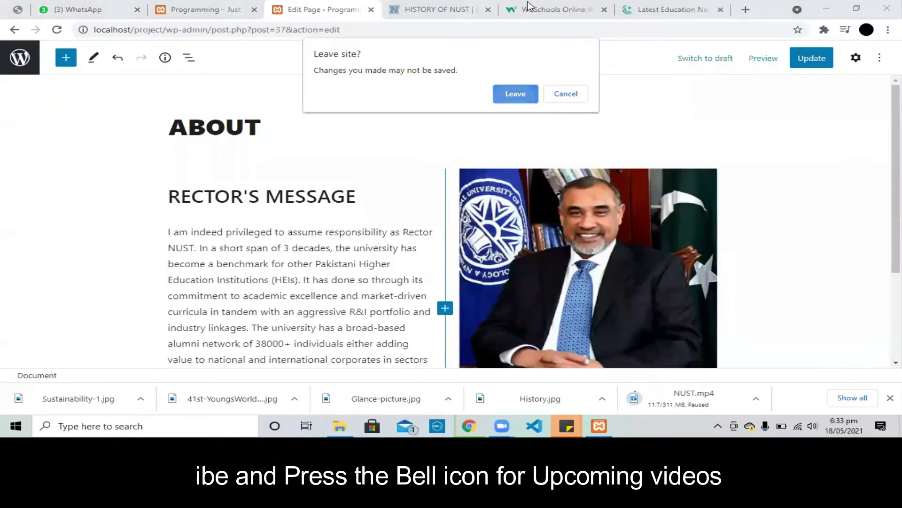
pyautogui.press('Return')
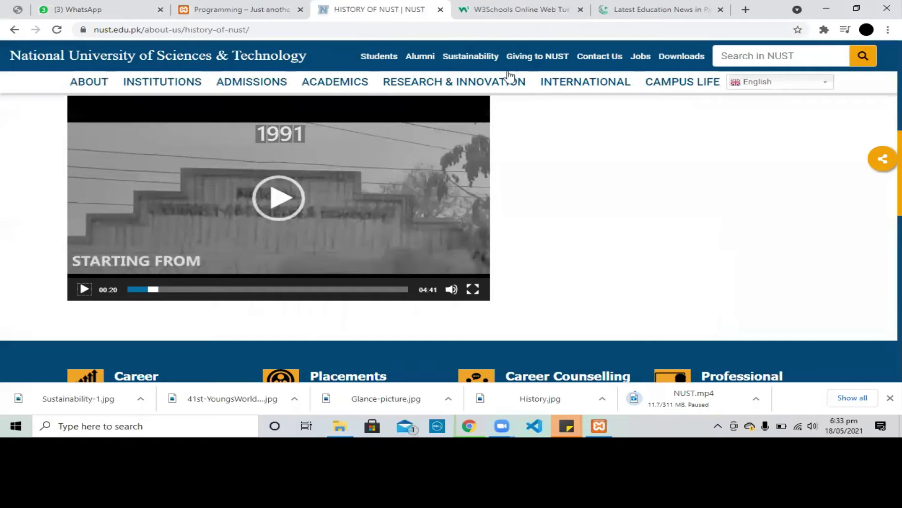
pyautogui.hotkey('ctrl', 'Tab')
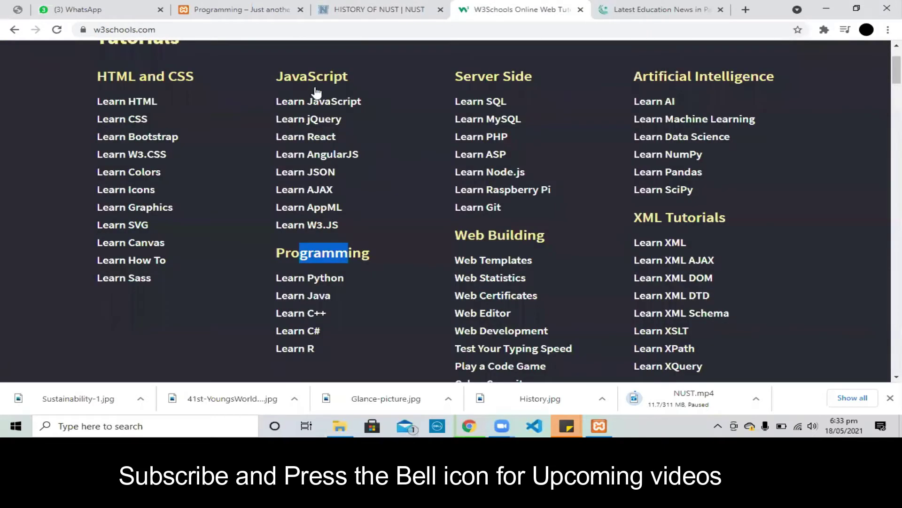
pyautogui.hotkey('ctrl', 'w')
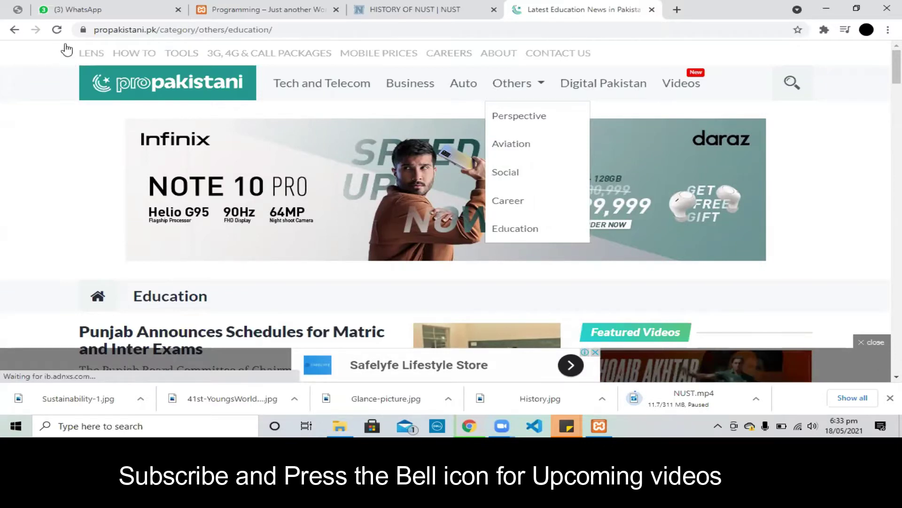
# Step: Open the Programming site's WordPress dashboard in a separate tab and go to the post categories management page
pyautogui.click(268, 9)
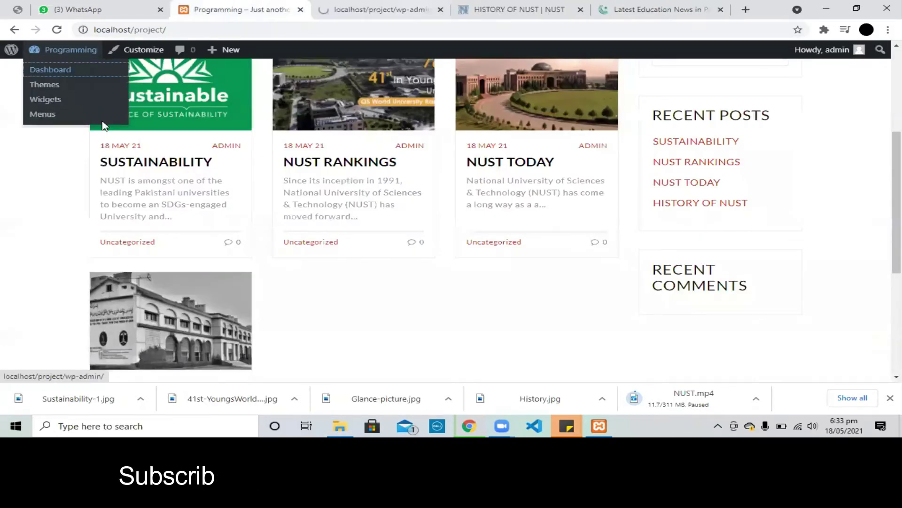
pyautogui.click(401, 10)
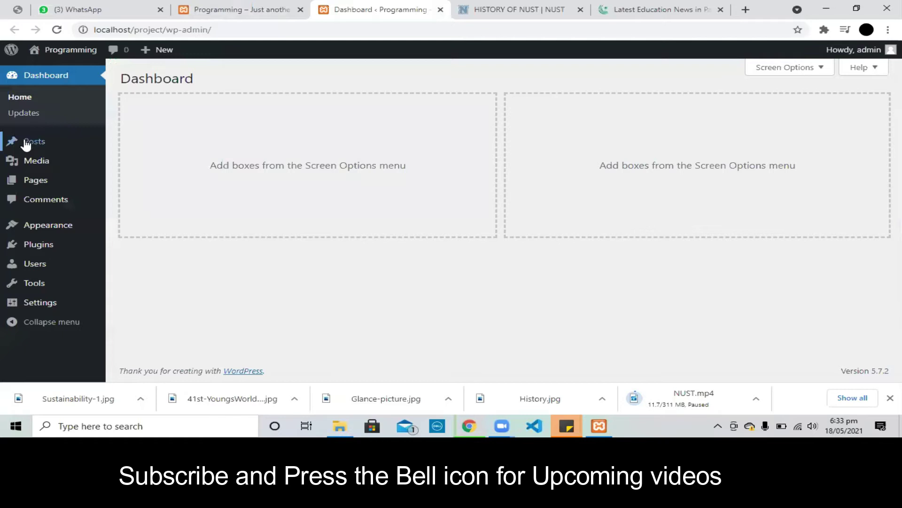
pyautogui.moveTo(26, 144)
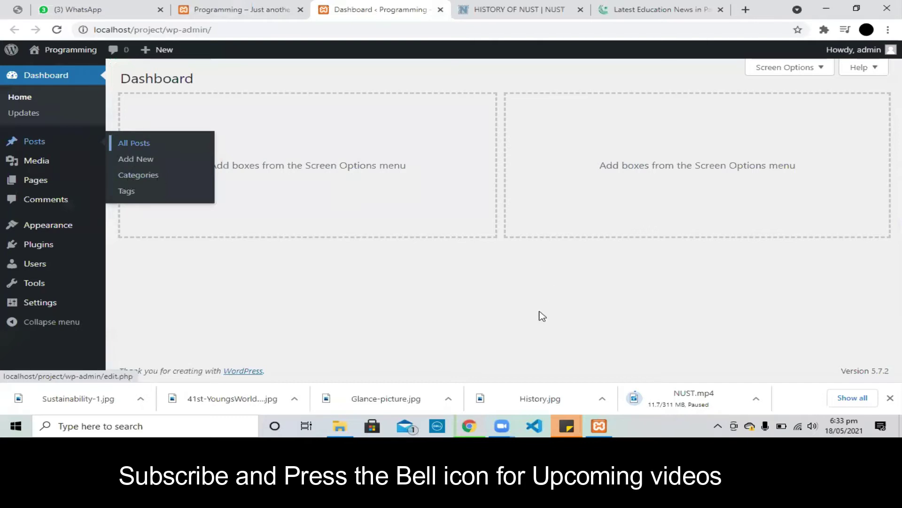
pyautogui.click(138, 175)
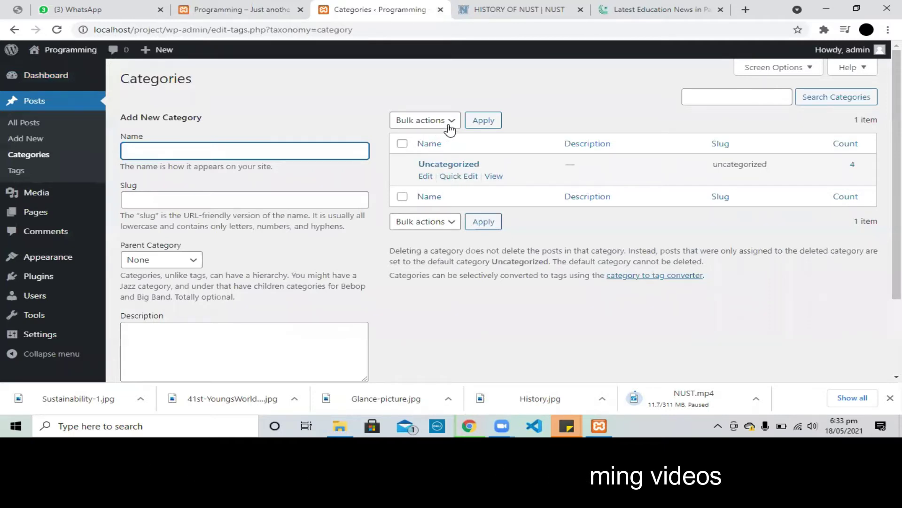
# Step: Try to delete the Uncategorized category with a bulk action on all listed categories
pyautogui.click(402, 144)
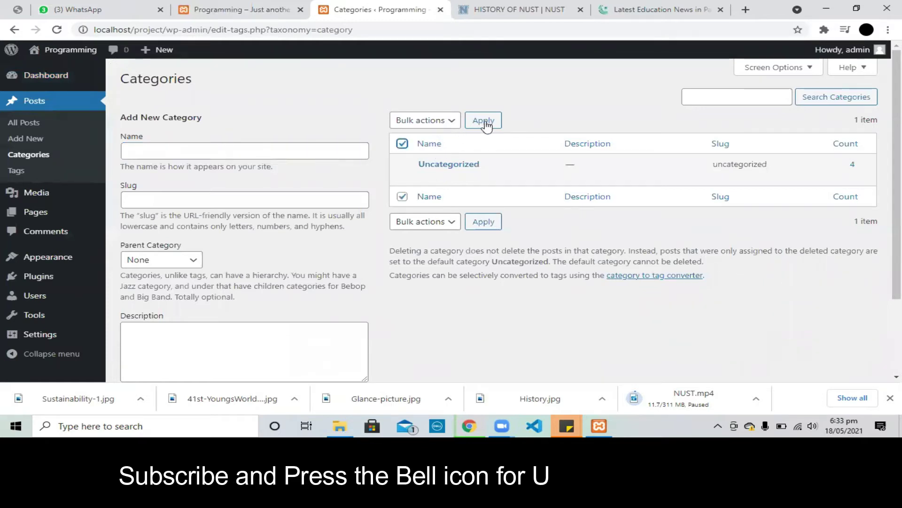
pyautogui.click(438, 121)
pyautogui.press('Down')
pyautogui.press('Return')
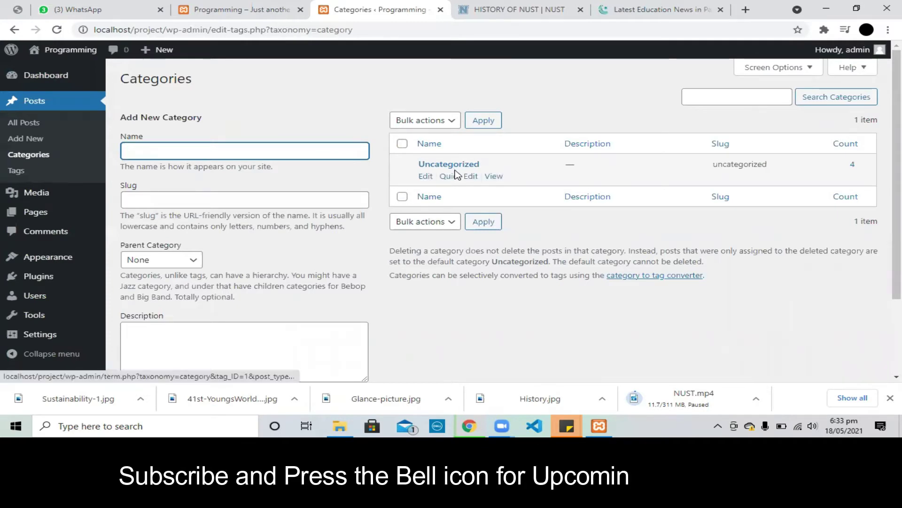
# Step: Return to the Programming site's front page to check the category labels on its posts
pyautogui.click(570, 5)
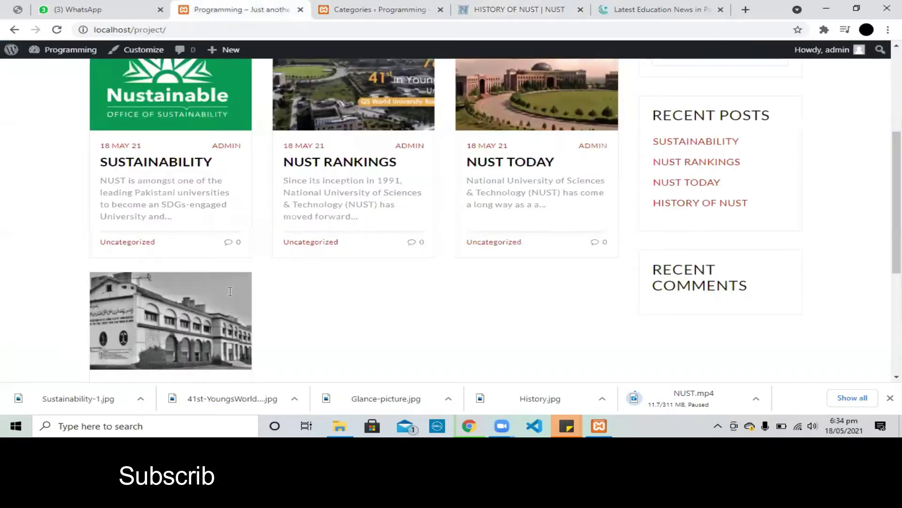
# Step: Open the Uncategorized post category for editing and change its name to Tech and Telecom
pyautogui.scroll(-3, 230, 292)
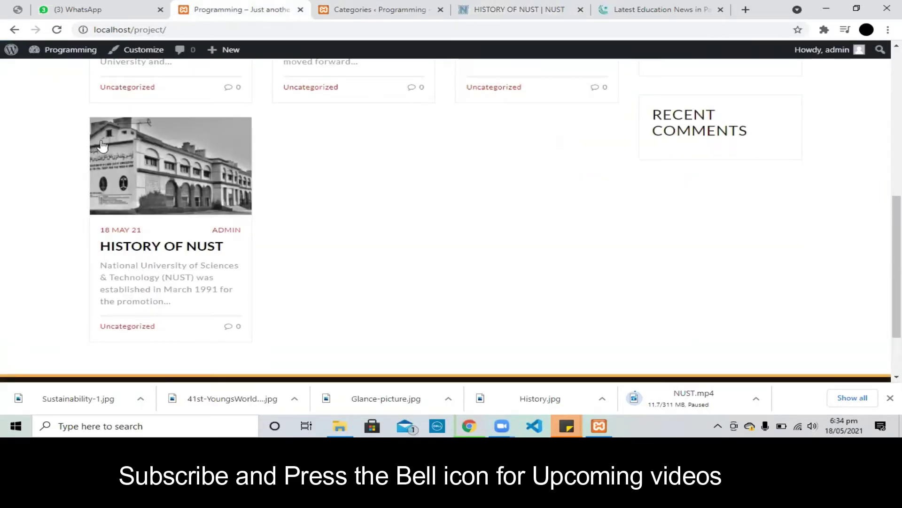
pyautogui.click(319, 12)
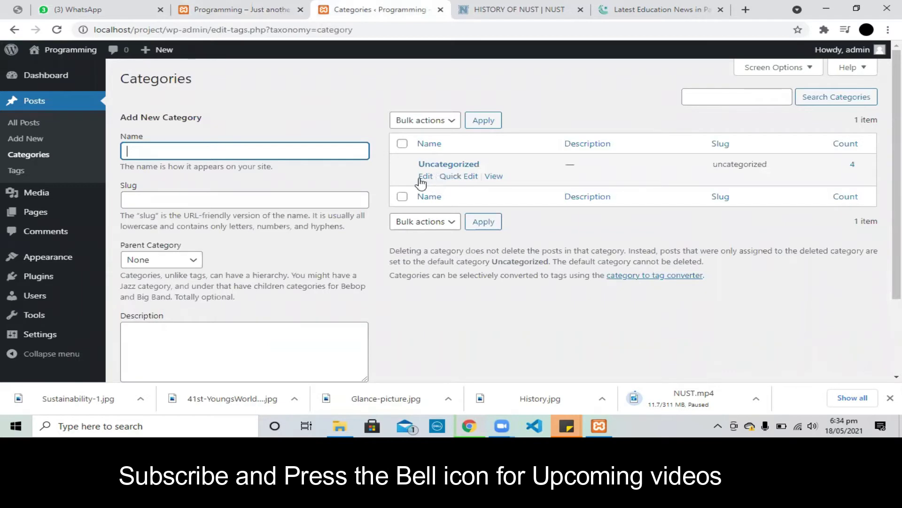
pyautogui.click(431, 179)
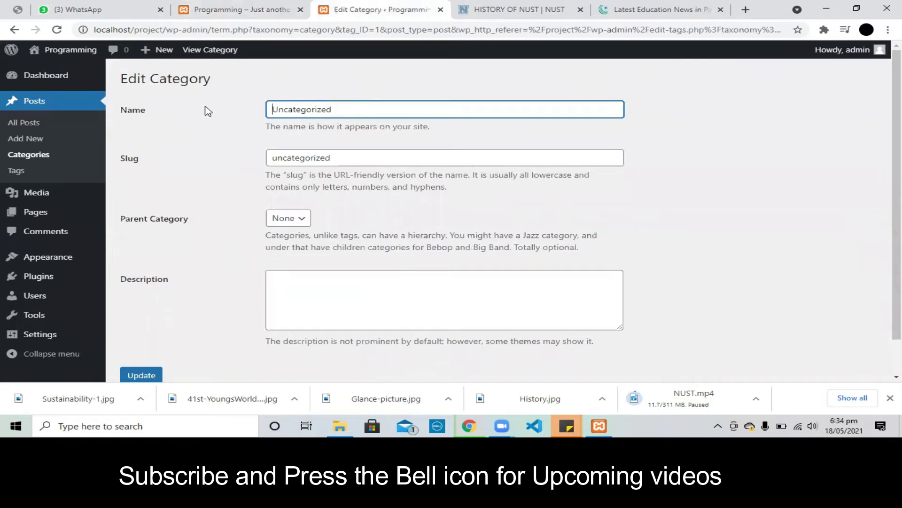
pyautogui.hotkey('ctrl', 'a')
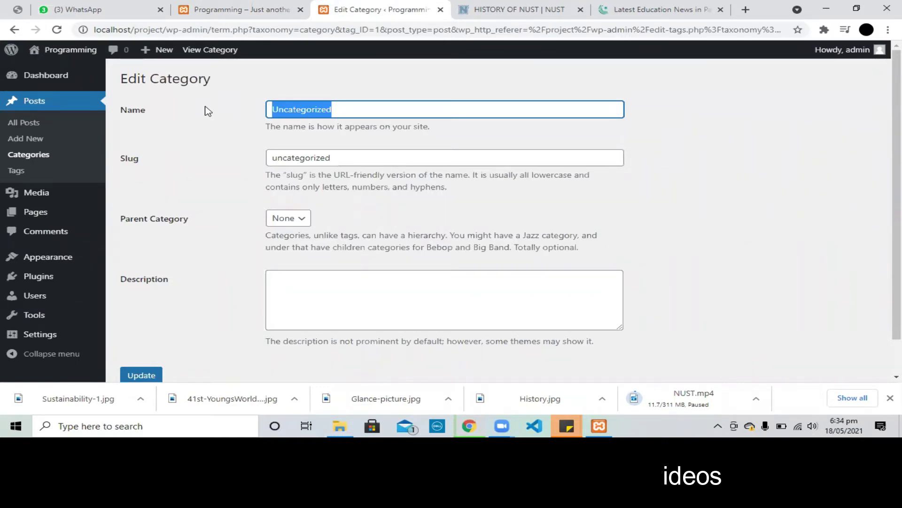
pyautogui.write('Tec')
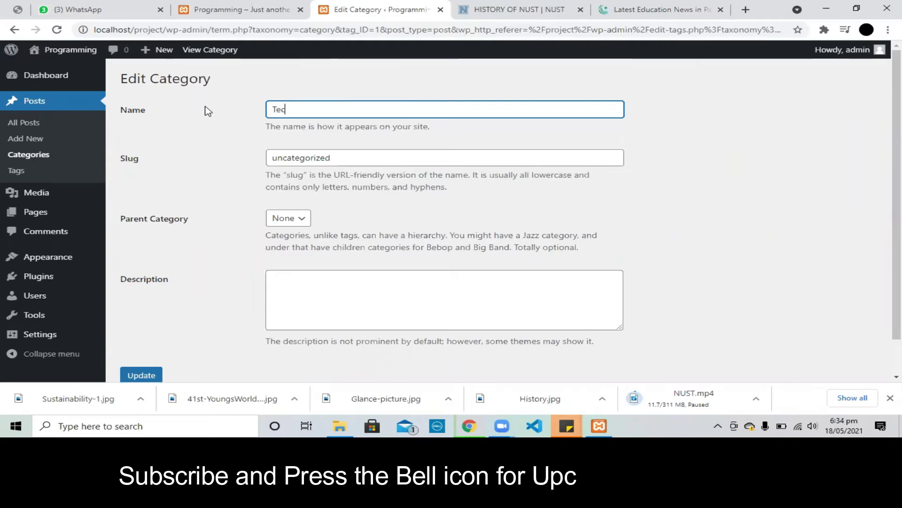
pyautogui.write('h and T')
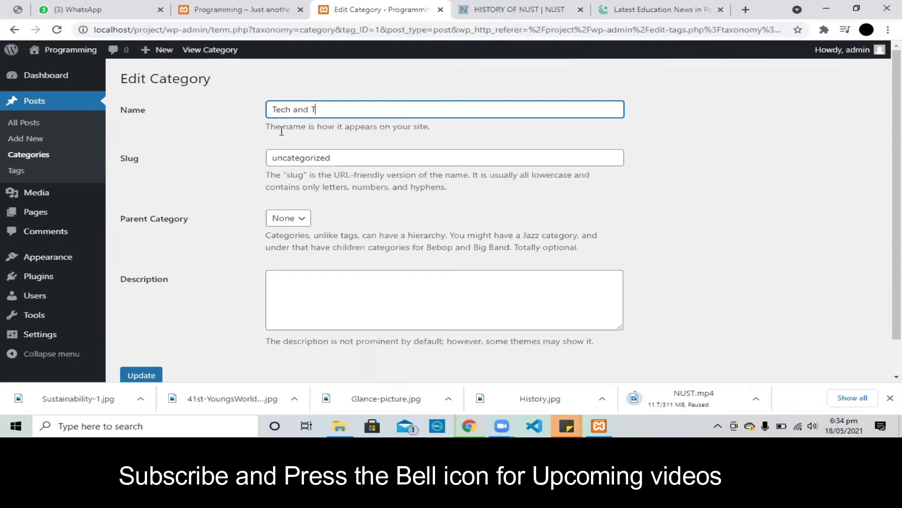
pyautogui.write('elecom')
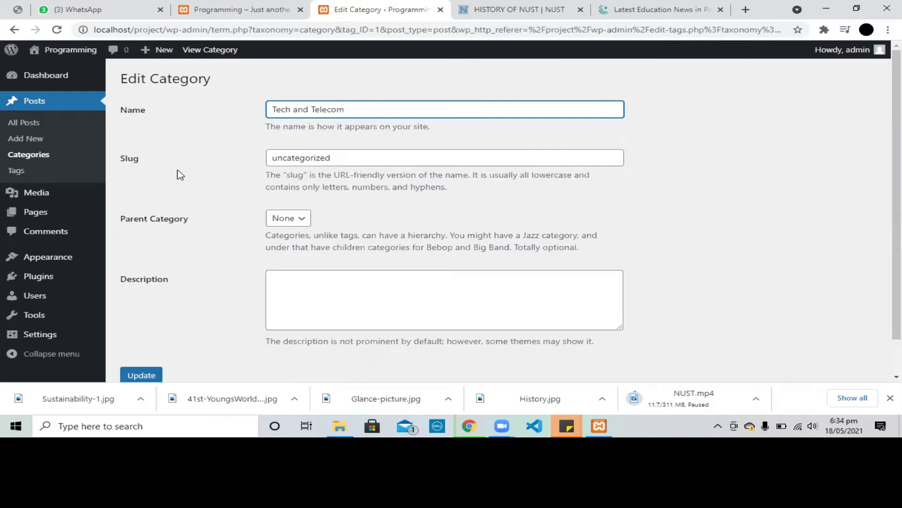
# Step: Set the category's slug to tech-and-telecom, save the update and return to the category list
pyautogui.press('Tab')
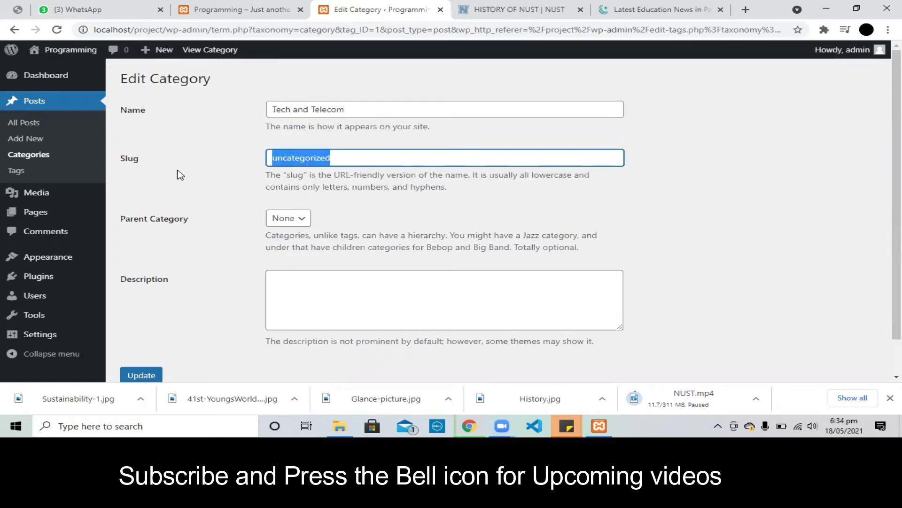
pyautogui.write('te')
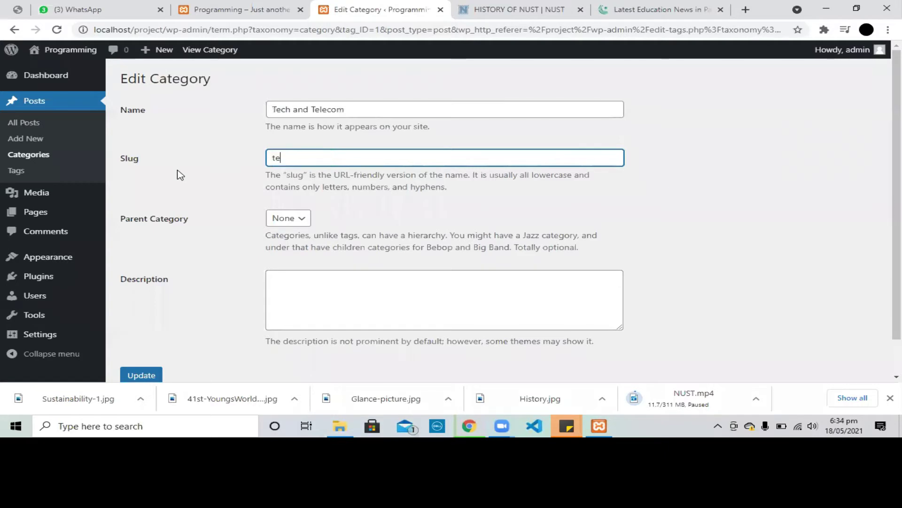
pyautogui.write('ch')
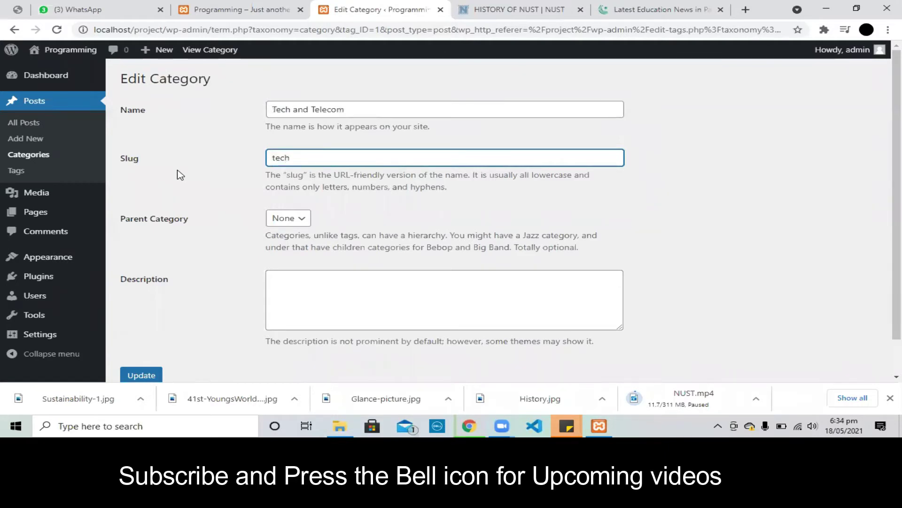
pyautogui.write('-and')
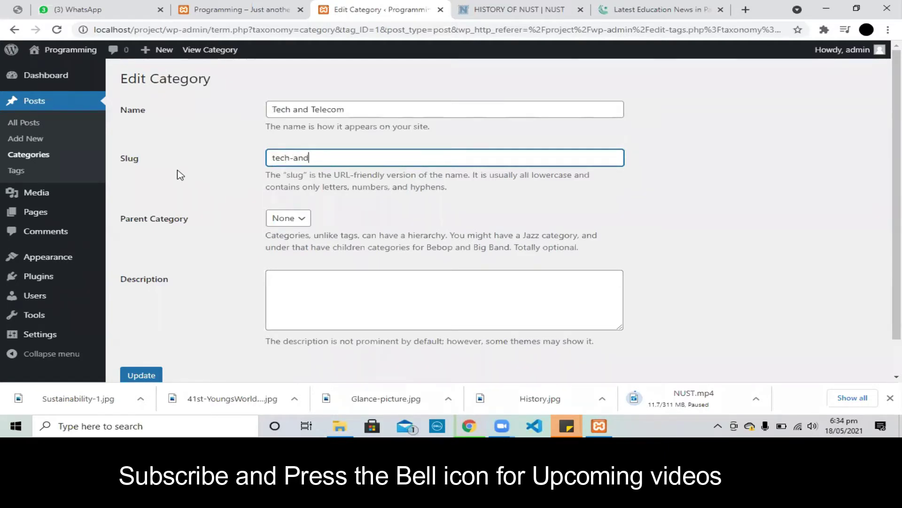
pyautogui.write('-teleco')
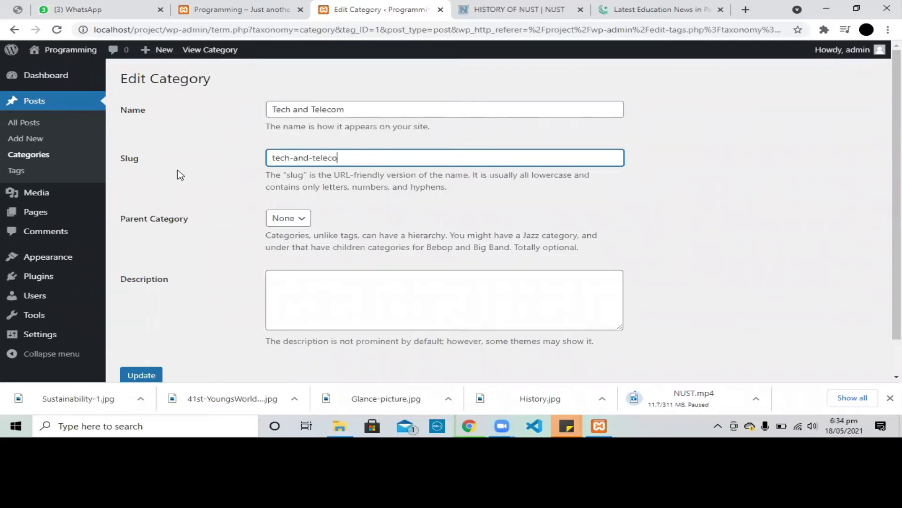
pyautogui.write('m')
pyautogui.scroll(-1, 319, 231)
pyautogui.click(151, 343)
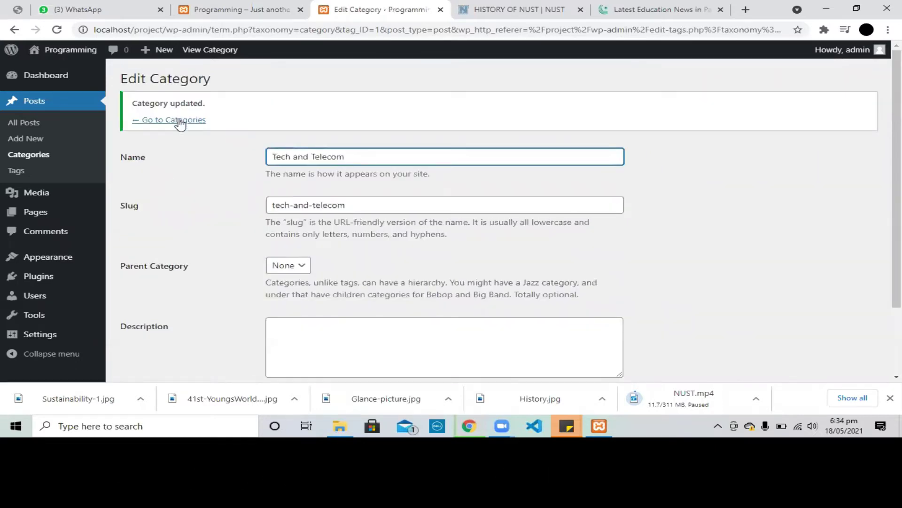
pyautogui.click(45, 156)
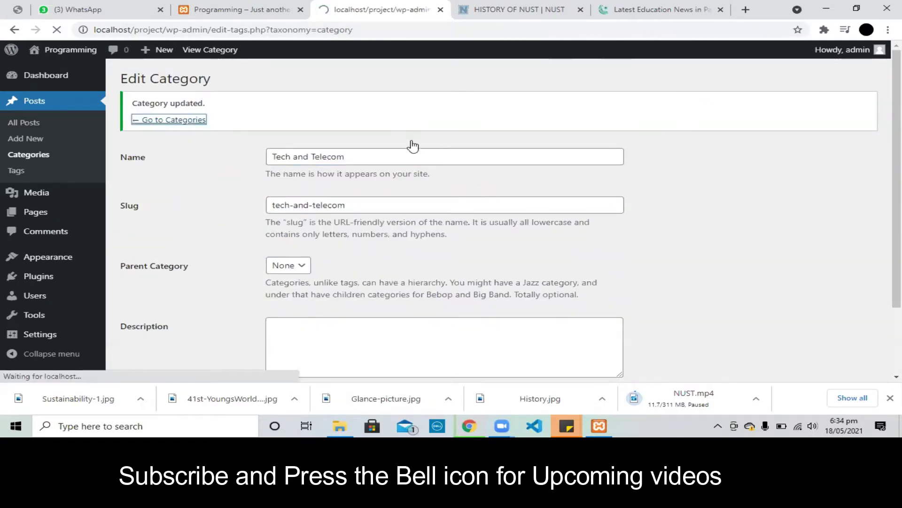
# Step: Add a new category named Business with an empty slug and no parent, and check its entry in the list
pyautogui.moveTo(455, 180)
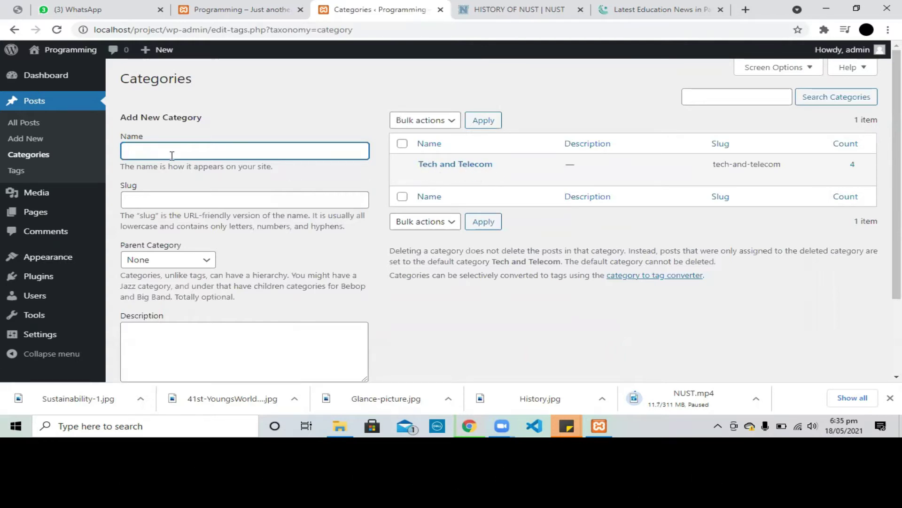
pyautogui.write('B')
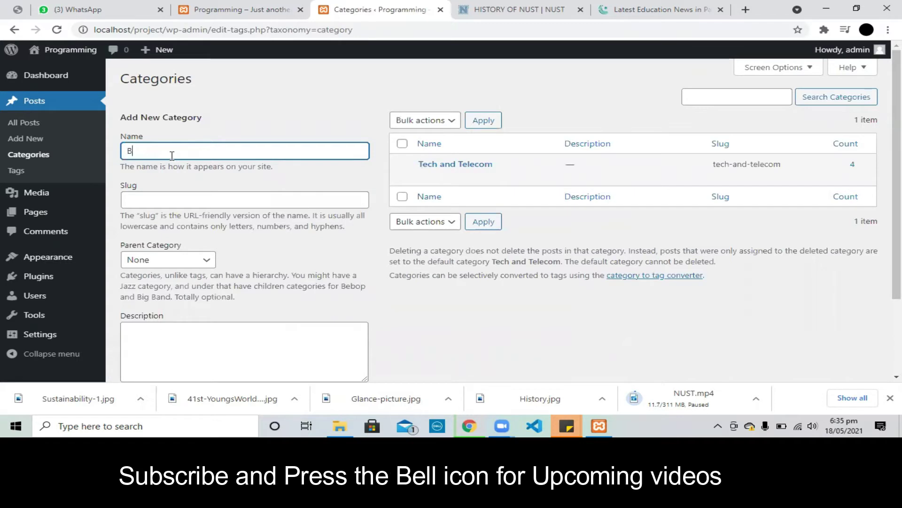
pyautogui.write('usiness')
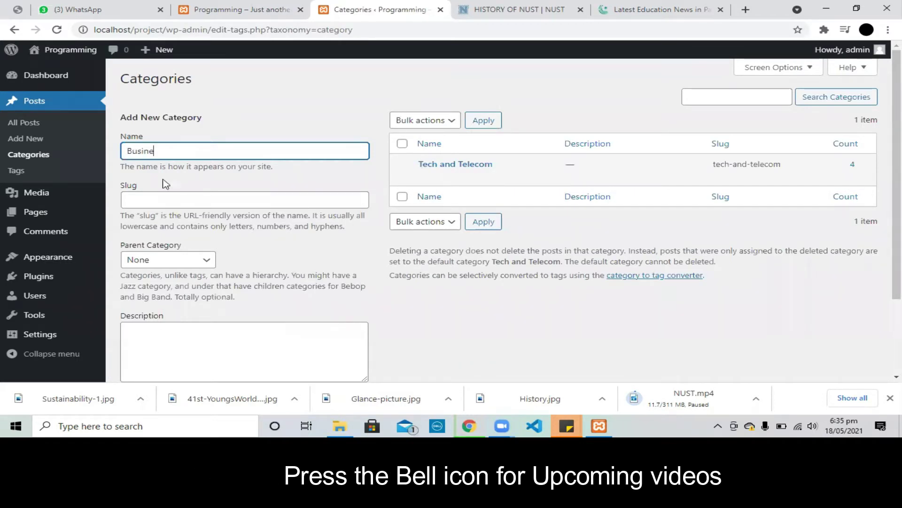
pyautogui.click(159, 205)
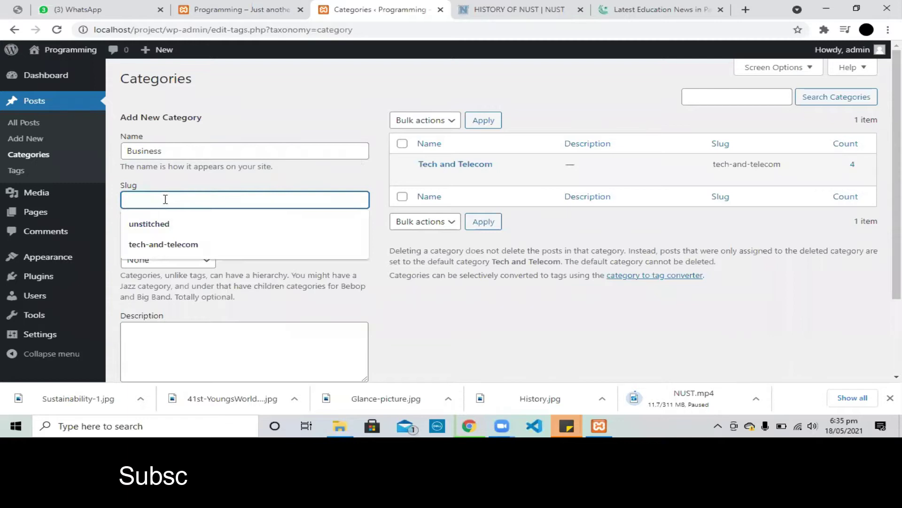
pyautogui.click(191, 191)
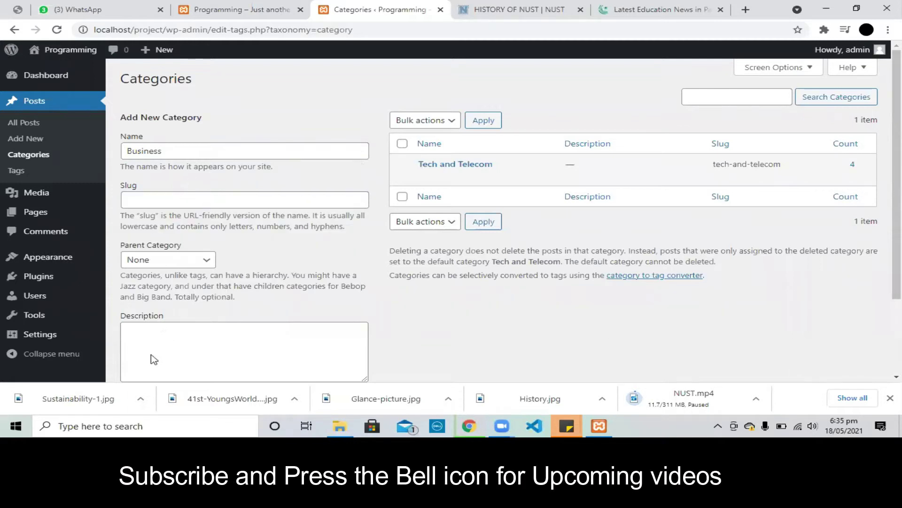
pyautogui.scroll(-2, 157, 343)
pyautogui.click(163, 323)
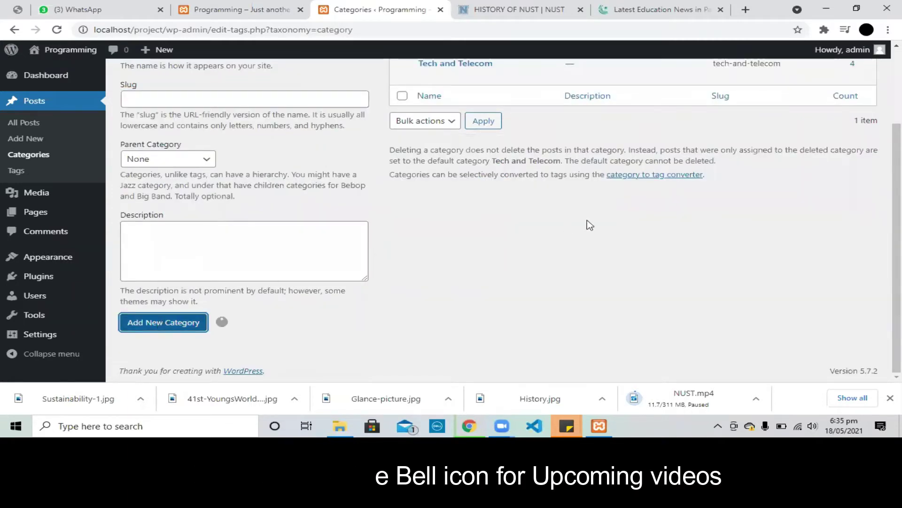
pyautogui.scroll(2, 417, 157)
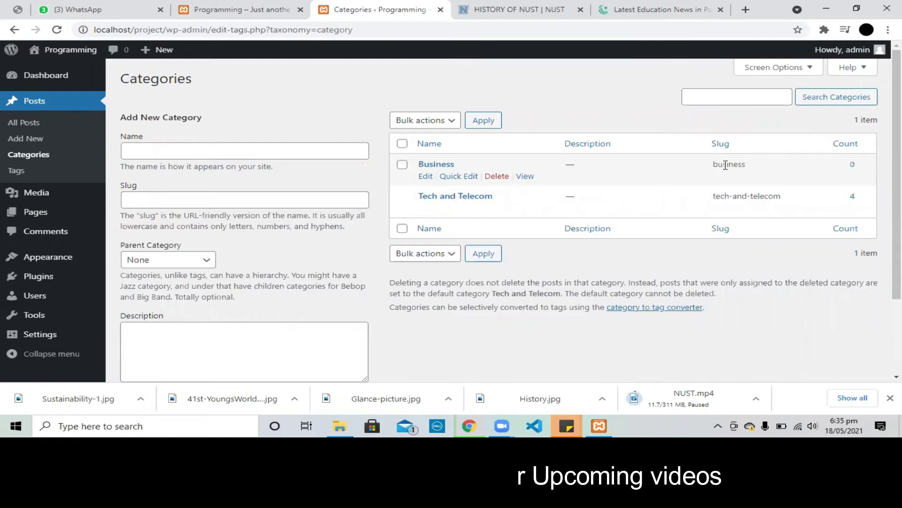
pyautogui.moveTo(738, 162); pyautogui.dragTo(723, 163)
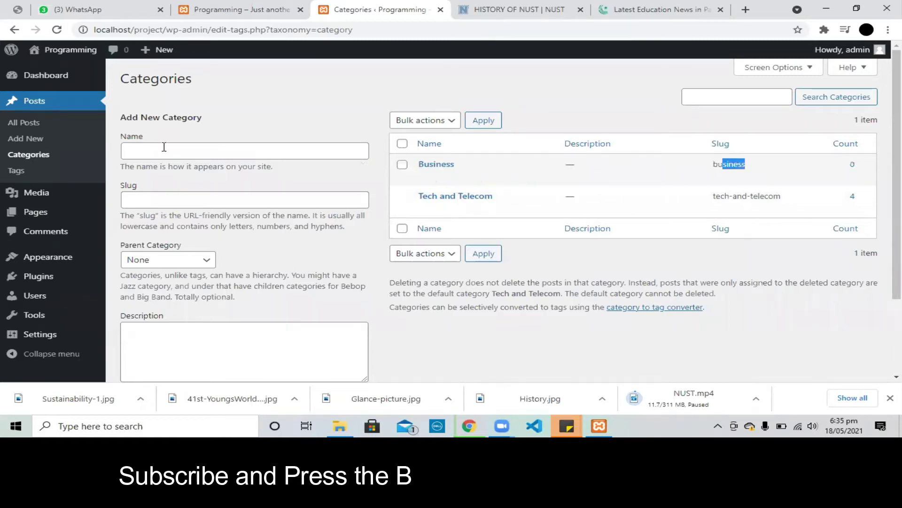
# Step: Add a new category named Education with an empty slug and no parent, and check its entry in the list
pyautogui.click(164, 147)
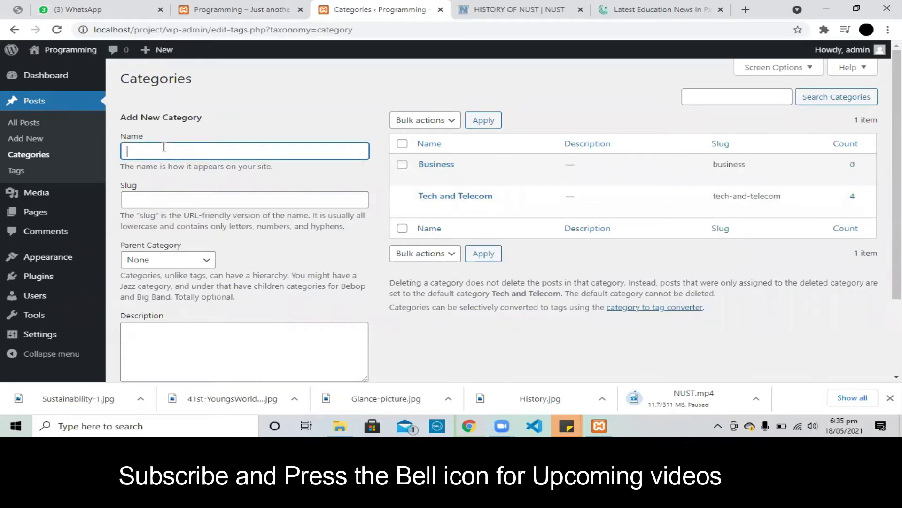
pyautogui.write('Education')
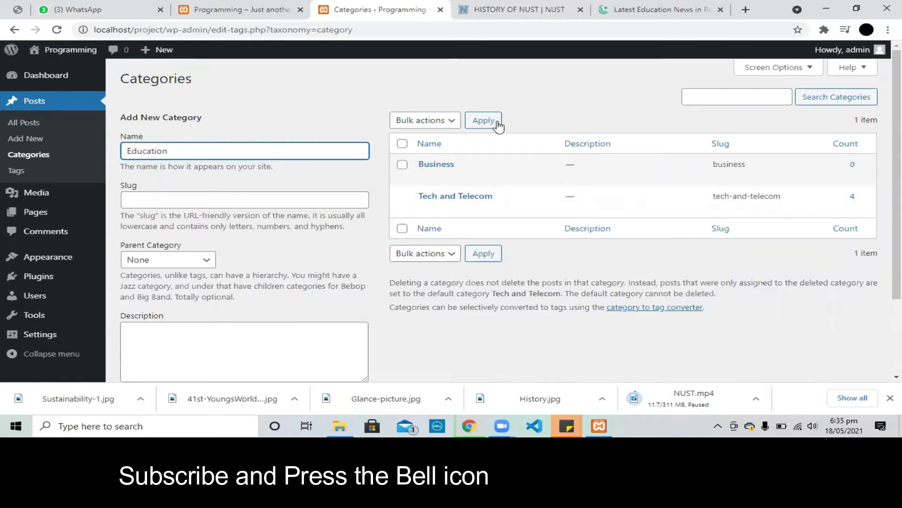
pyautogui.scroll(-2, 162, 363)
pyautogui.click(159, 328)
pyautogui.scroll(2, 776, 172)
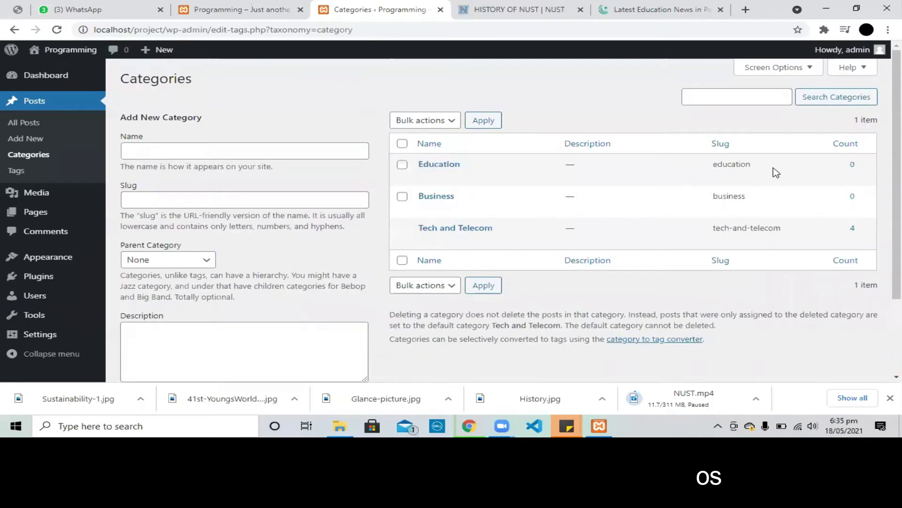
pyautogui.moveTo(780, 174)
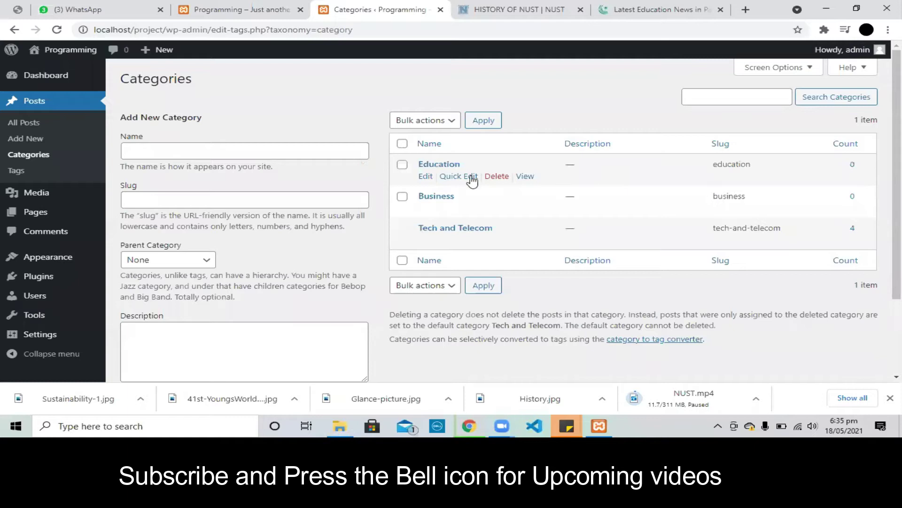
pyautogui.moveTo(579, 222)
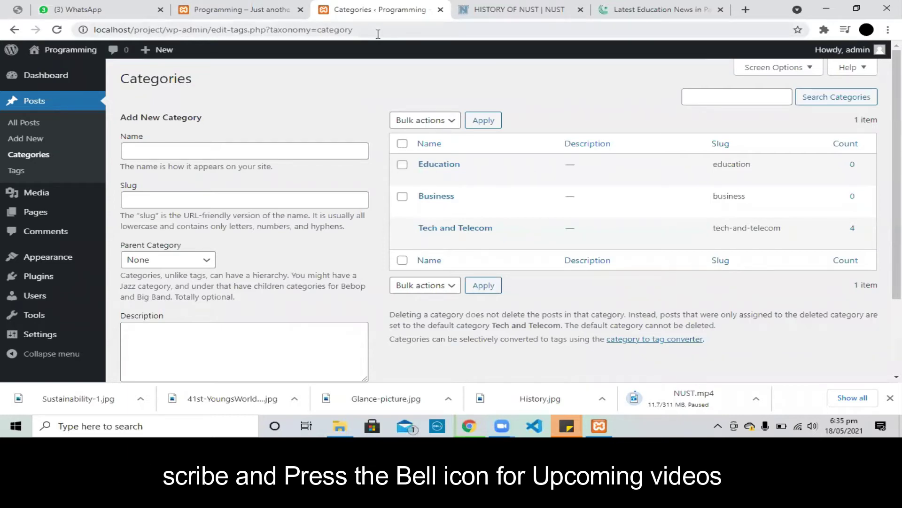
# Step: Compare the ProPakistani Education category page with the Programming site's category list and the category labels on its front-page posts
pyautogui.moveTo(160, 29); pyautogui.dragTo(378, 34)
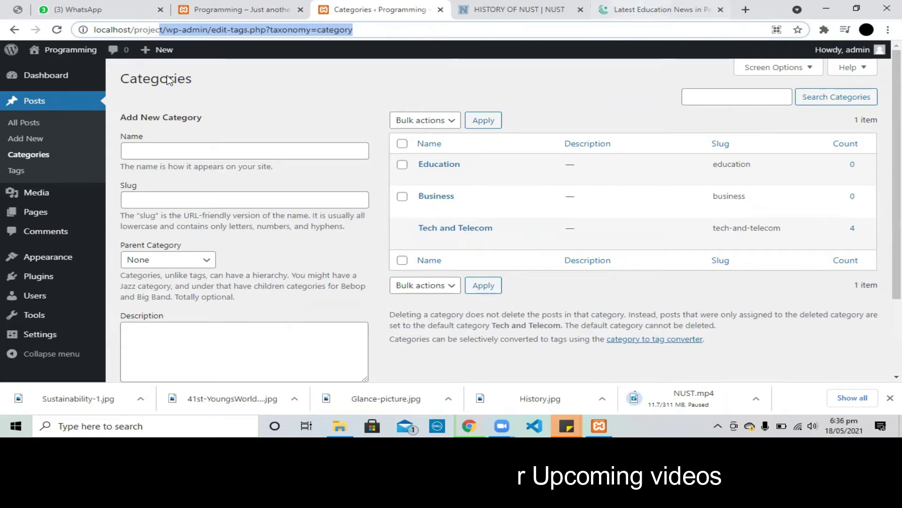
pyautogui.hotkey('ctrl', 'Tab')
pyautogui.hotkey('ctrl', 'Tab')
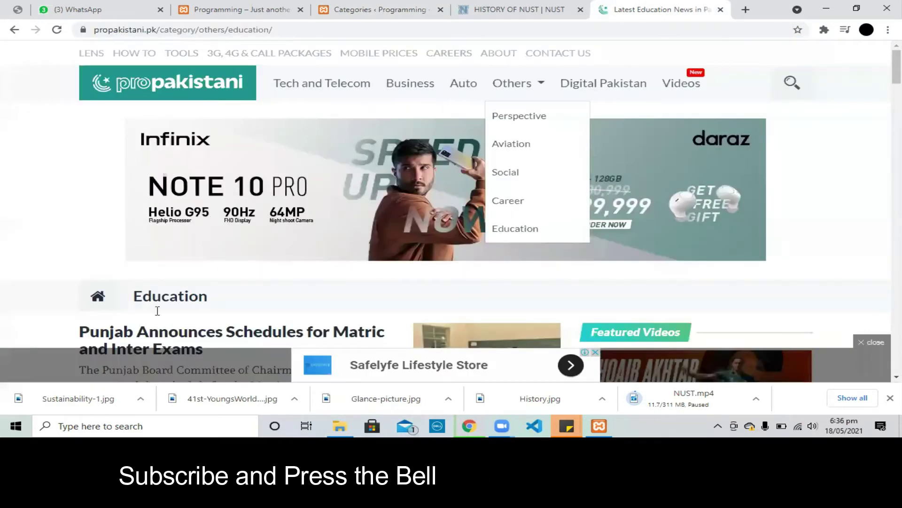
pyautogui.hotkey('ctrl', '3')
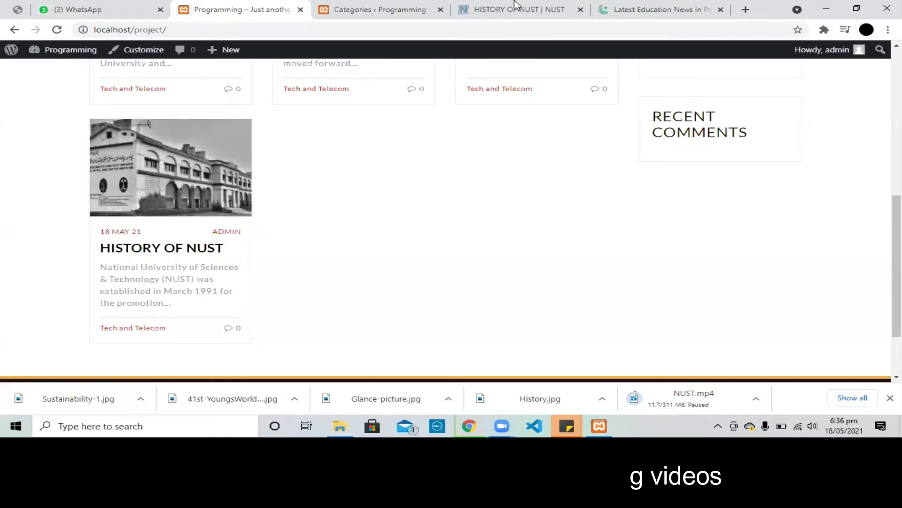
pyautogui.hotkey('ctrl', '6')
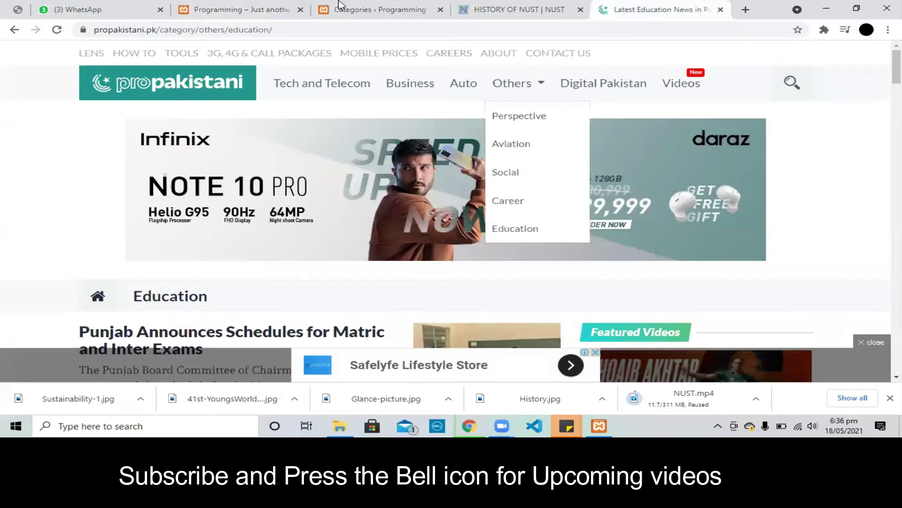
pyautogui.hotkey('ctrl', '3')
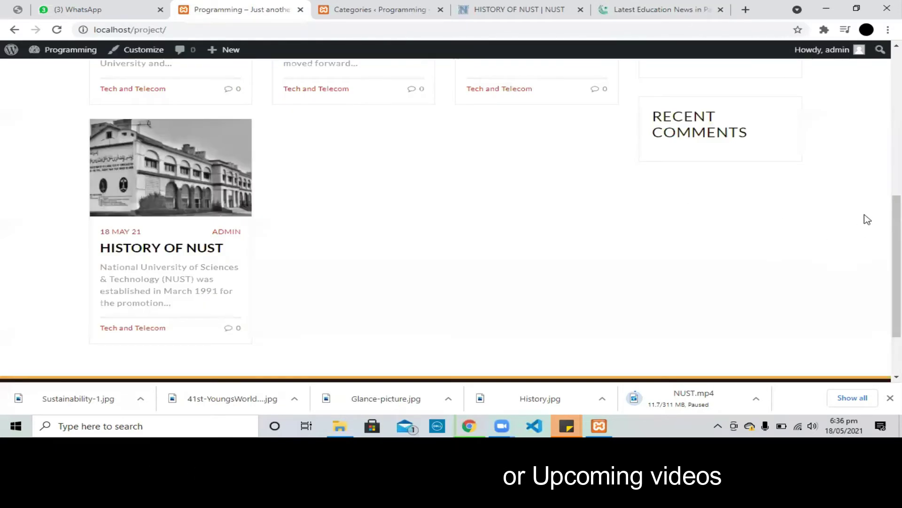
pyautogui.hotkey('ctrl', '4')
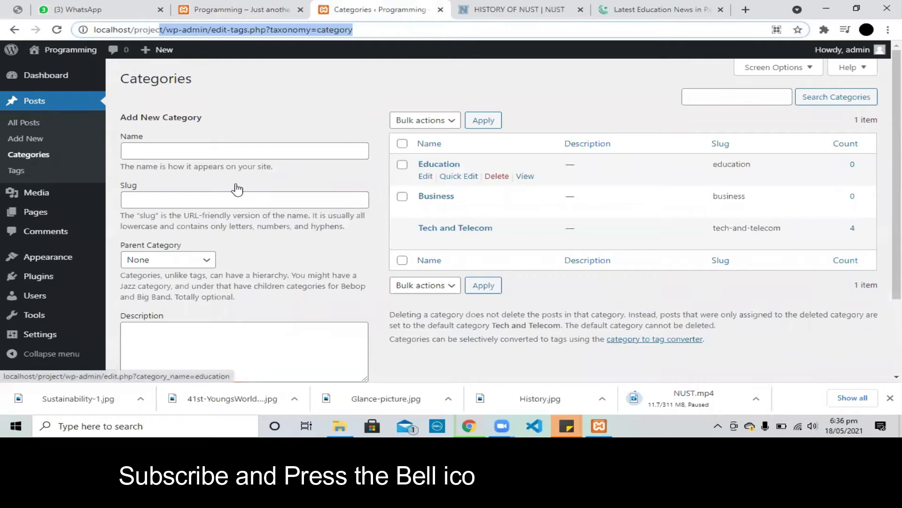
pyautogui.hotkey('ctrl', 'shift', 'Tab')
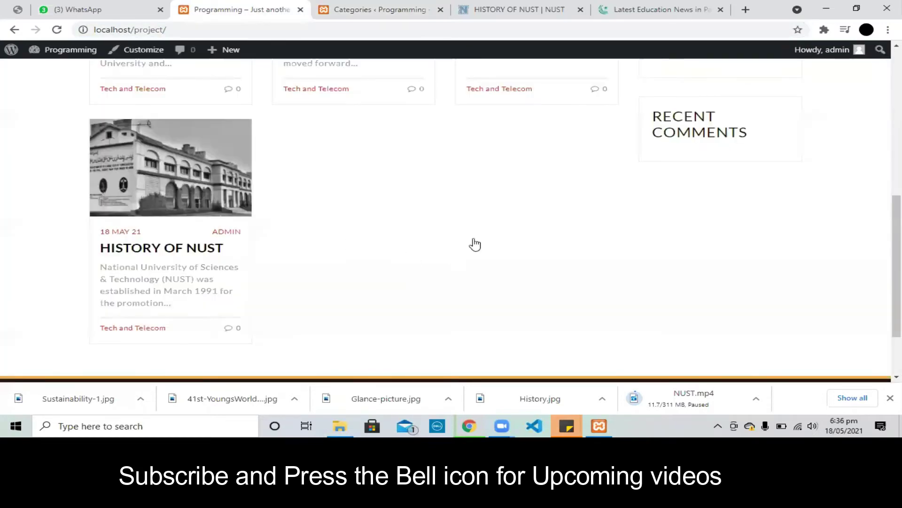
pyautogui.scroll(3, 343, 188)
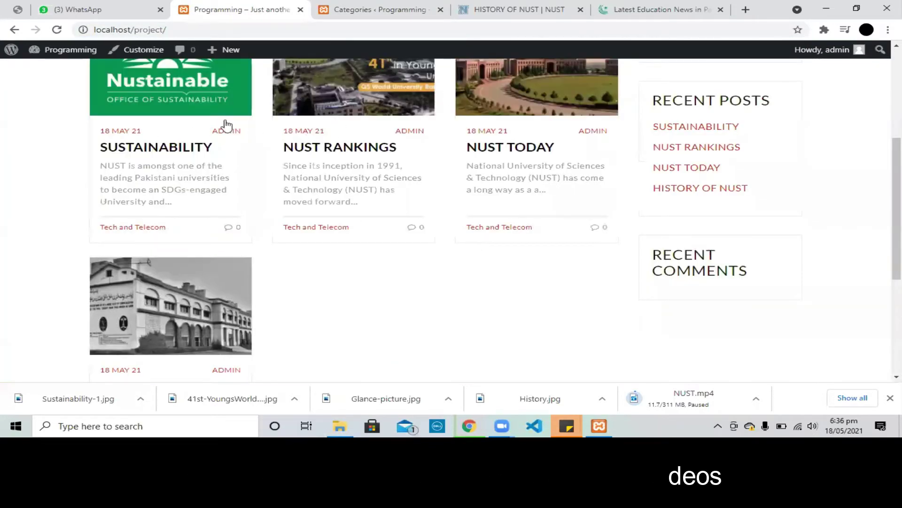
# Step: Start a new post in the Programming site's admin and title it SCHOOLS CLOSED
pyautogui.scroll(1, 329, 120)
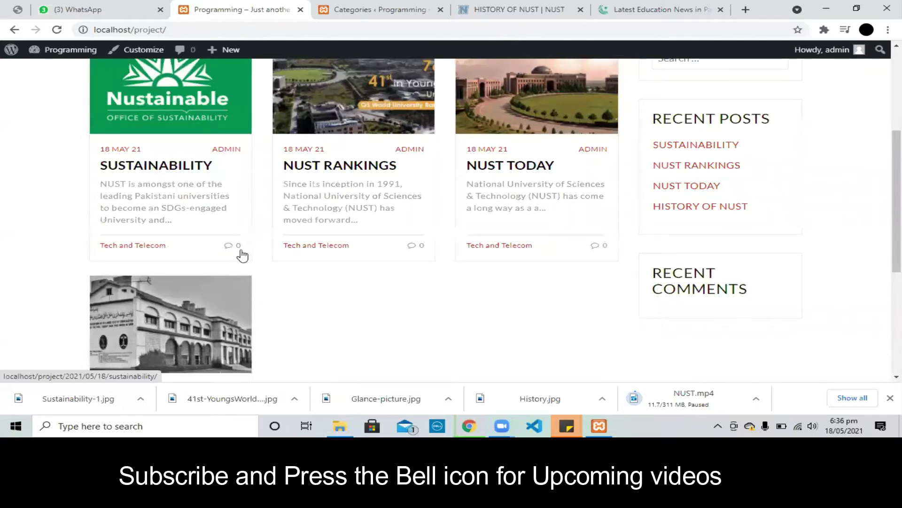
pyautogui.hotkey('ctrl', 'Tab')
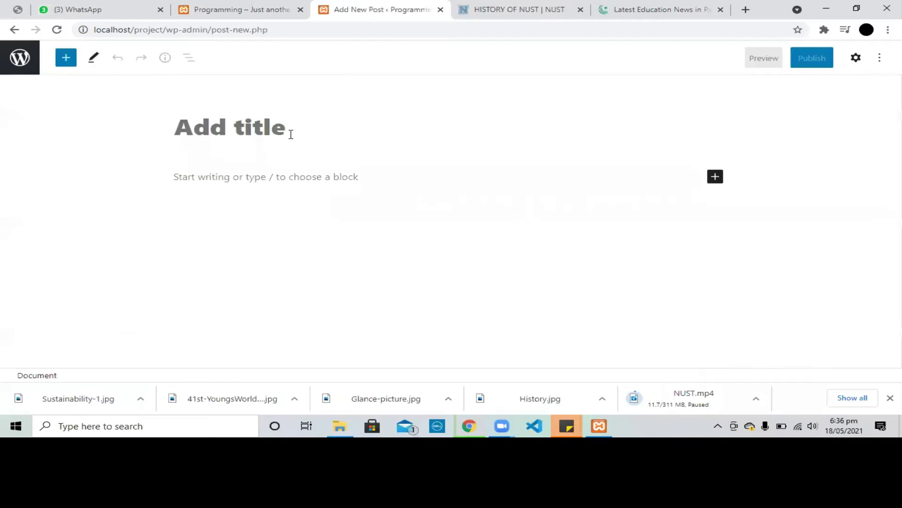
pyautogui.write('c')
pyautogui.press('BackSpace')
pyautogui.write('sc')
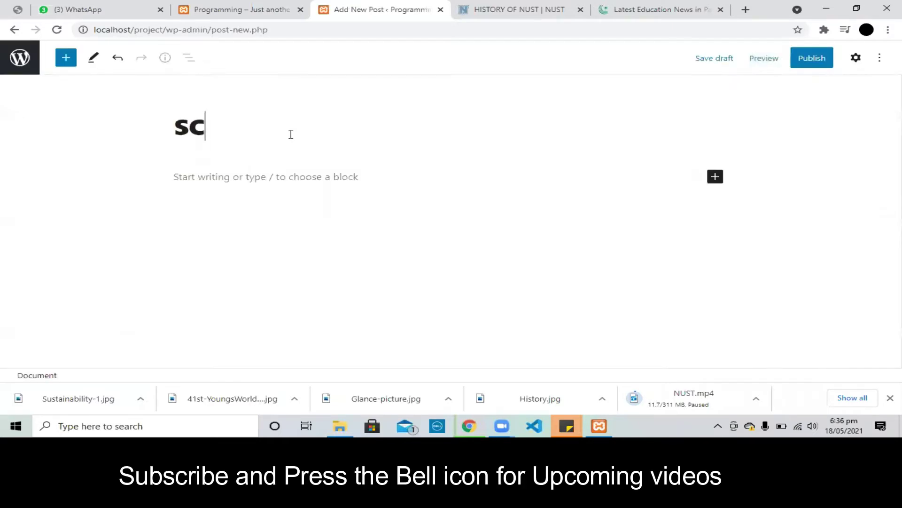
pyautogui.write('hool')
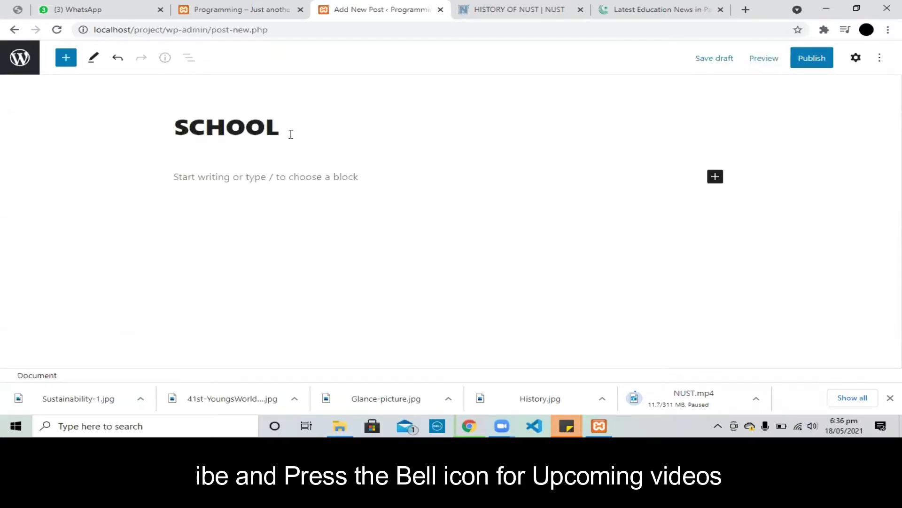
pyautogui.write('s cl')
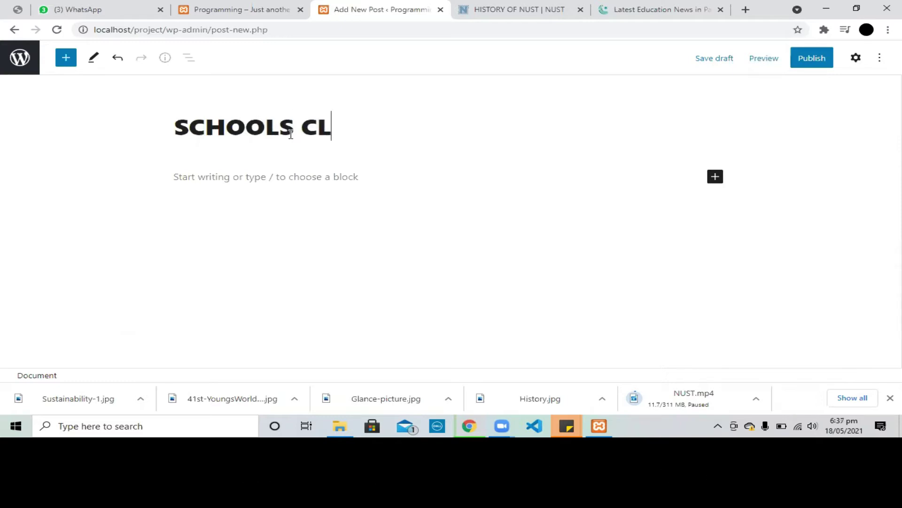
pyautogui.write('ose')
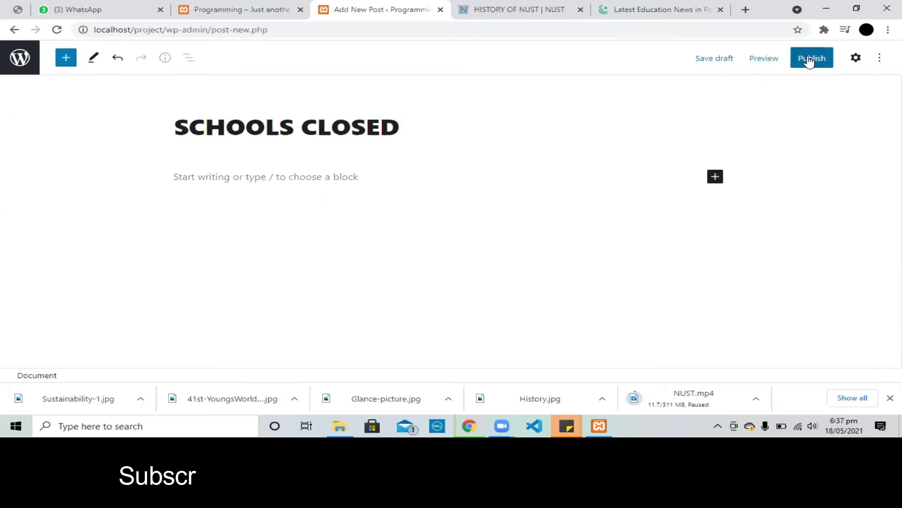
# Step: Publish the SCHOOLS CLOSED post with public visibility and immediate publishing, and dismiss the post-publish summary
pyautogui.click(808, 59)
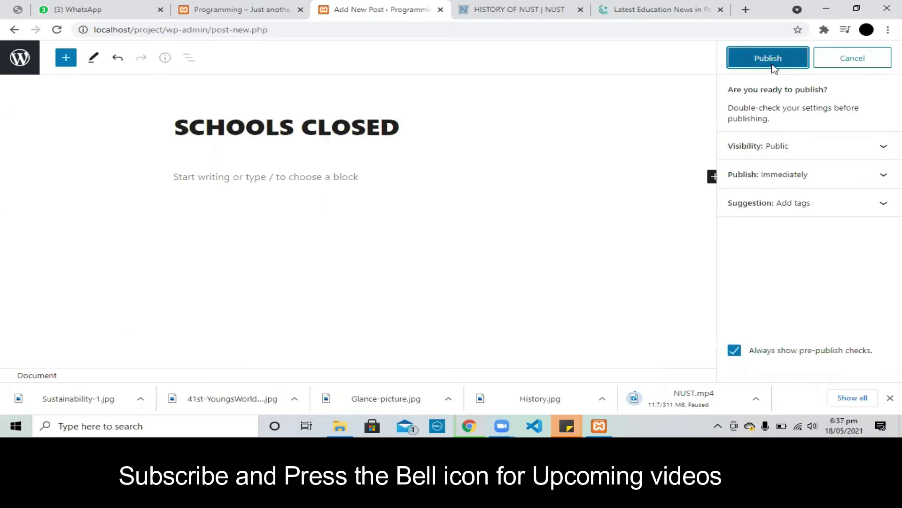
pyautogui.press('Return')
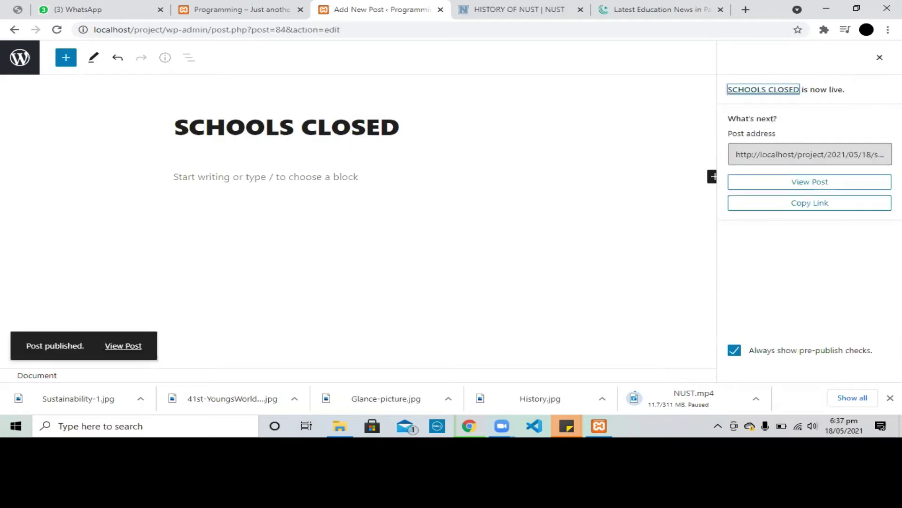
pyautogui.click(878, 58)
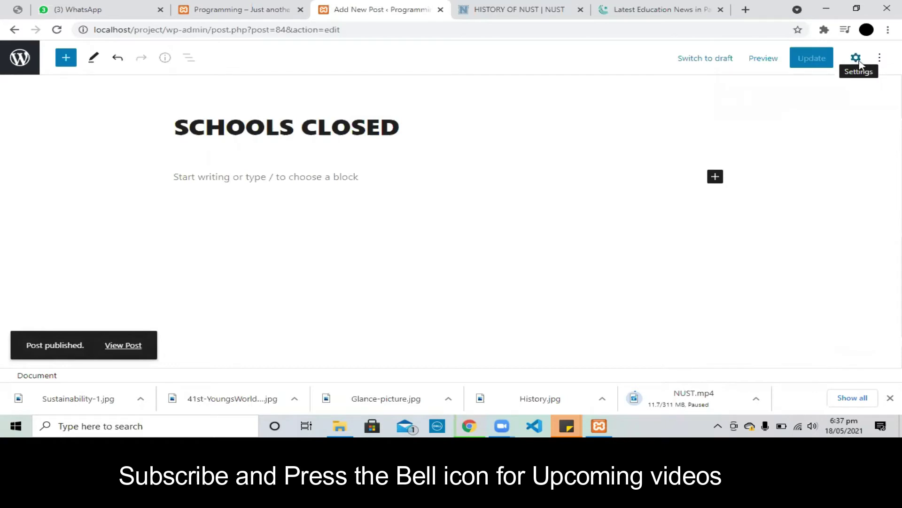
# Step: Show the post settings and assign the post only to the Education category, leaving Tech and Telecom and Business unselected
pyautogui.click(856, 58)
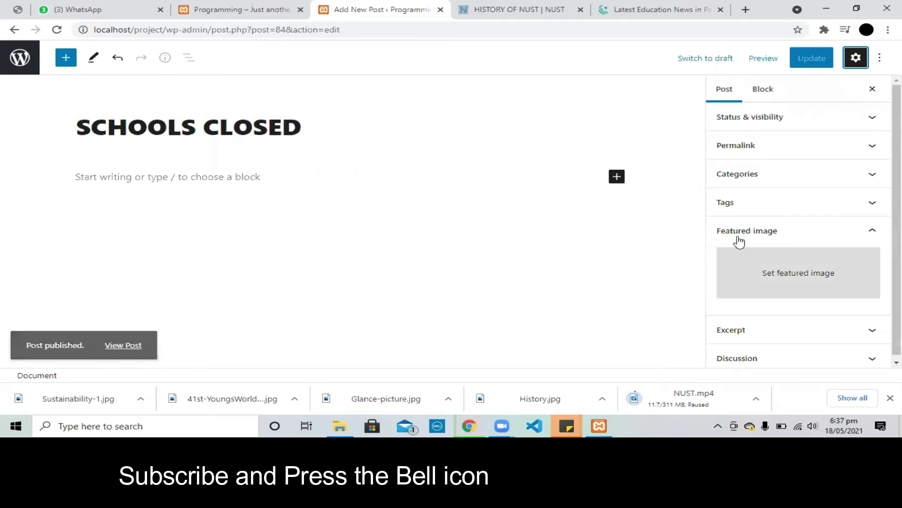
pyautogui.click(863, 181)
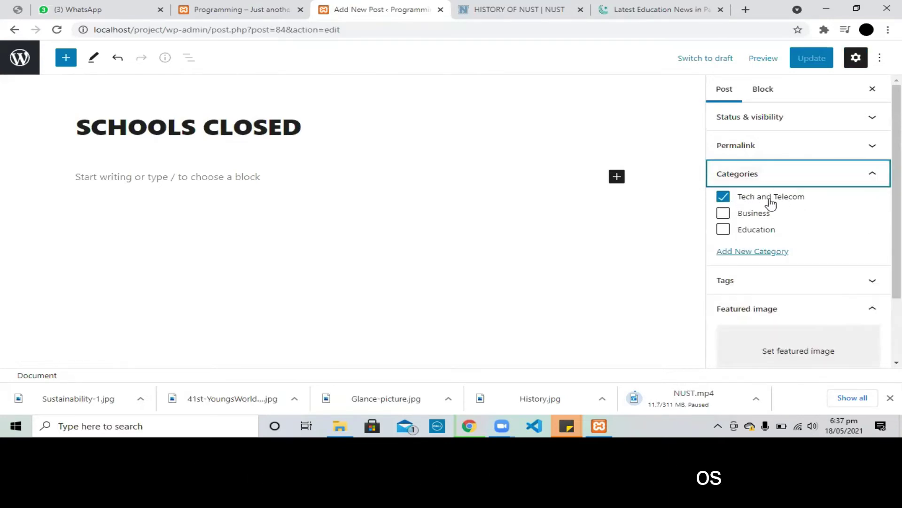
pyautogui.click(724, 230)
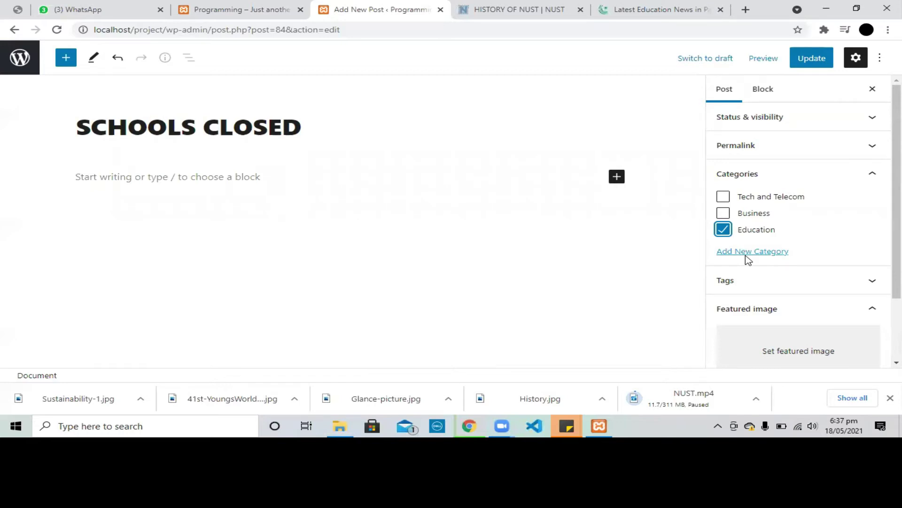
pyautogui.click(724, 197)
pyautogui.click(725, 212)
pyautogui.click(724, 198)
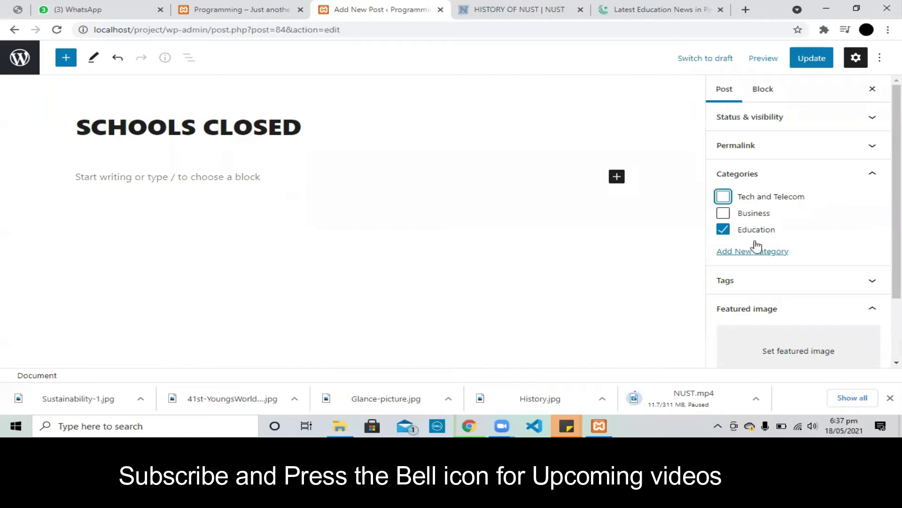
# Step: Set the blue and yellow fish picture david-clode-t_bRgl89b_U-unsplash-3.jpg from the media library as the post's featured image
pyautogui.scroll(-1, 759, 317)
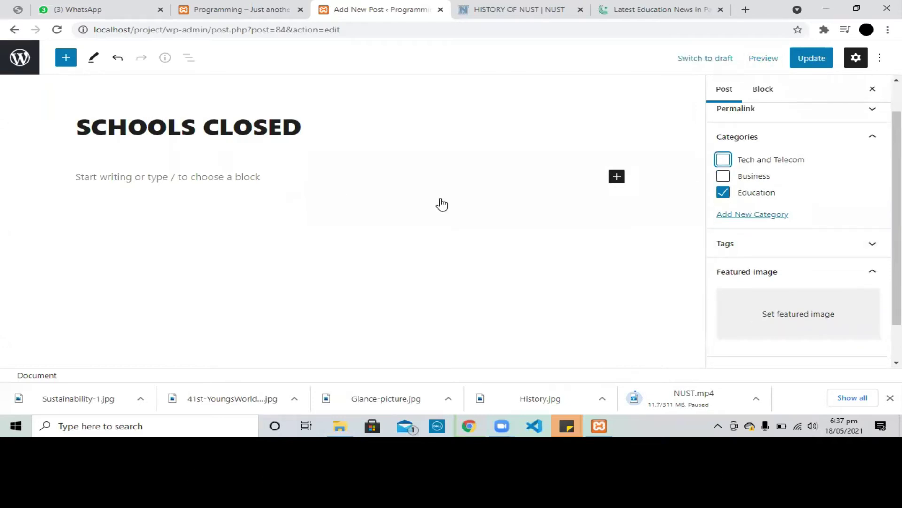
pyautogui.scroll(-1, 771, 274)
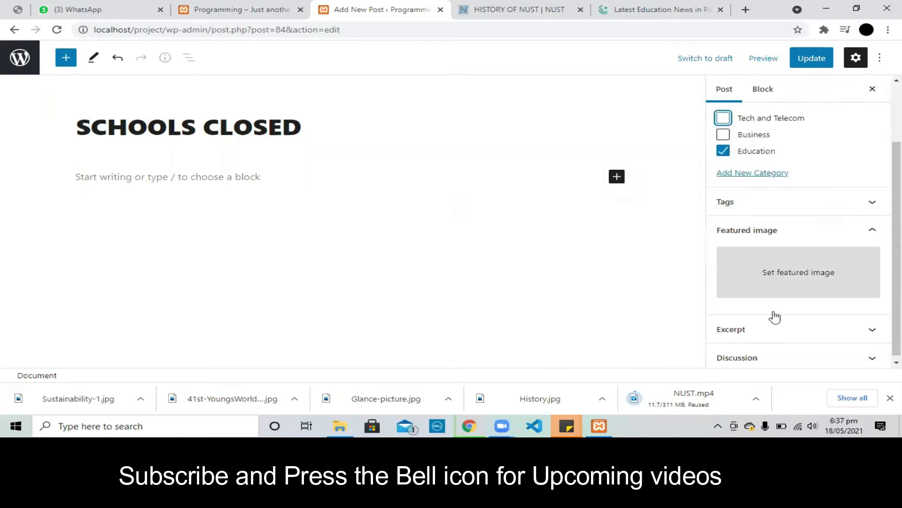
pyautogui.click(778, 287)
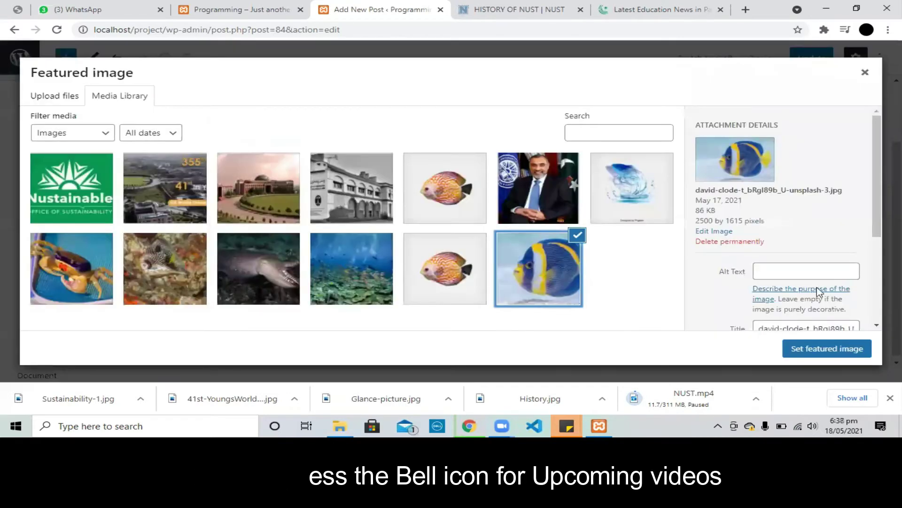
pyautogui.click(826, 348)
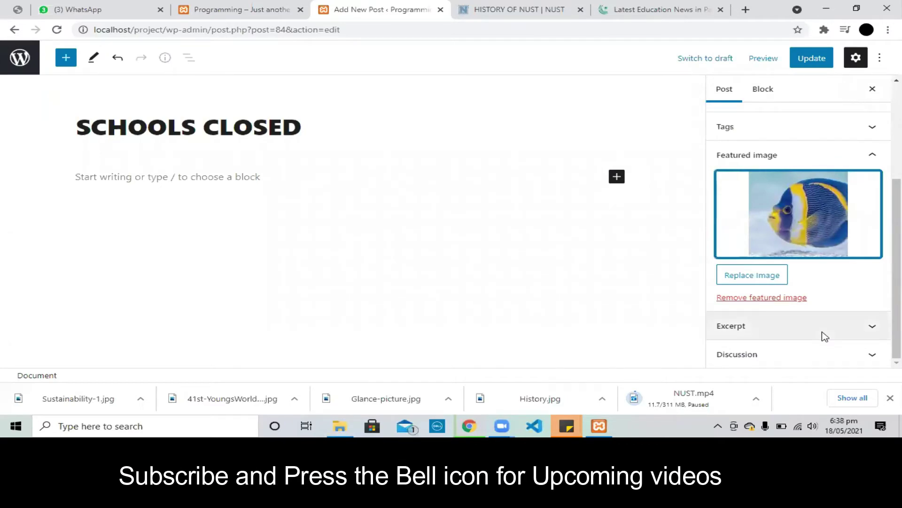
# Step: Copy the two paragraphs on the Matric and Inter exam schedule from the ProPakistani article into the post body, and update the post
pyautogui.click(539, 10)
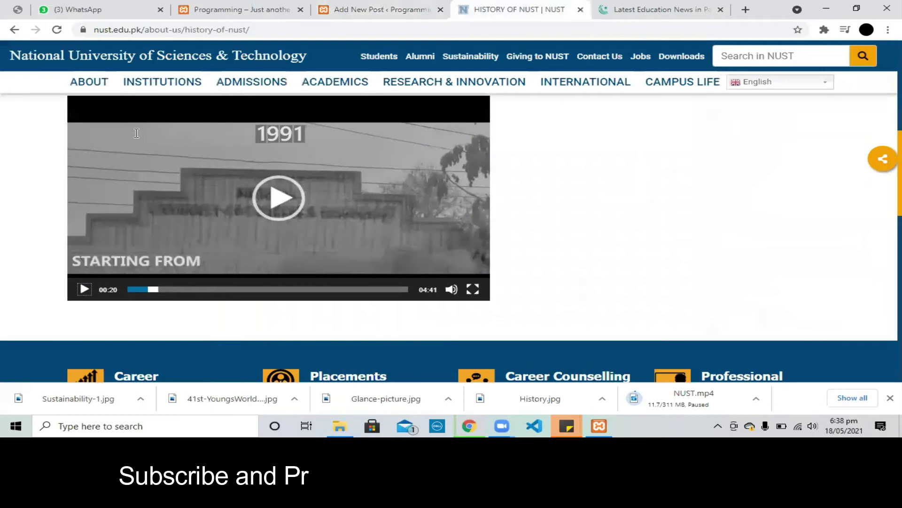
pyautogui.hotkey('ctrl', 'Tab')
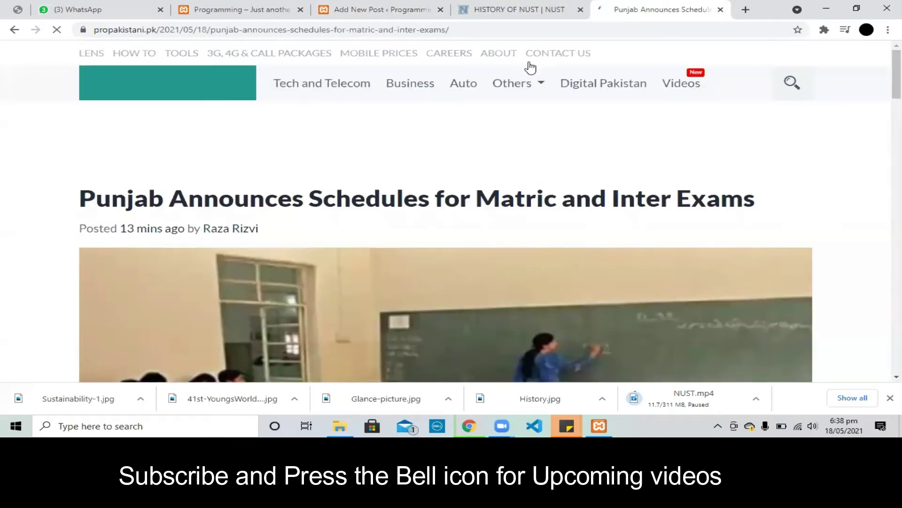
pyautogui.scroll(-10, 285, 174)
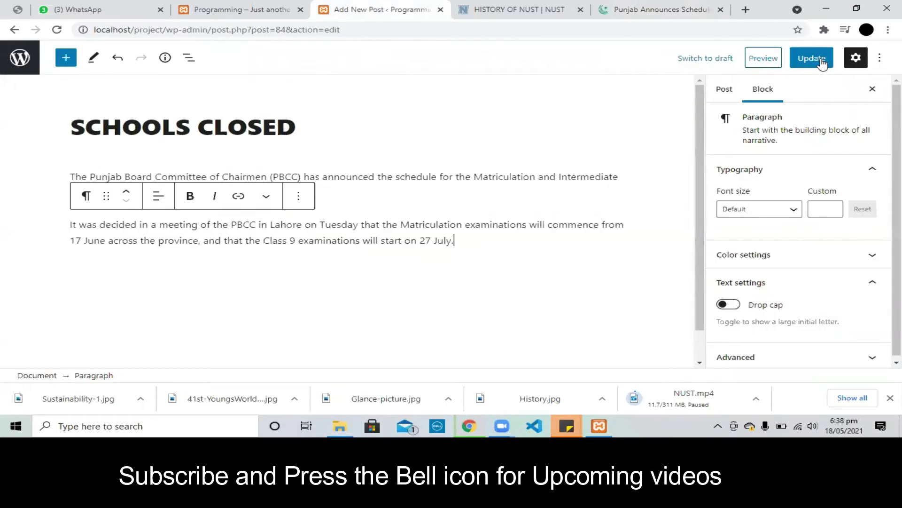
pyautogui.click(821, 60)
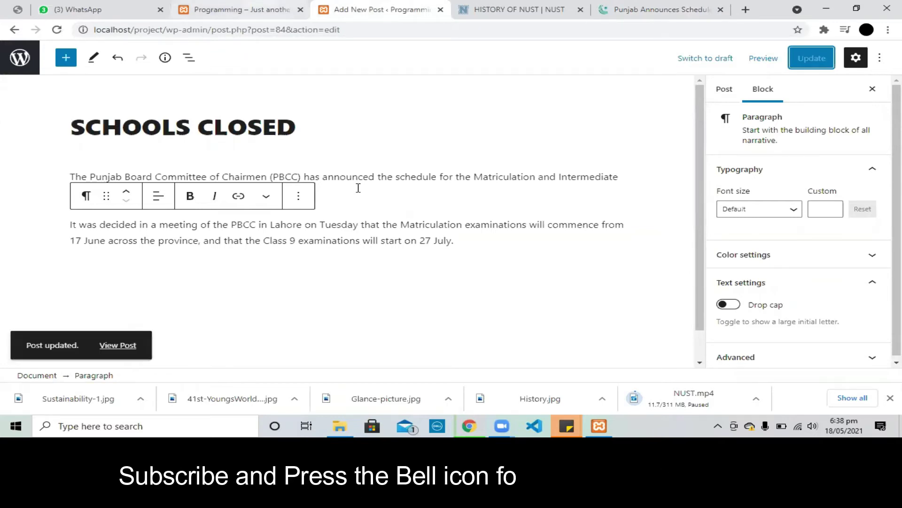
# Step: Refresh the Programming site's front page, check the SCHOOLS CLOSED card, and briefly view the post before returning
pyautogui.hotkey('ctrl', 'shift', 'Tab')
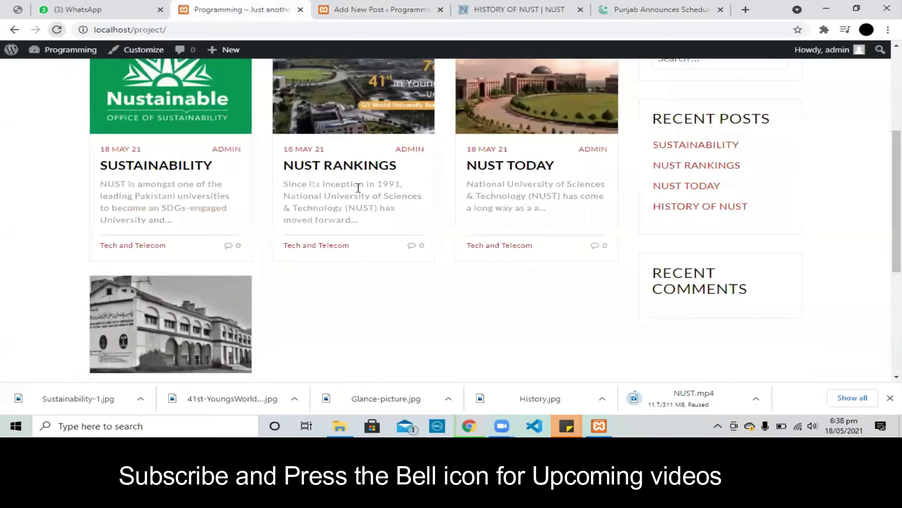
pyautogui.press('F5')
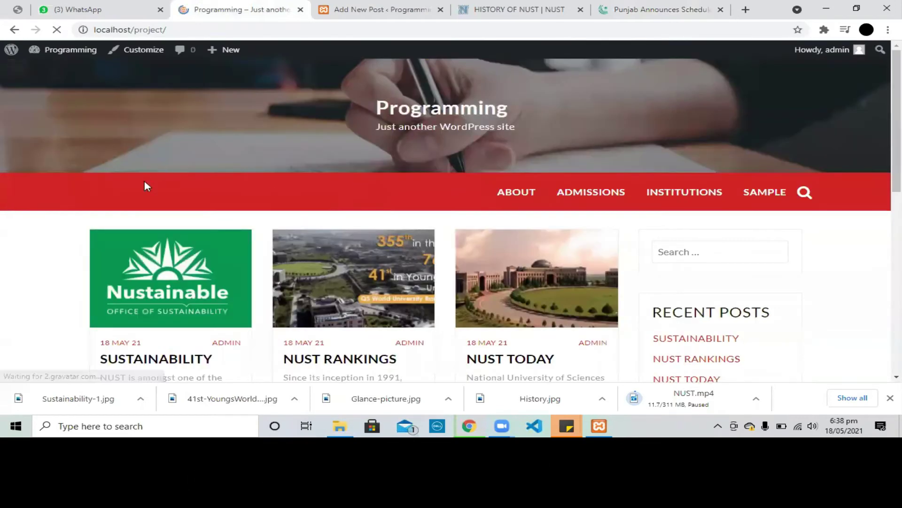
pyautogui.scroll(-4, 161, 184)
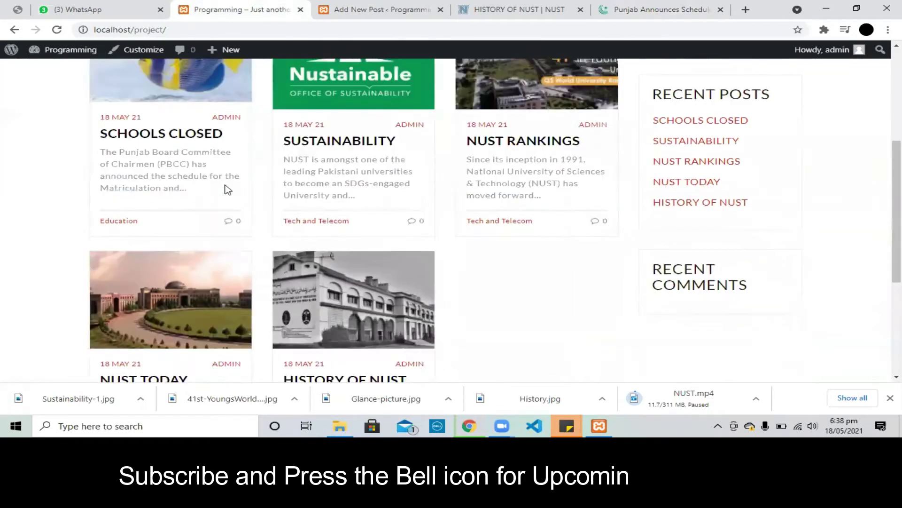
pyautogui.scroll(1, 225, 189)
pyautogui.click(197, 190)
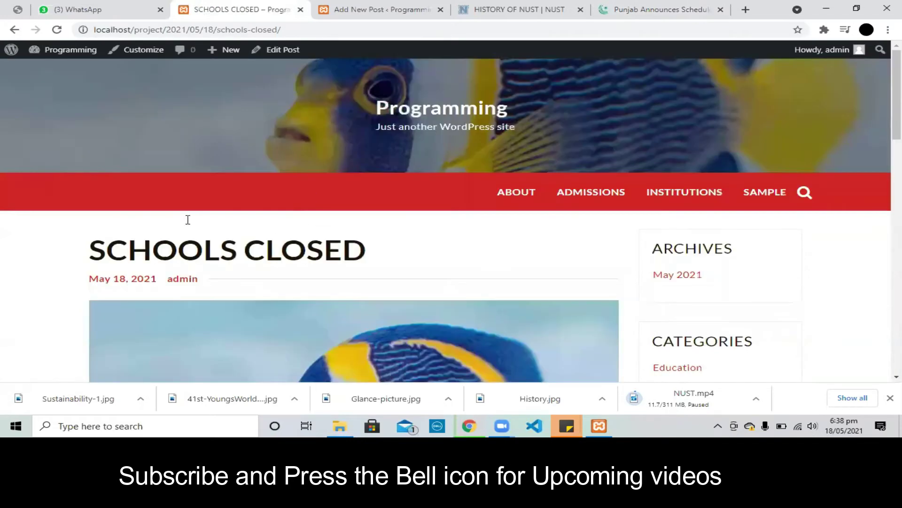
pyautogui.hotkey('alt', 'Left')
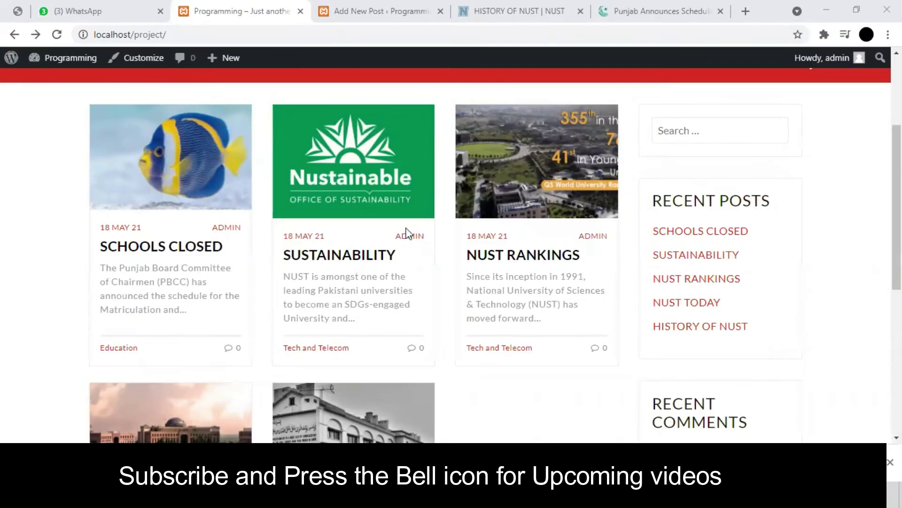
# Step: Open the SCHOOLS CLOSED post from the front page and review its featured image, body text and category
pyautogui.scroll(2, 380, 234)
pyautogui.scroll(-1, 159, 251)
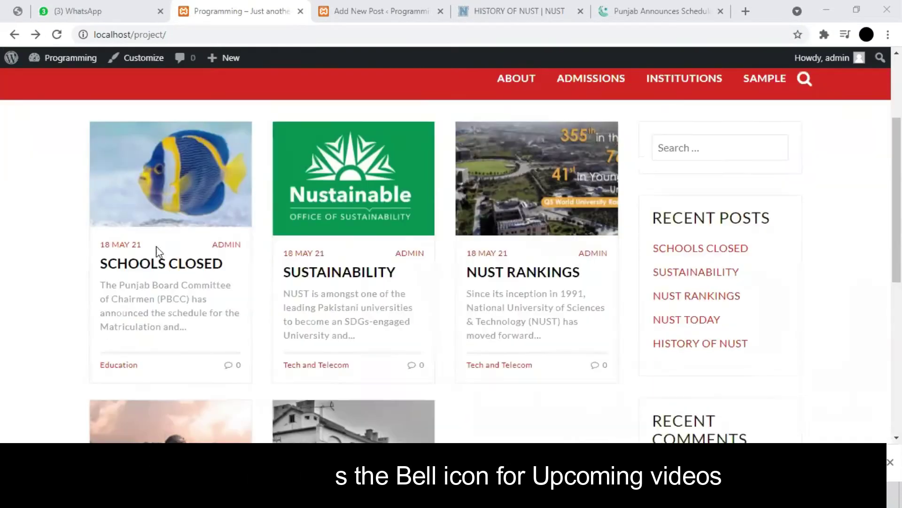
pyautogui.click(173, 265)
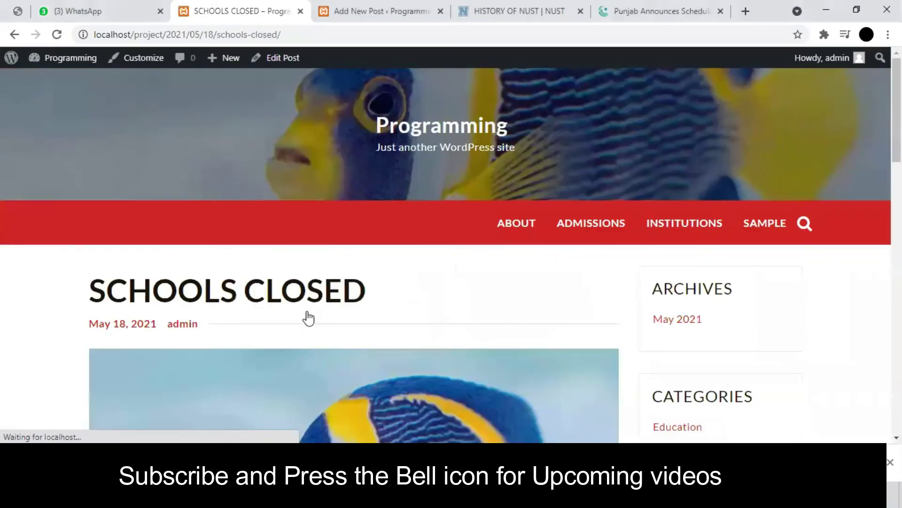
pyautogui.scroll(-1, 308, 313)
pyautogui.scroll(-9, 255, 301)
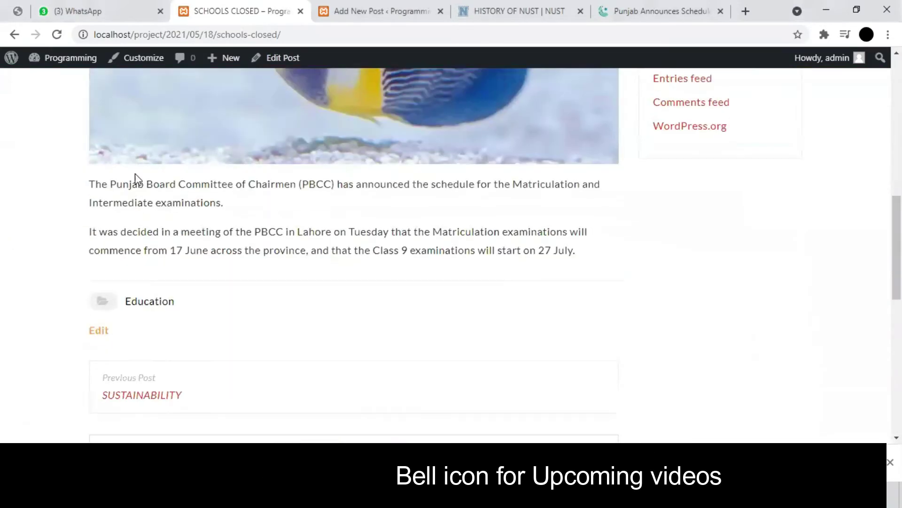
pyautogui.moveTo(248, 250); pyautogui.dragTo(138, 184)
pyautogui.click(354, 218)
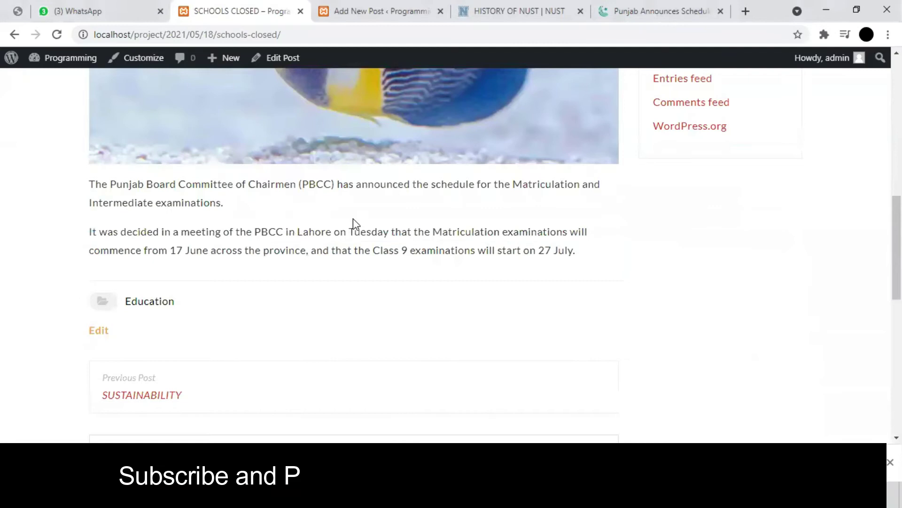
pyautogui.scroll(5, 355, 219)
pyautogui.scroll(6, 355, 219)
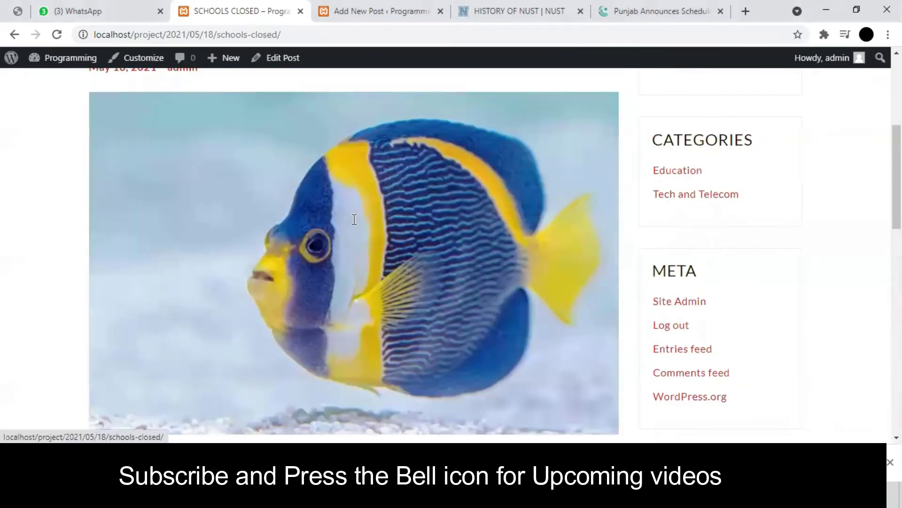
# Step: Return to the front page and compare the category labels beneath the individual posts
pyautogui.hotkey('alt', 'Left')
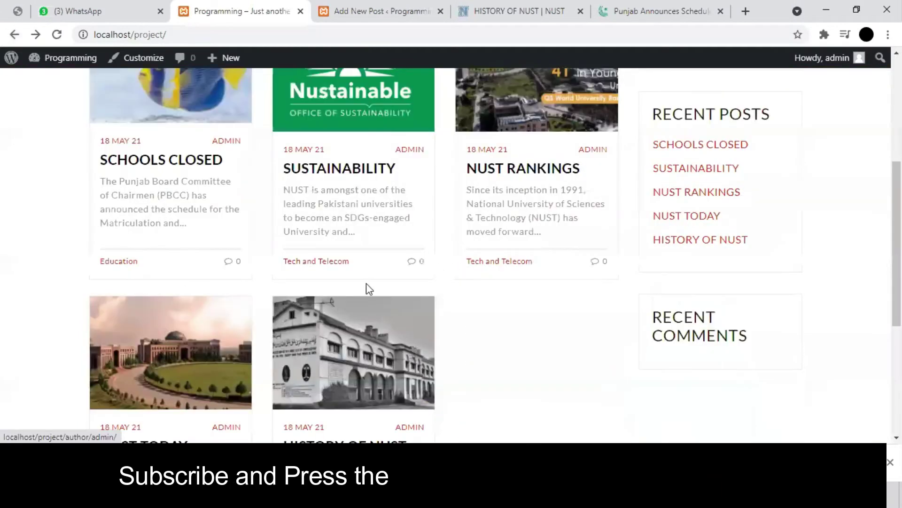
pyautogui.scroll(-2, 327, 380)
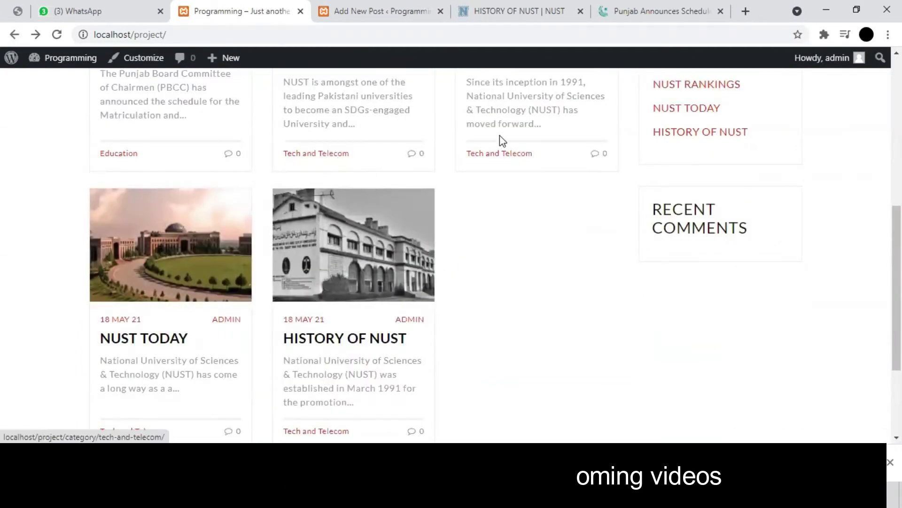
pyautogui.scroll(1, 333, 317)
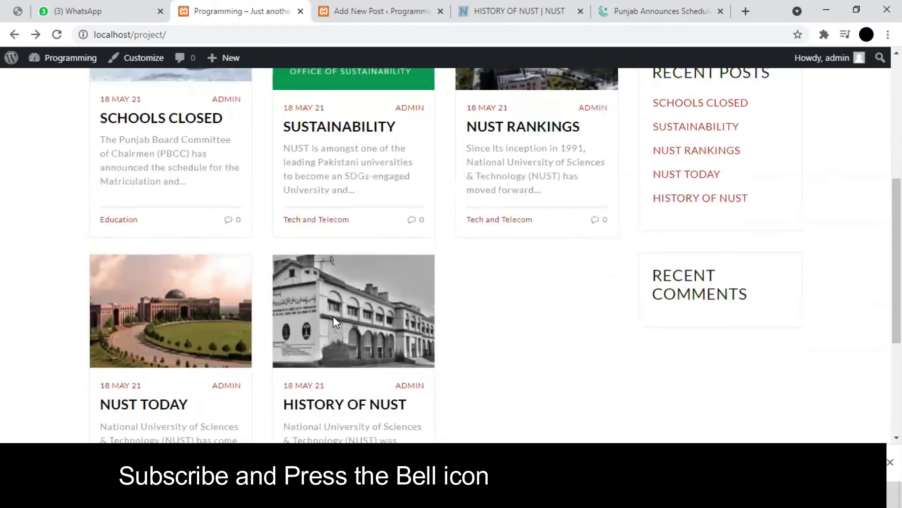
pyautogui.scroll(2, 334, 317)
pyautogui.scroll(1, 325, 353)
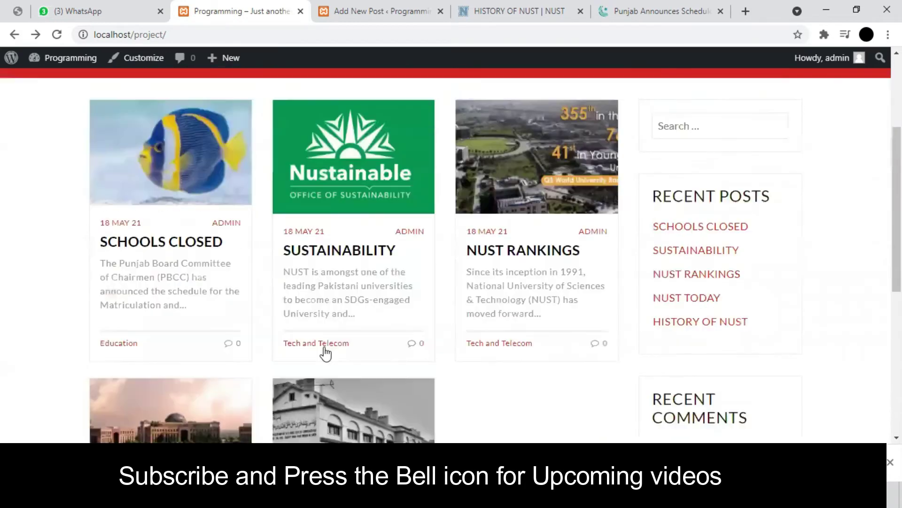
# Step: Reassign the HISTORY OF NUST post from Tech and Telecom to the Business category with Quick Edit, and update it
pyautogui.click(349, 6)
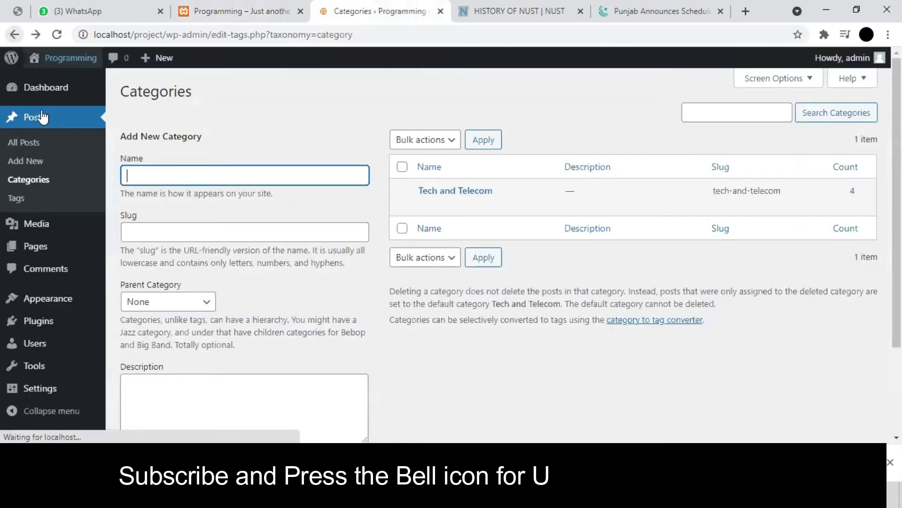
pyautogui.click(30, 144)
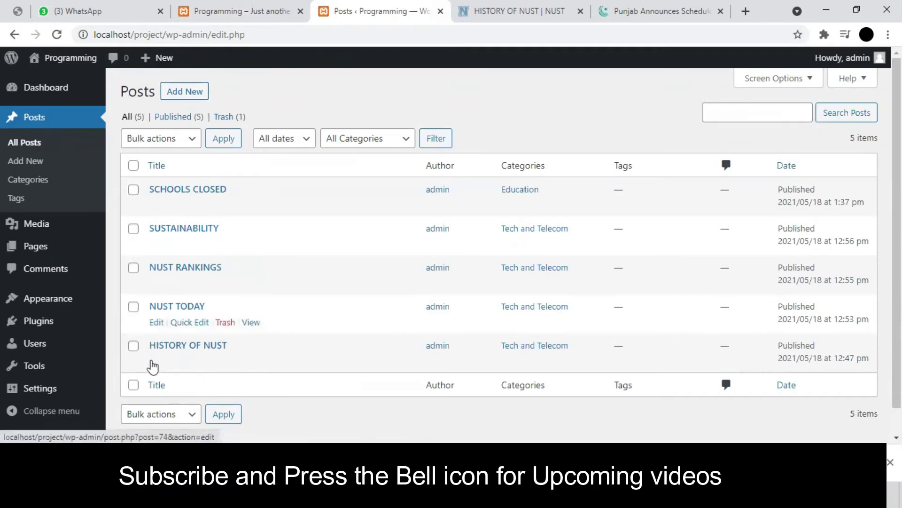
pyautogui.click(195, 360)
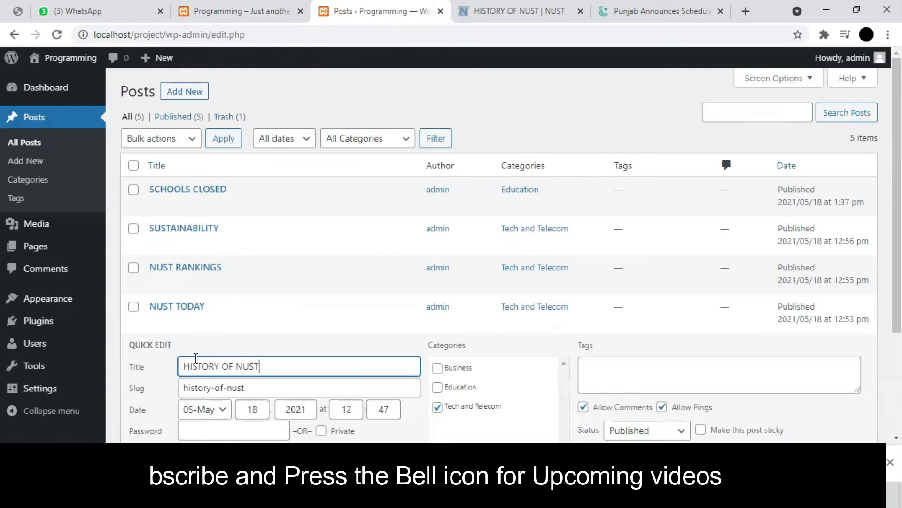
pyautogui.scroll(-3, 439, 267)
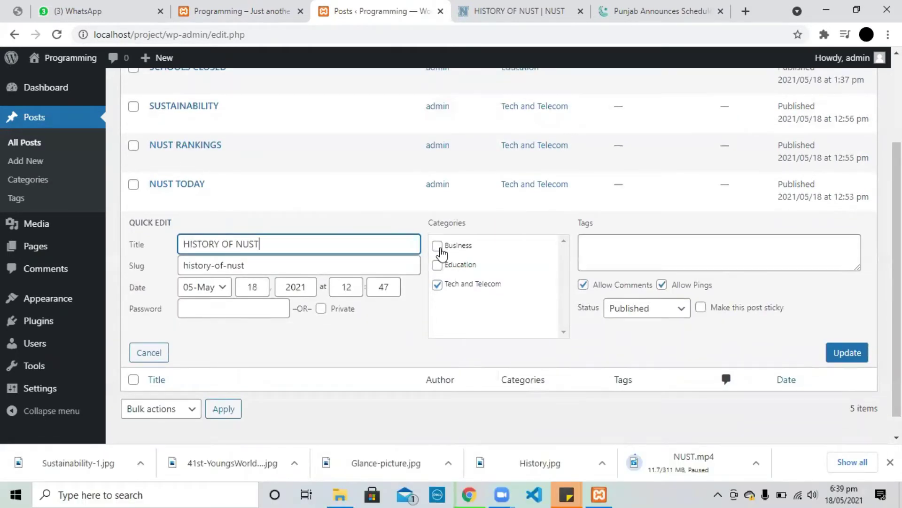
pyautogui.click(437, 245)
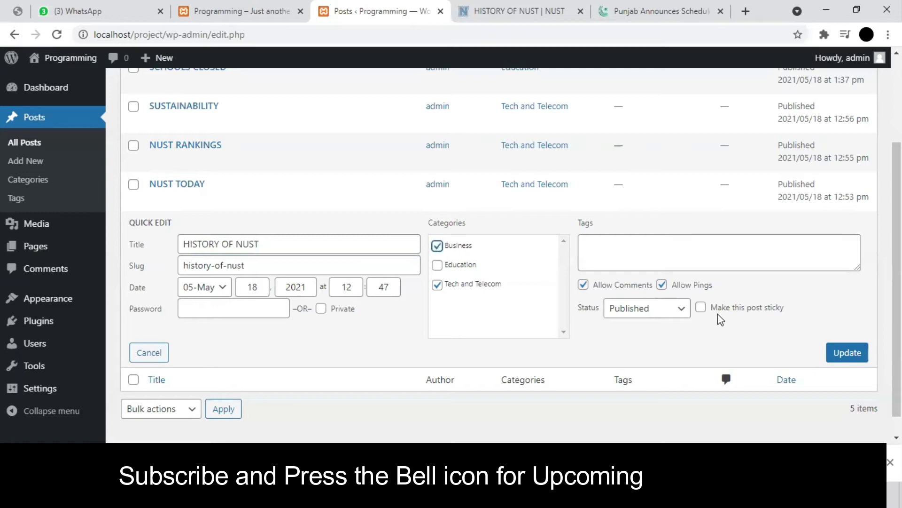
pyautogui.click(850, 357)
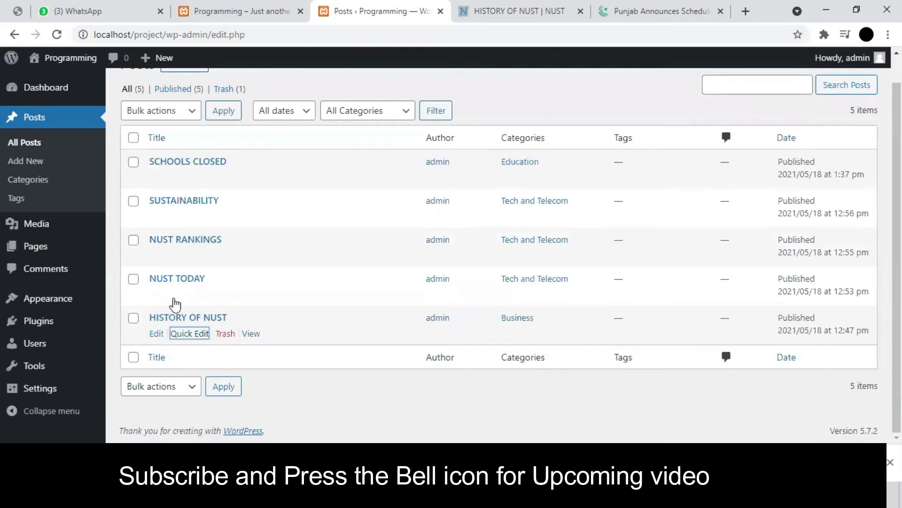
# Step: Move the NUST TODAY post from Tech and Telecom to the Business category with Quick Edit, and update it
pyautogui.click(188, 296)
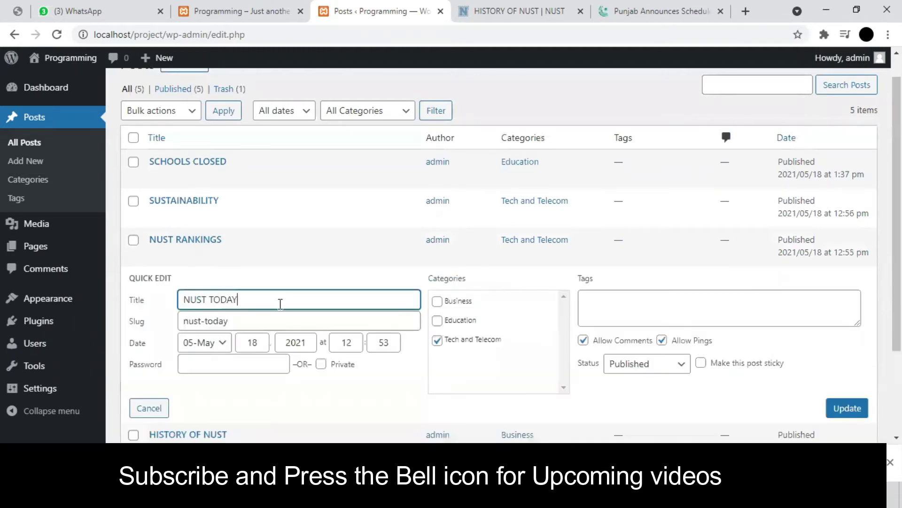
pyautogui.click(437, 339)
pyautogui.click(437, 301)
pyautogui.click(856, 407)
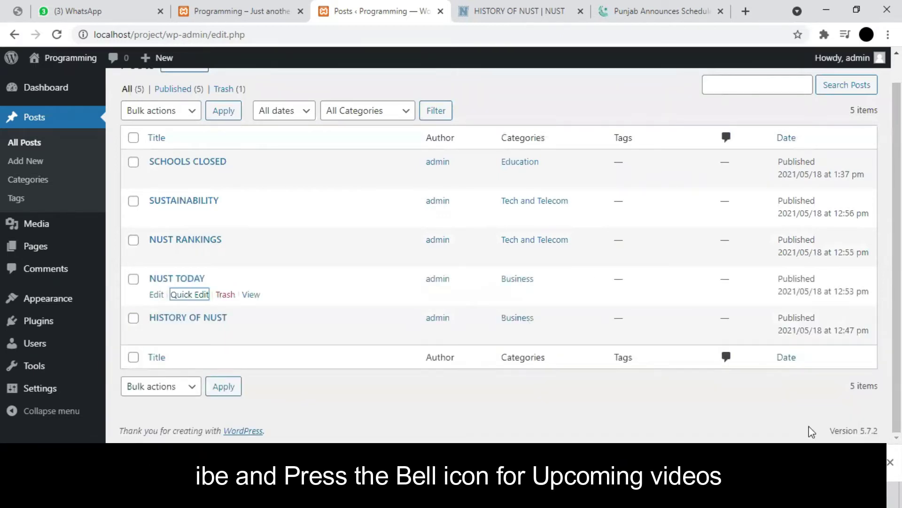
pyautogui.scroll(1, 366, 338)
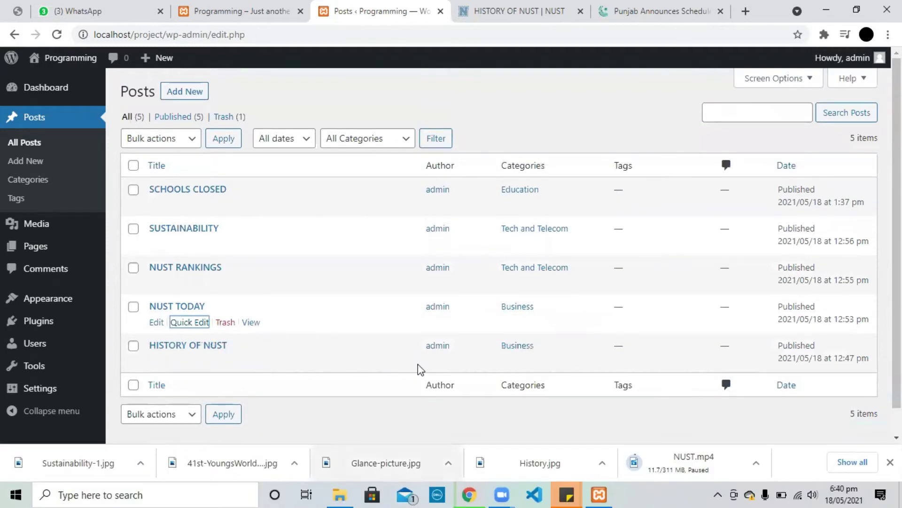
# Step: Open the SCHOOLS CLOSED post in the full editor to view its content and categories, and return to the posts list
pyautogui.scroll(-1, 266, 306)
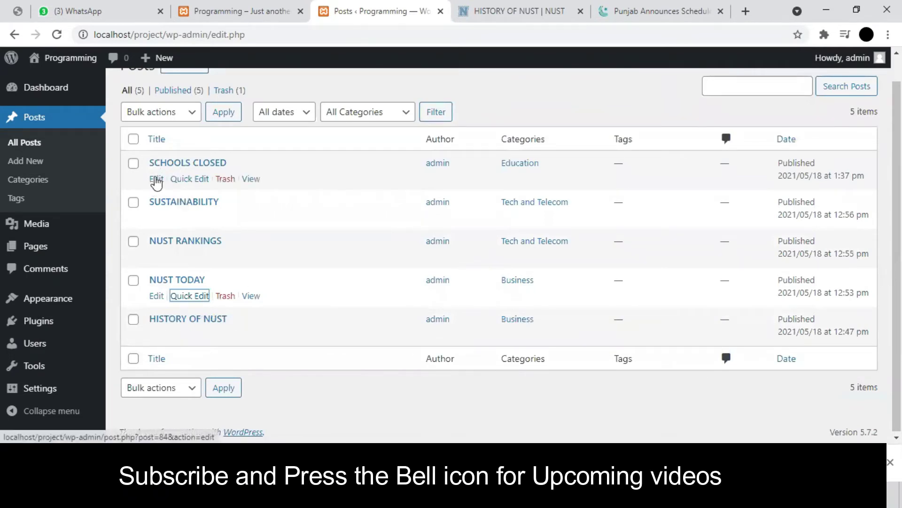
pyautogui.click(270, 155)
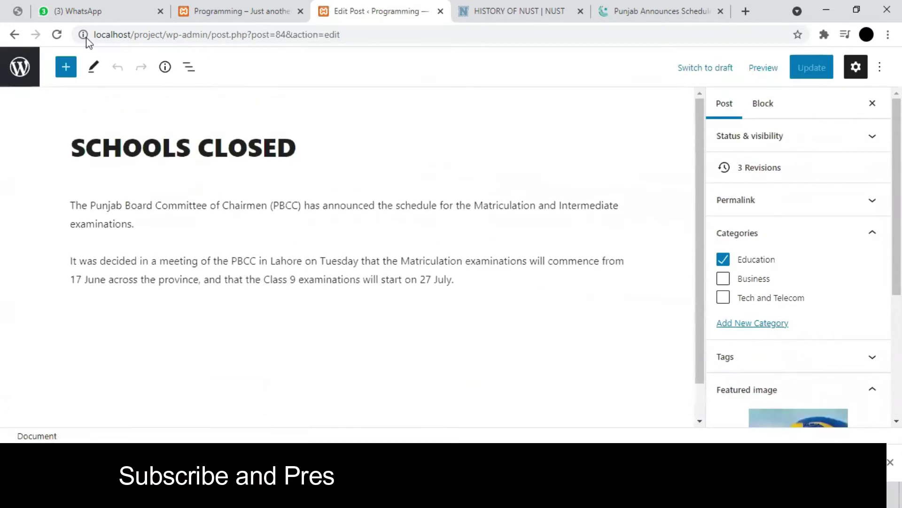
pyautogui.click(13, 34)
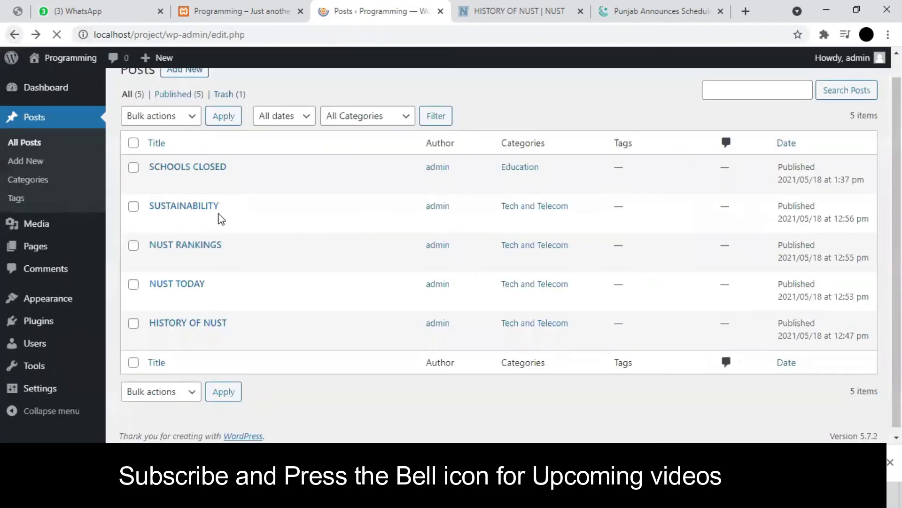
# Step: Review the title and slug of the SCHOOLS CLOSED post in Quick Edit, save it, and reload the posts list
pyautogui.moveTo(186, 189)
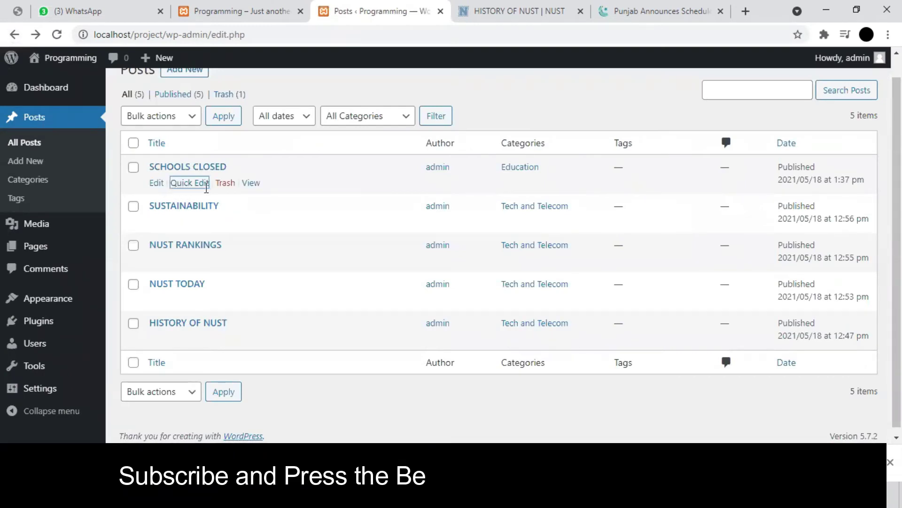
pyautogui.click(187, 183)
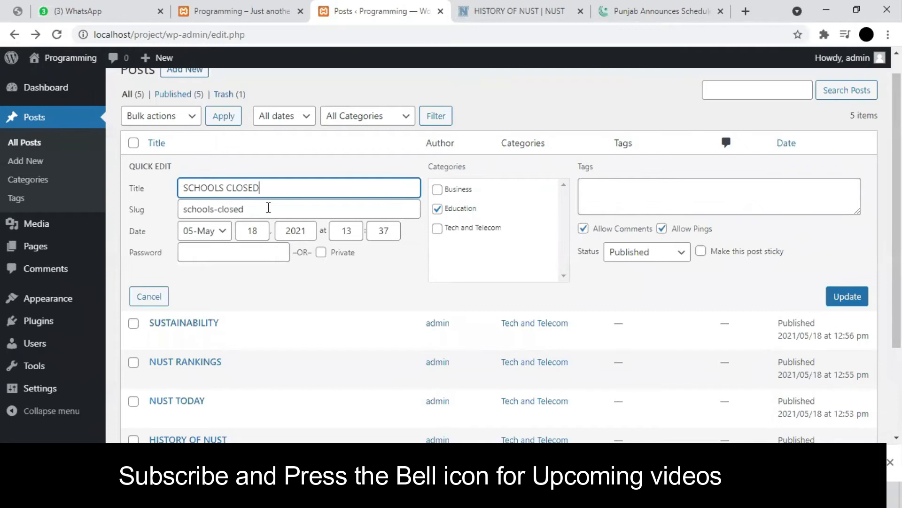
pyautogui.moveTo(275, 190); pyautogui.dragTo(174, 194)
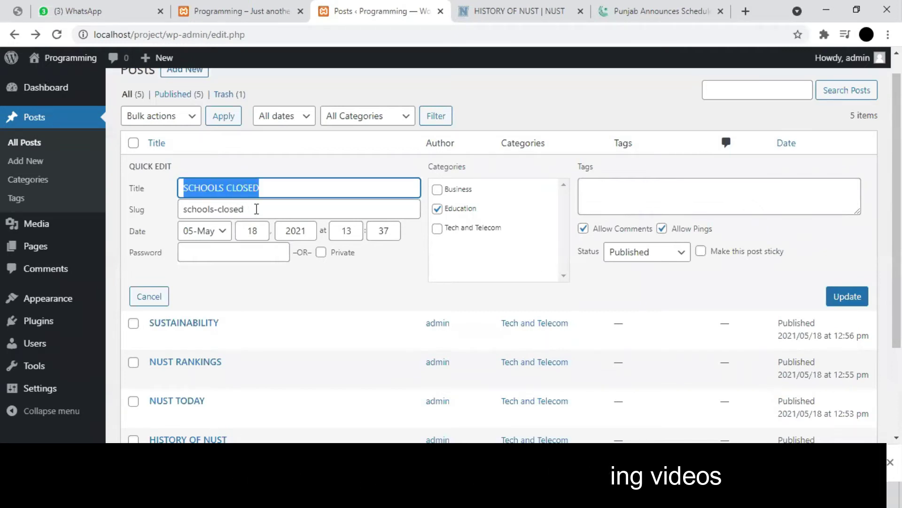
pyautogui.tripleClick(256, 208)
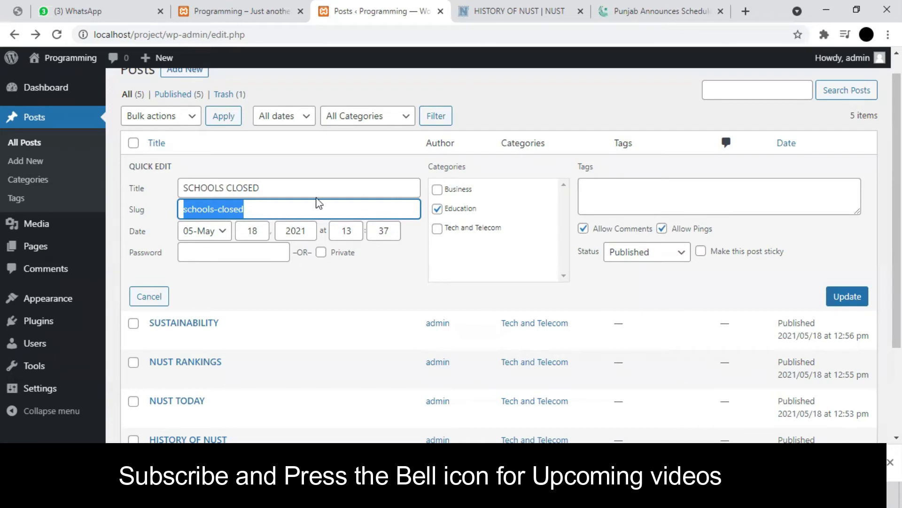
pyautogui.click(848, 296)
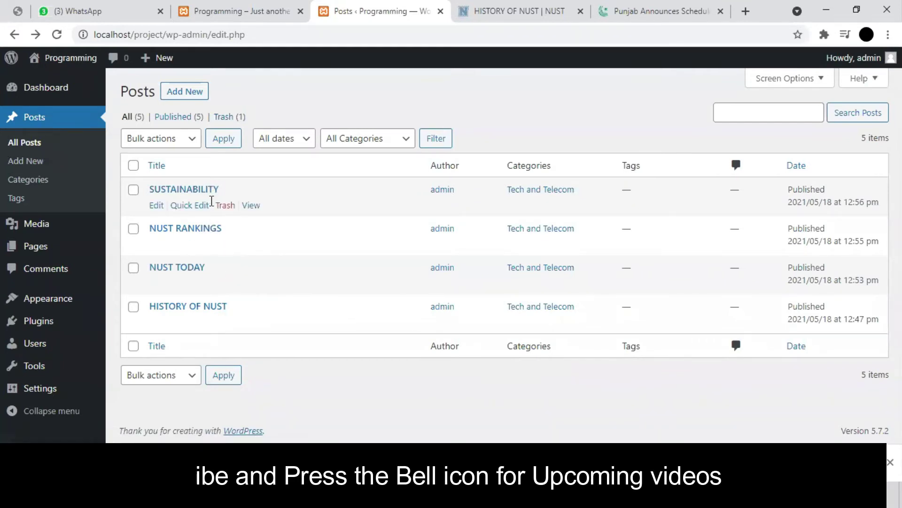
pyautogui.click(57, 35)
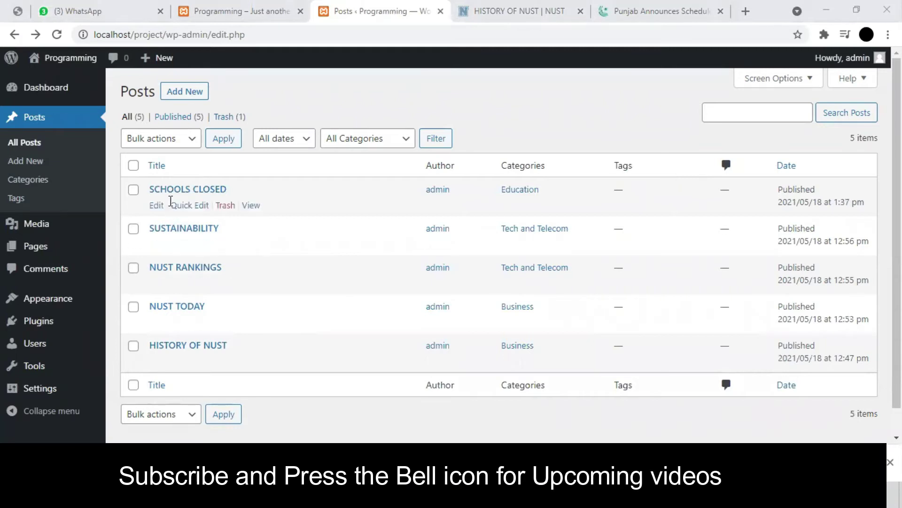
# Step: Refresh the Programming site's front page and check the category labels beneath all the post cards
pyautogui.click(504, 6)
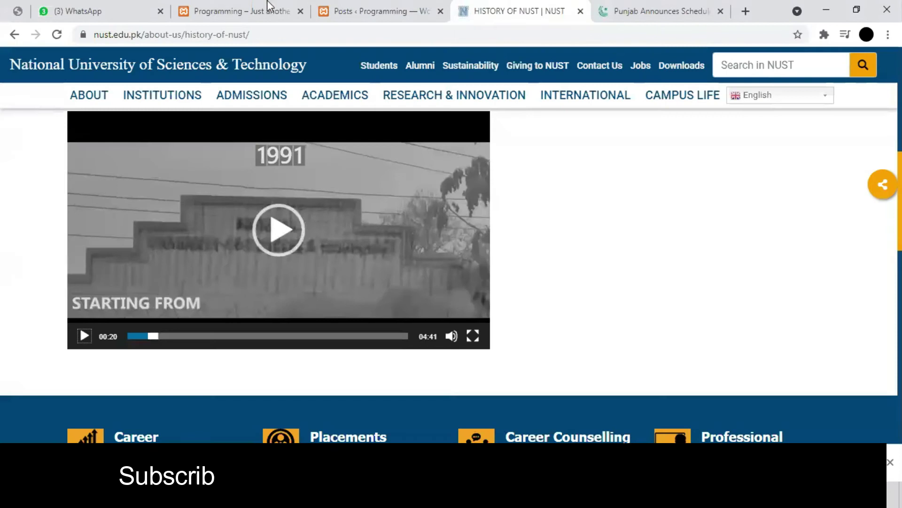
pyautogui.click(269, 7)
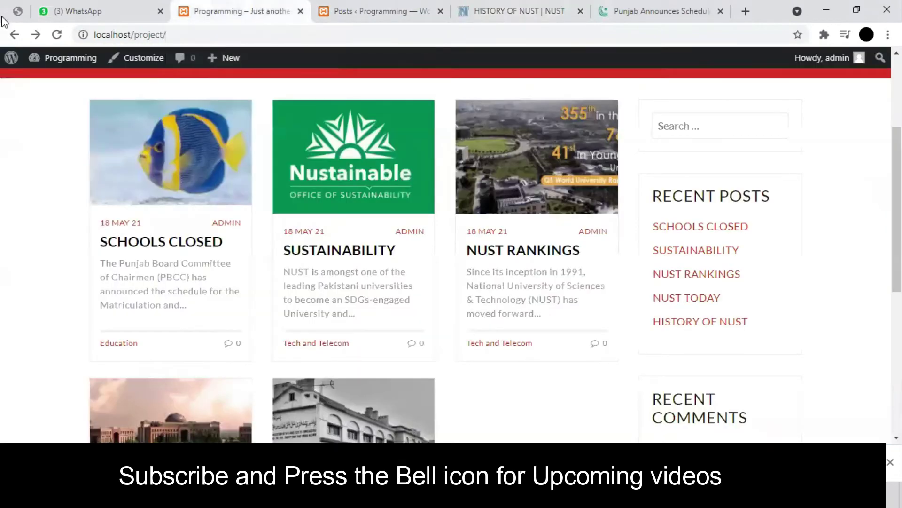
pyautogui.click(57, 34)
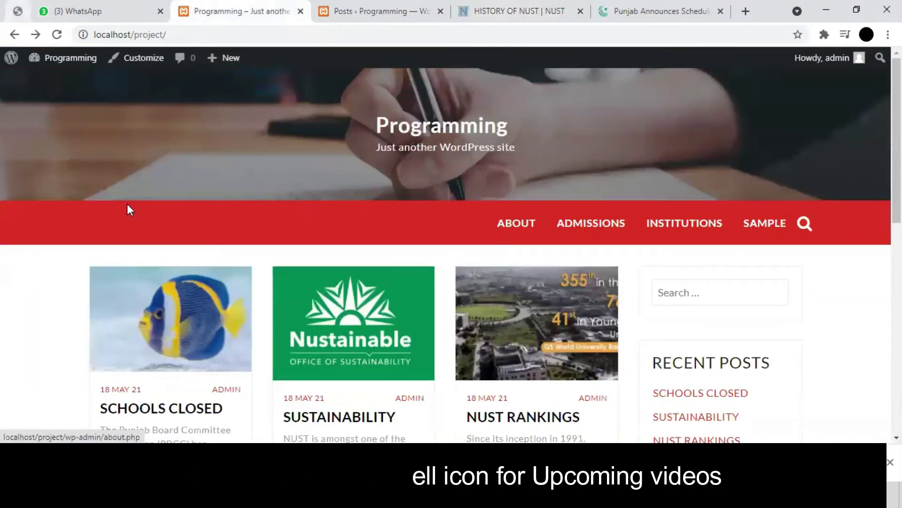
pyautogui.scroll(-4, 136, 275)
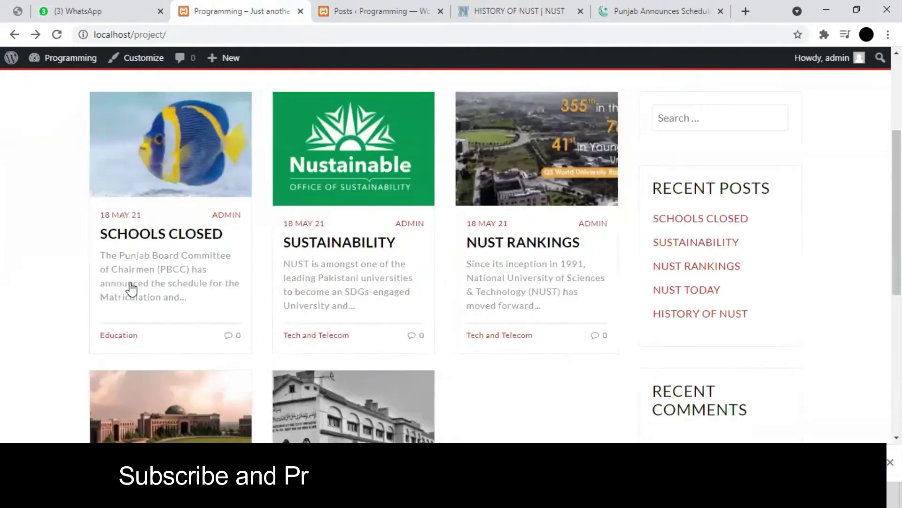
pyautogui.scroll(-3, 134, 288)
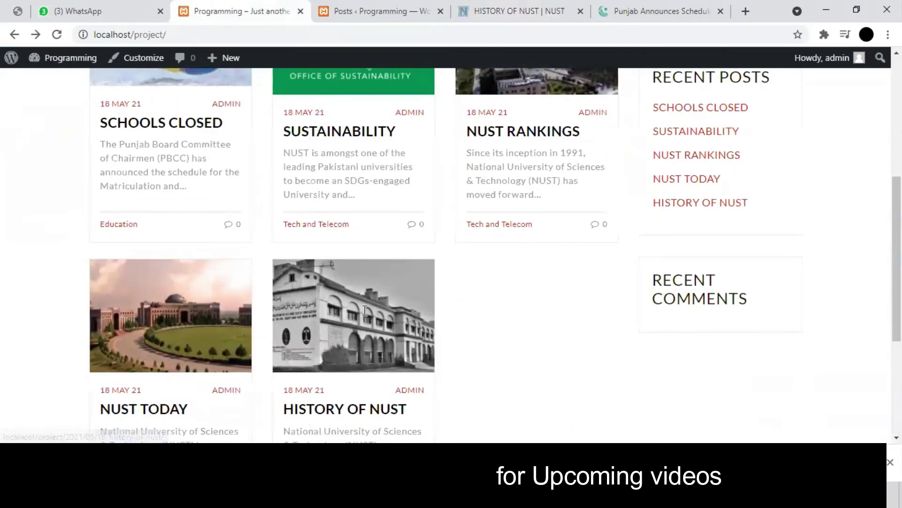
pyautogui.scroll(-3, 357, 320)
pyautogui.scroll(4, 365, 311)
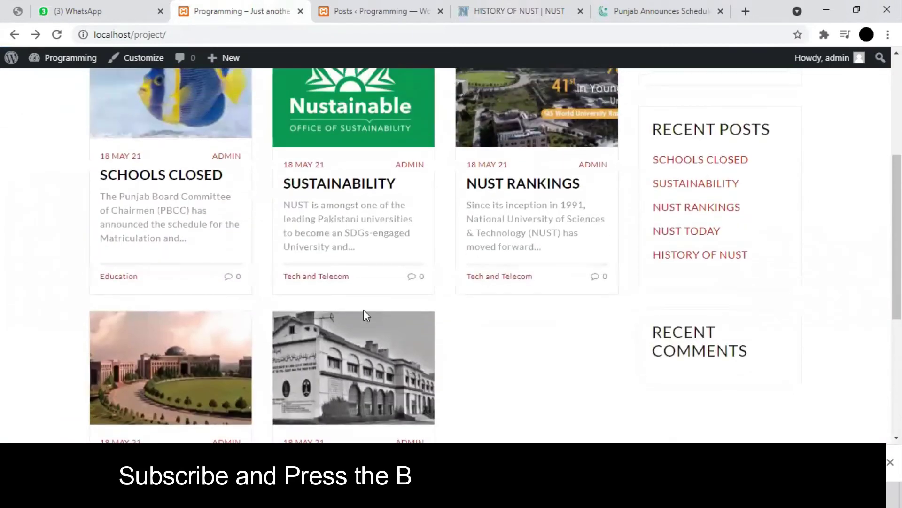
pyautogui.scroll(5, 364, 315)
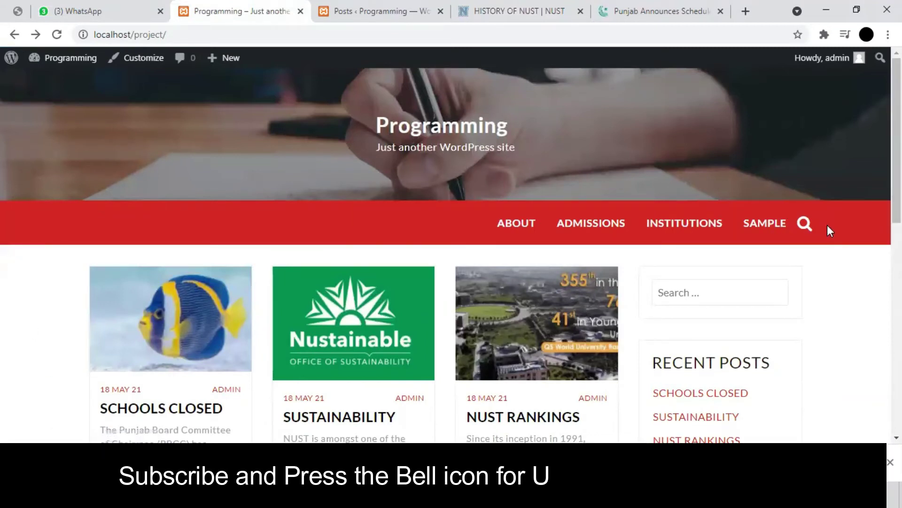
# Step: Search the Programming site for "business" and check the results page
pyautogui.click(728, 302)
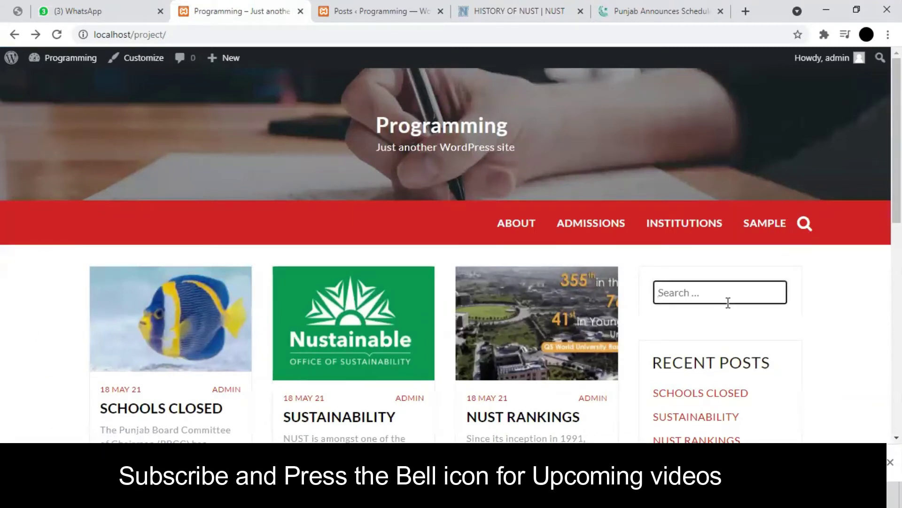
pyautogui.write('business')
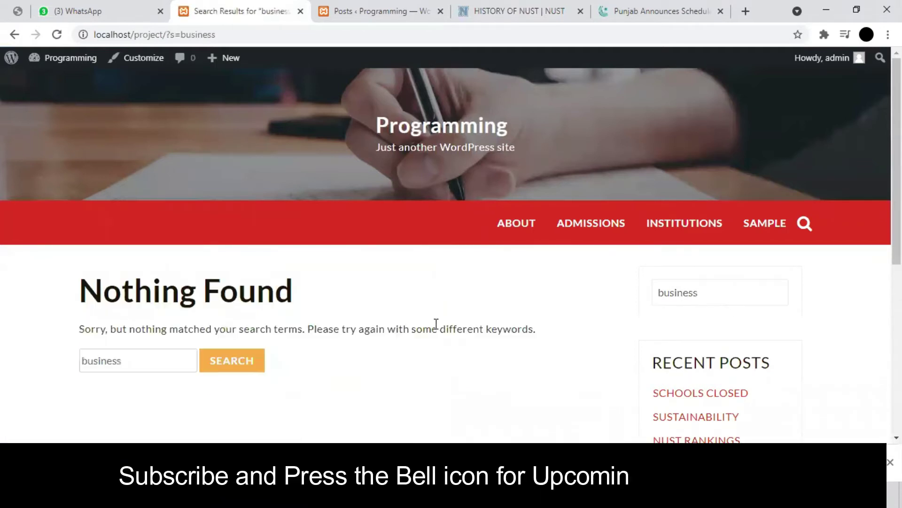
pyautogui.scroll(-3, 436, 323)
# Step: Replace the site search term with "schools", and review the matching post and its category label
pyautogui.click(684, 217)
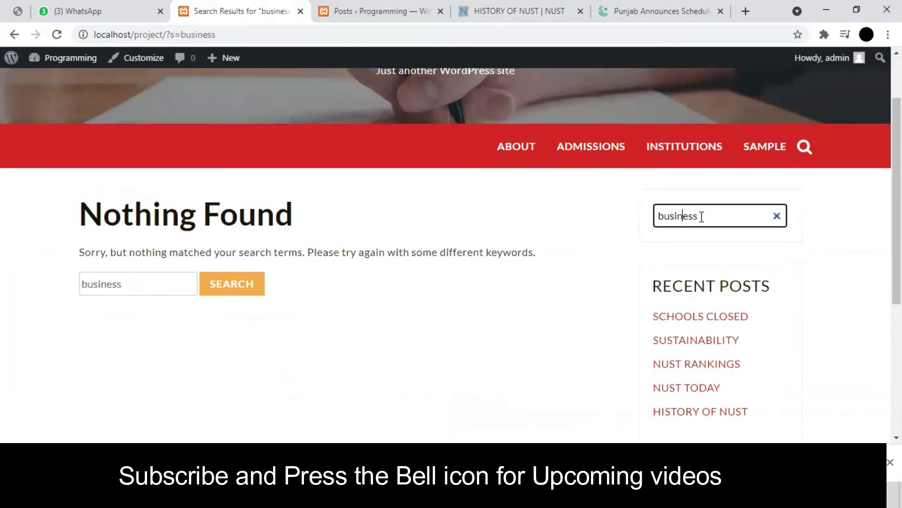
pyautogui.hotkey('ctrl', 'a')
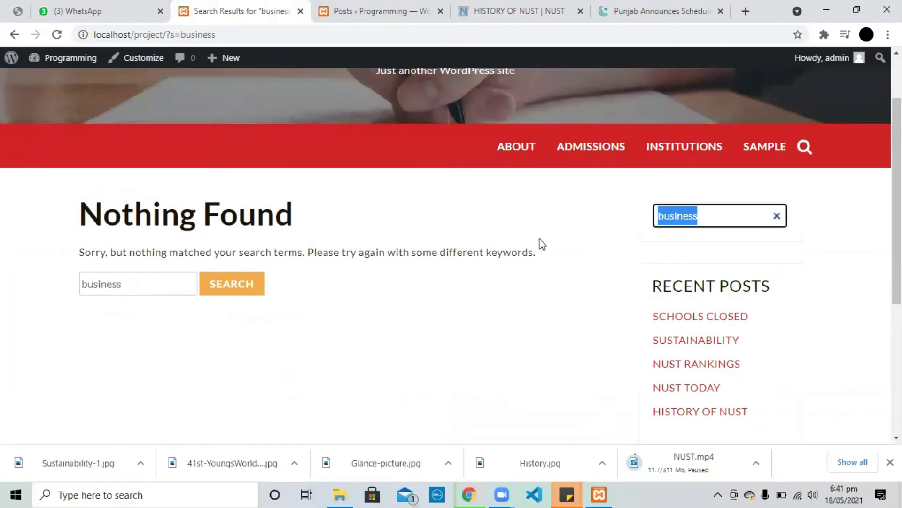
pyautogui.press('BackSpace')
pyautogui.write('schools')
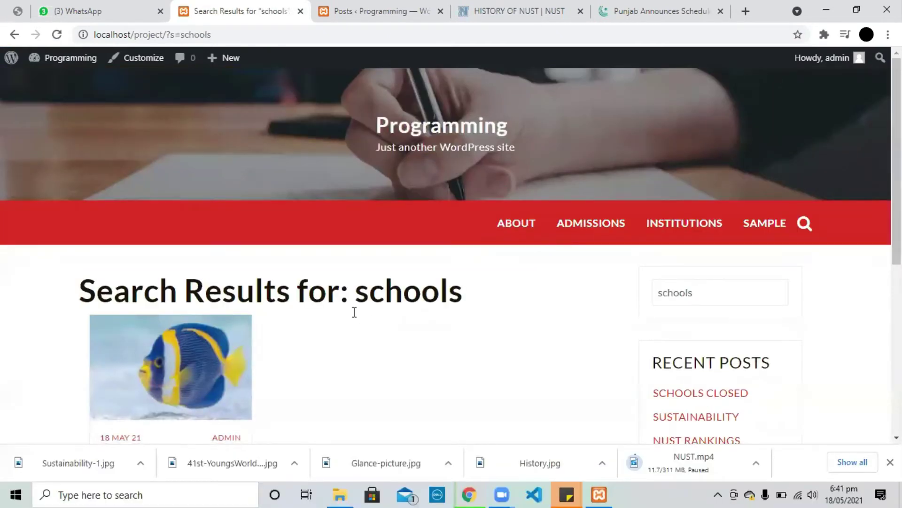
pyautogui.scroll(-5, 354, 312)
pyautogui.scroll(2, 342, 312)
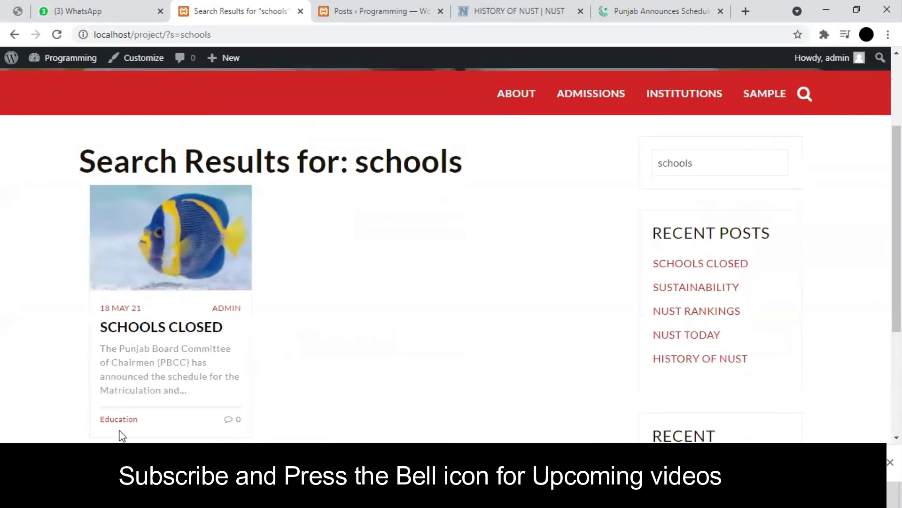
pyautogui.scroll(2, 548, 135)
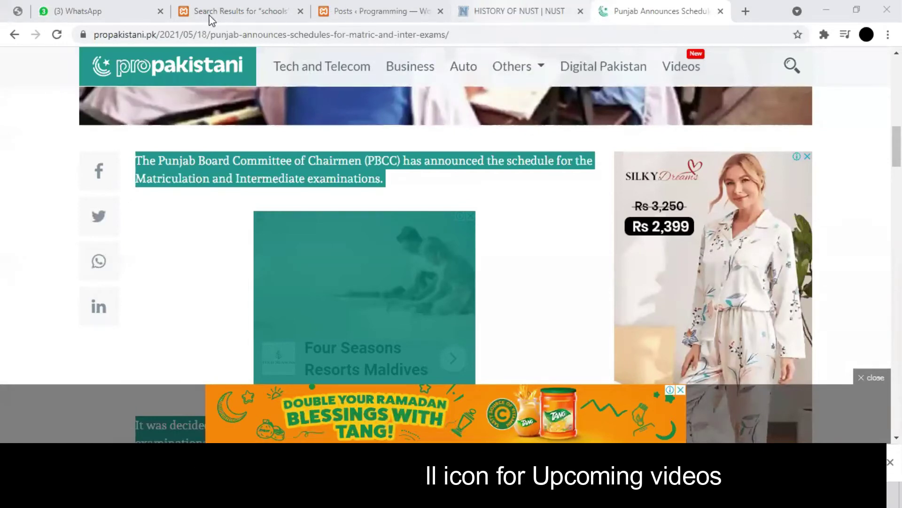
# Step: Compare the post categories in the admin posts list with the site's search results page, and return to the posts list
pyautogui.click(382, 11)
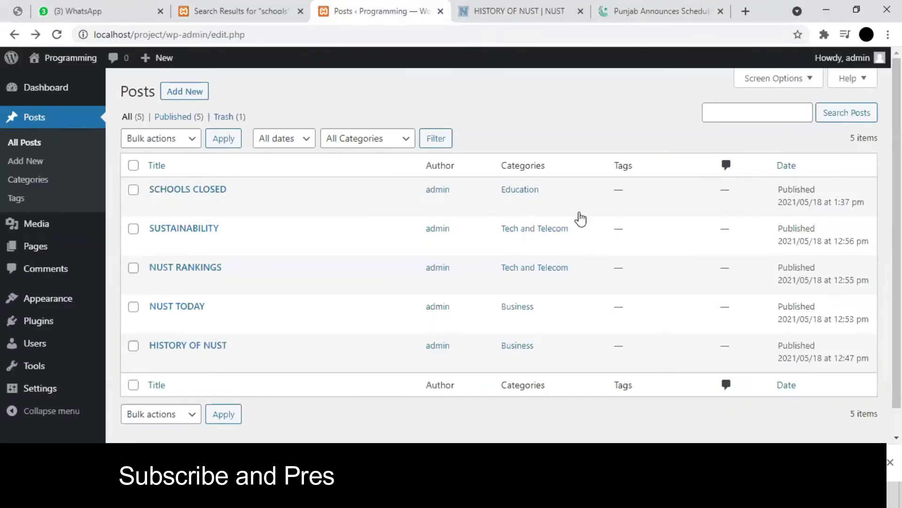
pyautogui.click(241, 11)
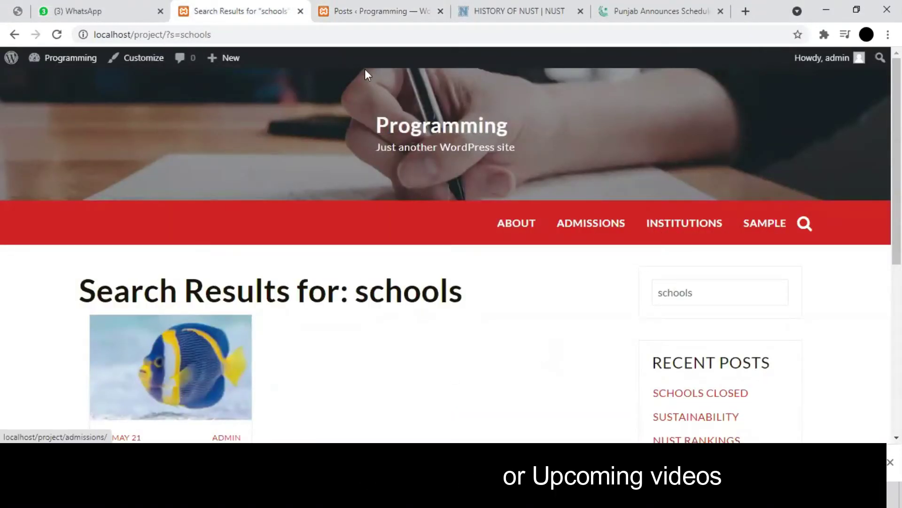
pyautogui.click(368, 11)
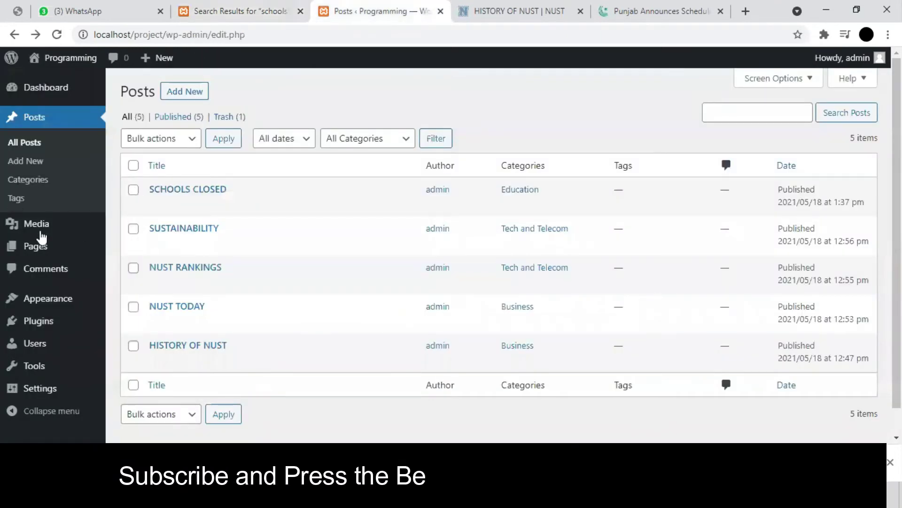
# Step: Open the site's menu editor from the appearance settings and review the structure and display settings of Menu 1
pyautogui.moveTo(37, 306)
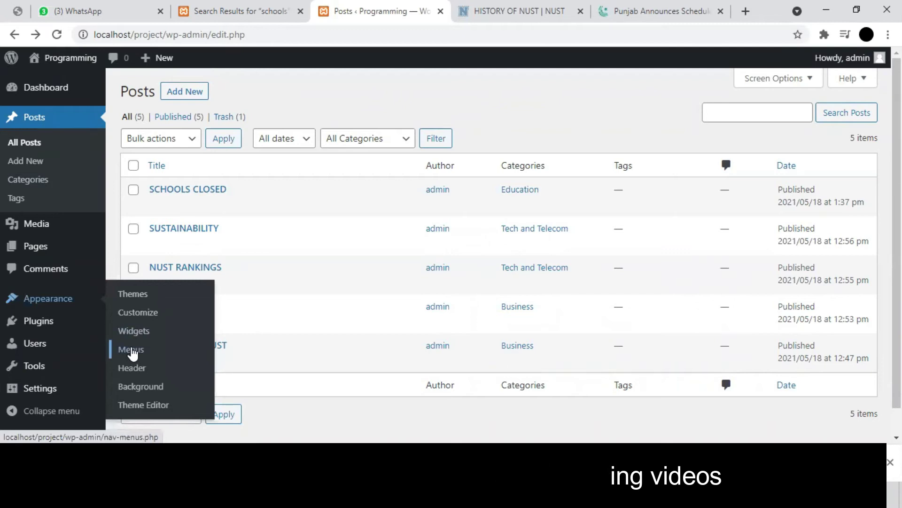
pyautogui.click(132, 350)
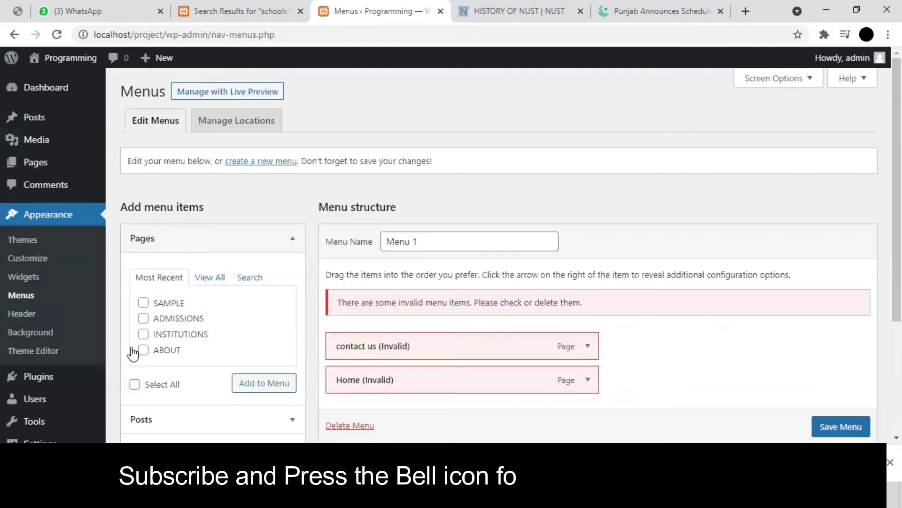
pyautogui.scroll(-2, 322, 358)
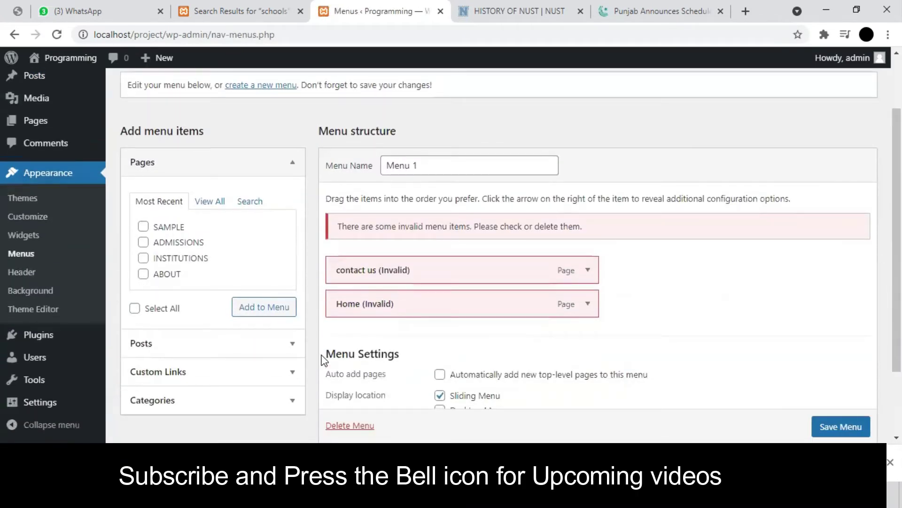
pyautogui.scroll(-1, 323, 359)
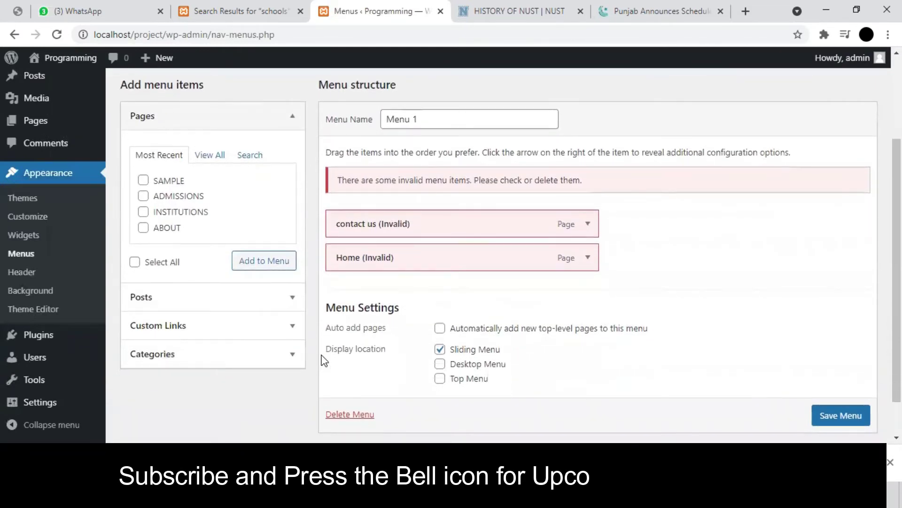
# Step: Remove the invalid "contact us" and "Home" page items from Menu 1
pyautogui.click(587, 226)
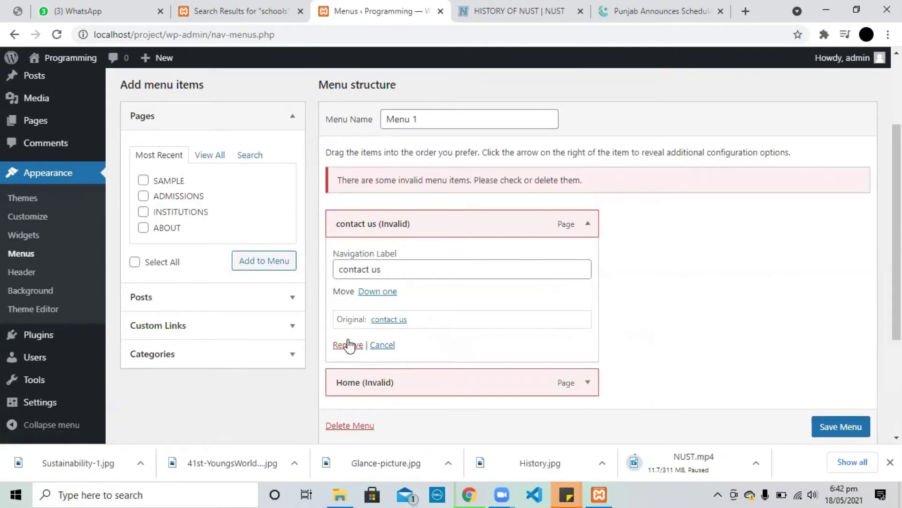
pyautogui.click(348, 345)
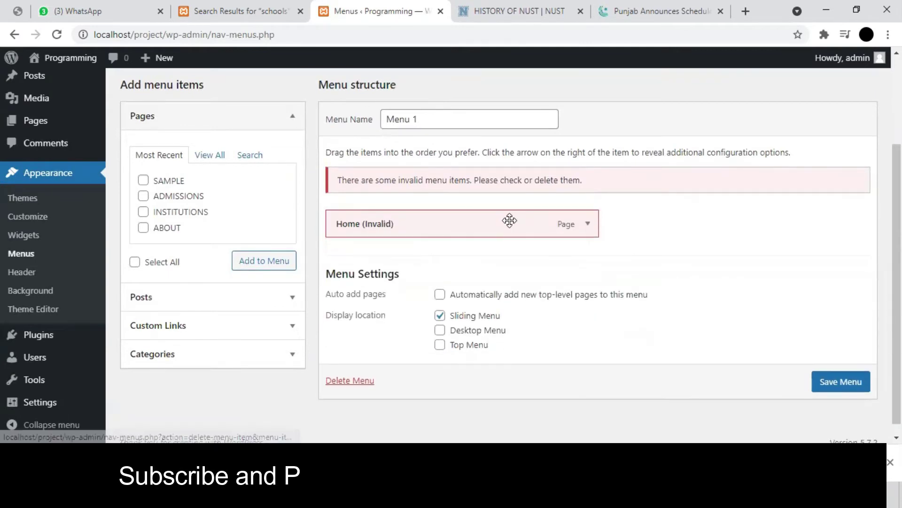
pyautogui.click(583, 223)
pyautogui.click(344, 327)
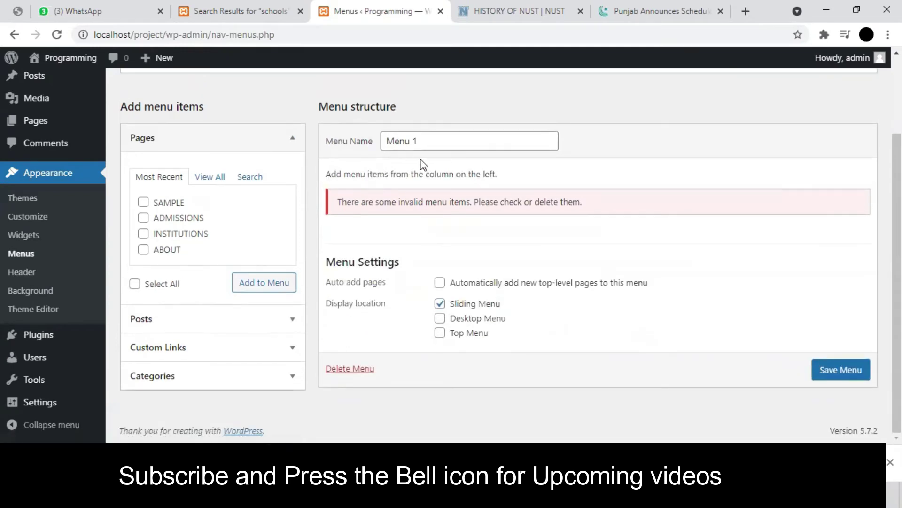
# Step: Change the menu's name to "new"
pyautogui.scroll(2, 408, 182)
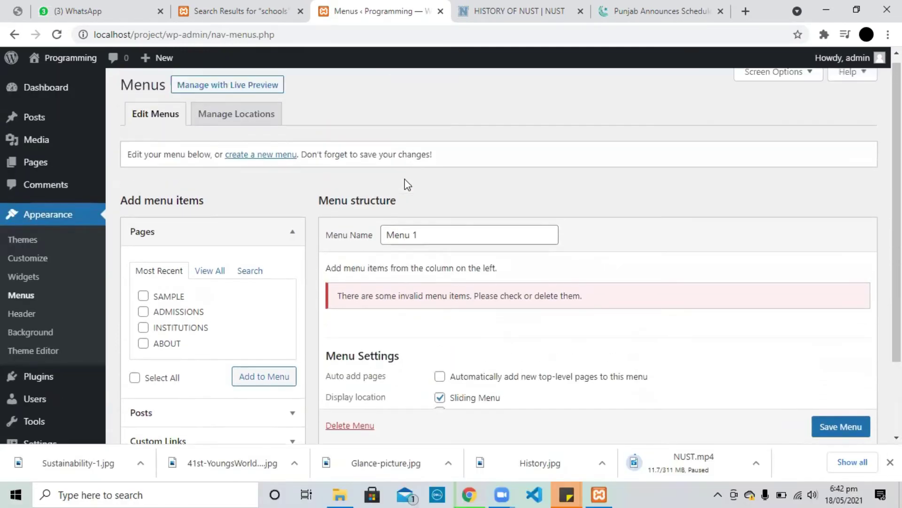
pyautogui.scroll(1, 407, 184)
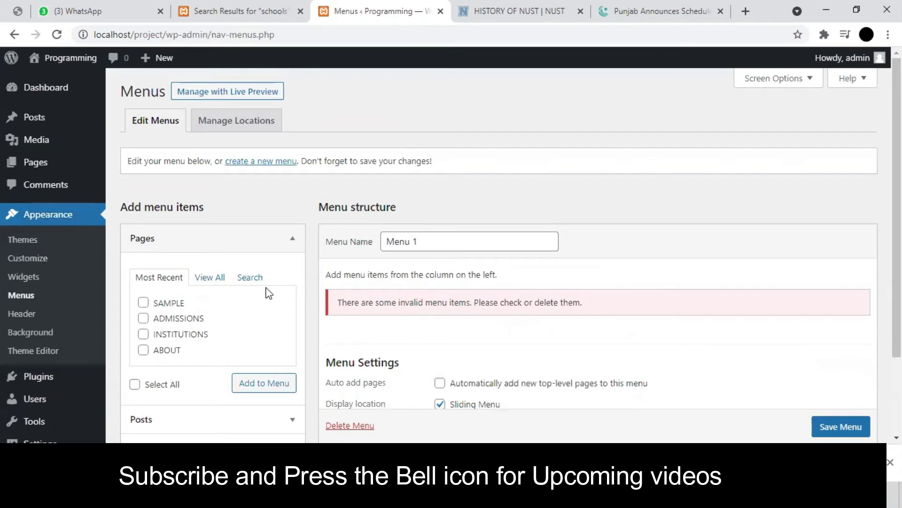
pyautogui.press('Tab')
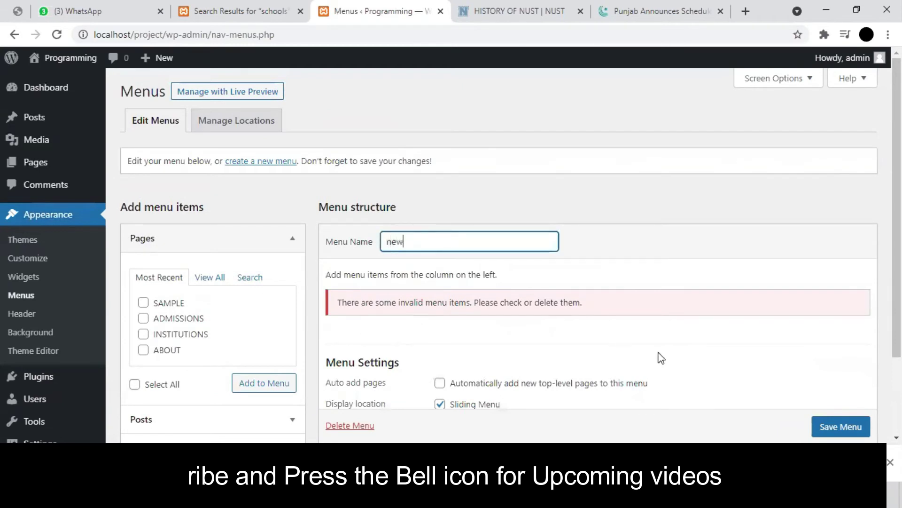
pyautogui.scroll(-2, 614, 336)
pyautogui.scroll(2, 431, 298)
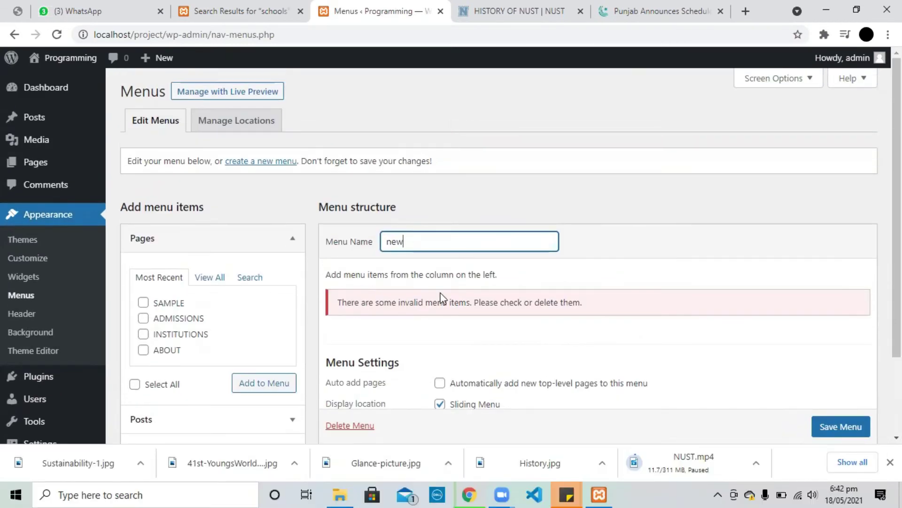
pyautogui.scroll(-2, 441, 298)
pyautogui.scroll(2, 441, 298)
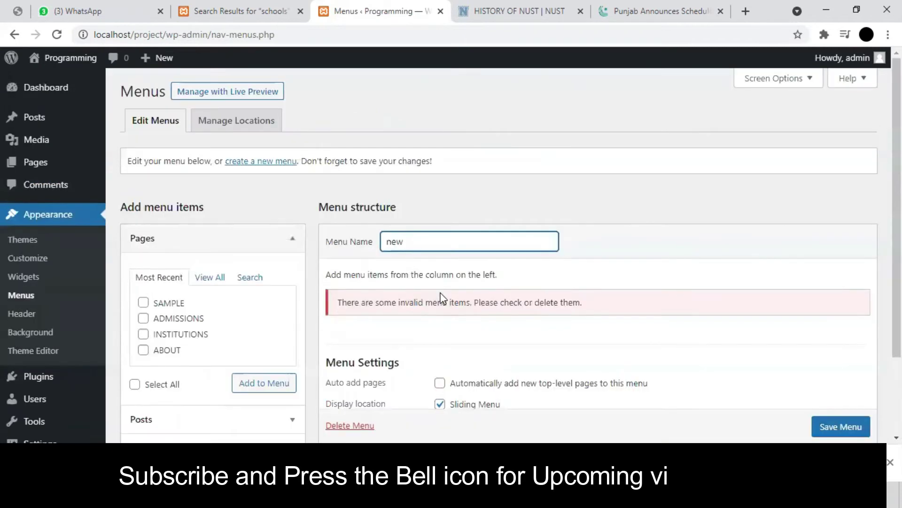
pyautogui.click(260, 161)
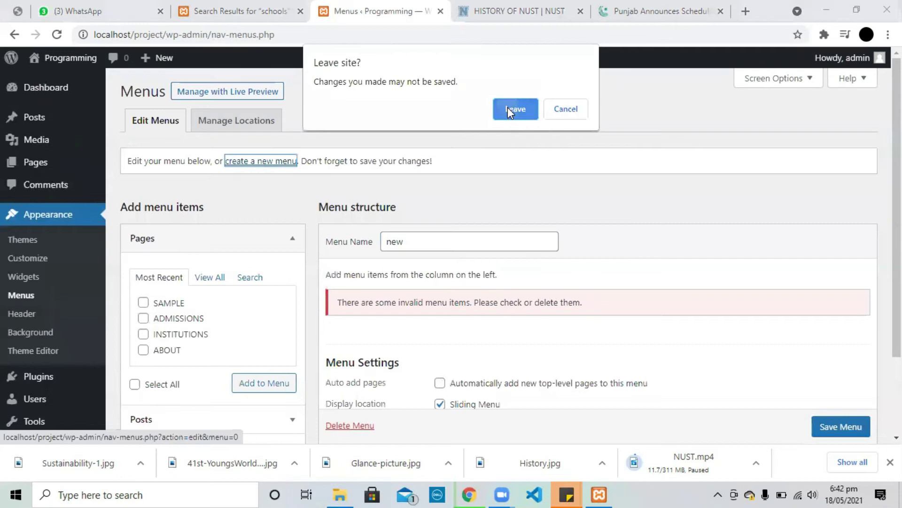
pyautogui.click(508, 107)
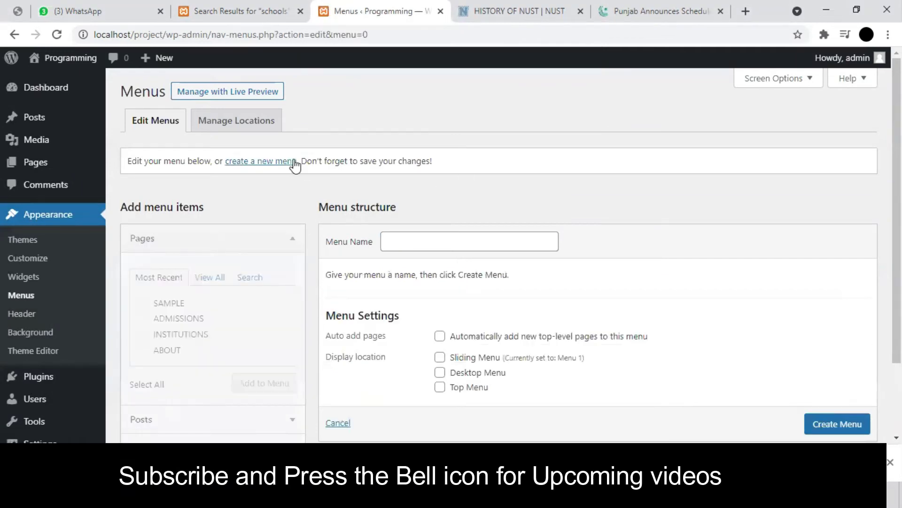
pyautogui.click(446, 245)
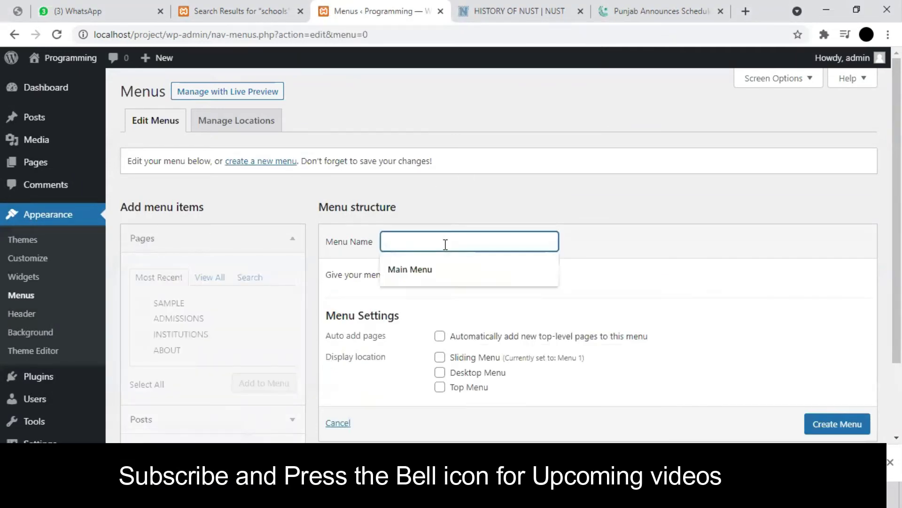
pyautogui.press('Down')
pyautogui.press('Return')
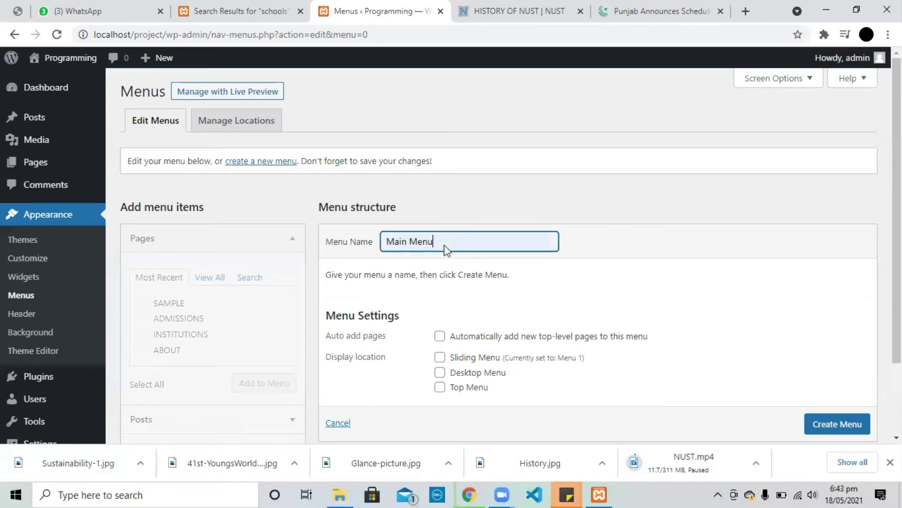
pyautogui.scroll(-2, 444, 245)
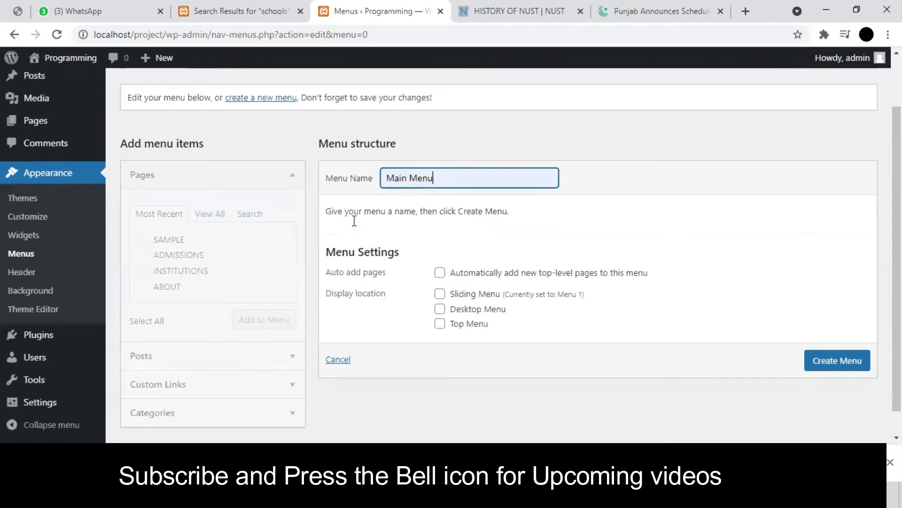
pyautogui.scroll(2, 367, 200)
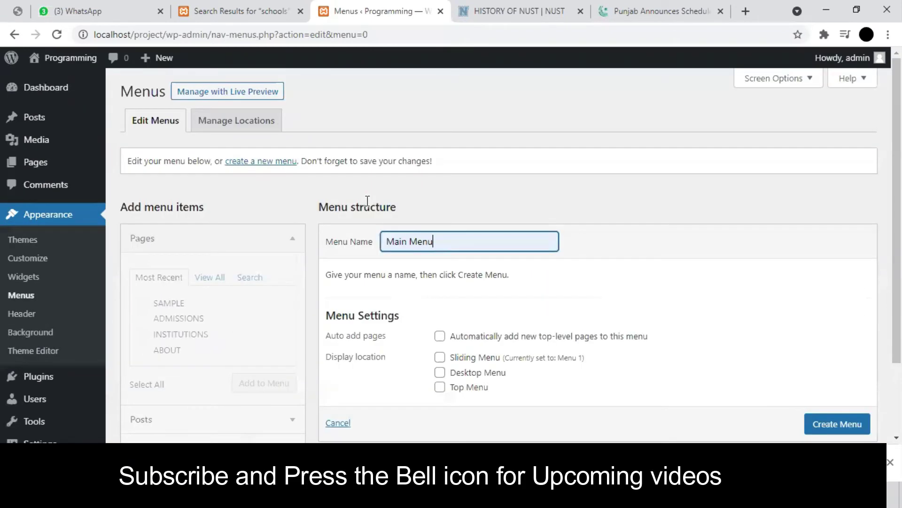
pyautogui.click(257, 161)
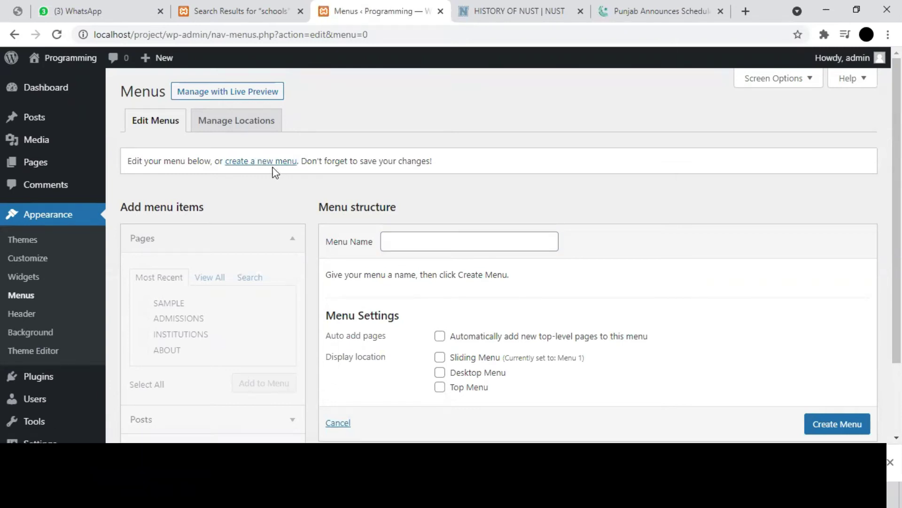
pyautogui.click(14, 34)
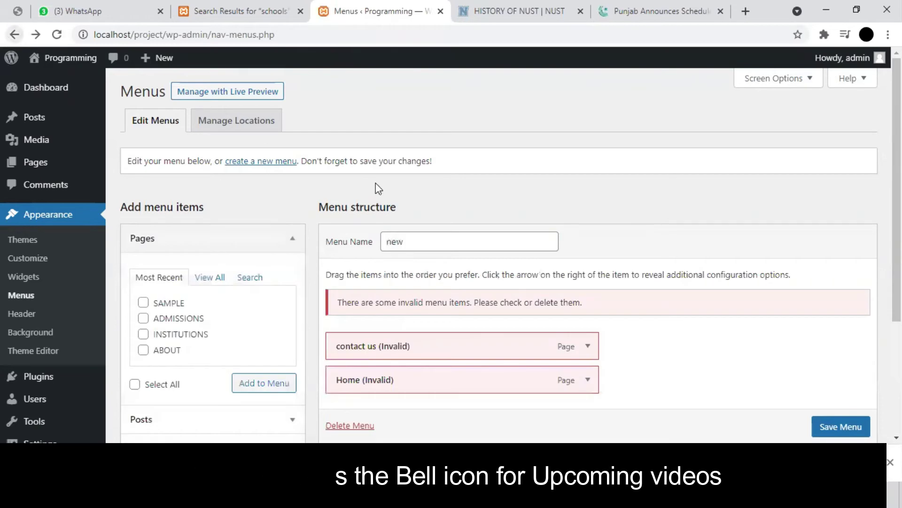
# Step: Delete both invalid page items, "contact us" and "Home", from the structure of the menu named "new"
pyautogui.scroll(-1, 512, 257)
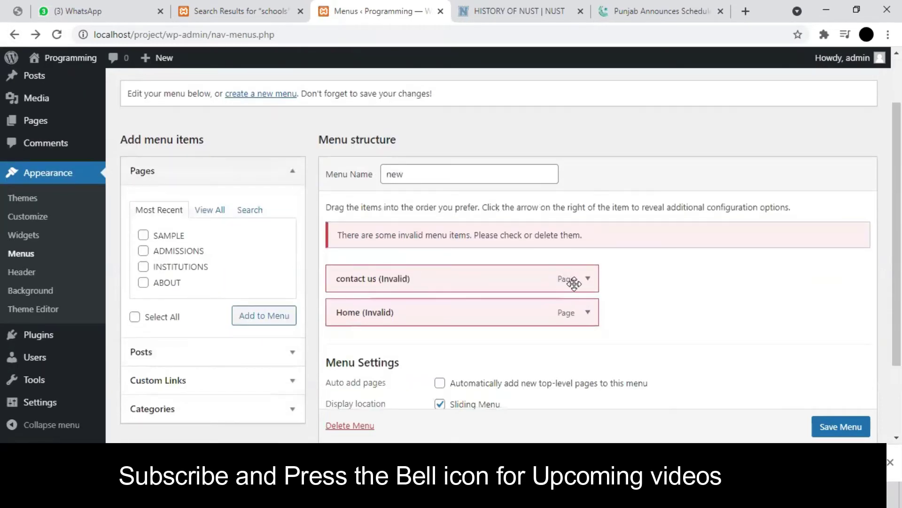
pyautogui.scroll(-1, 578, 273)
pyautogui.click(587, 256)
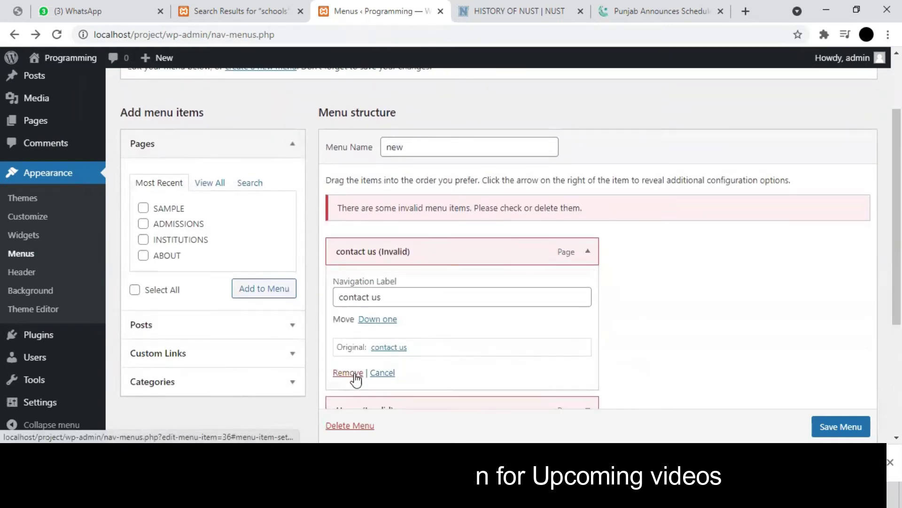
pyautogui.click(356, 373)
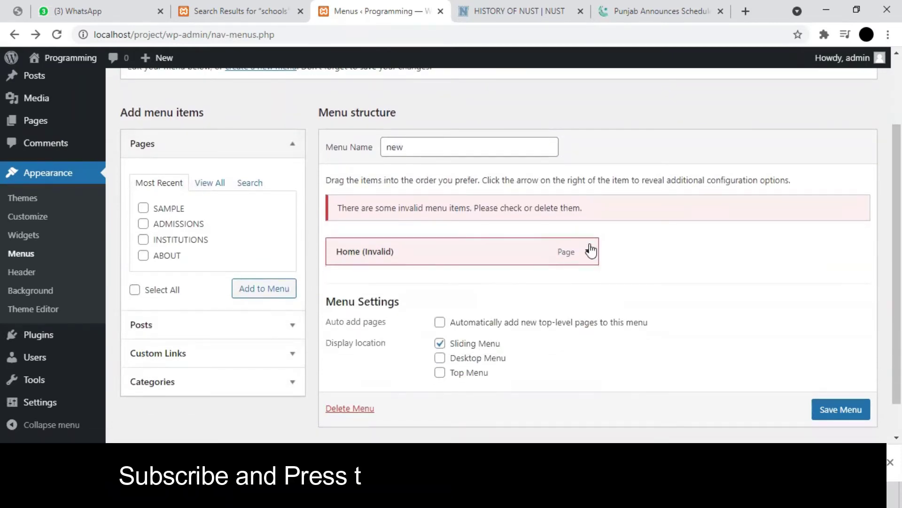
pyautogui.click(588, 252)
pyautogui.click(339, 358)
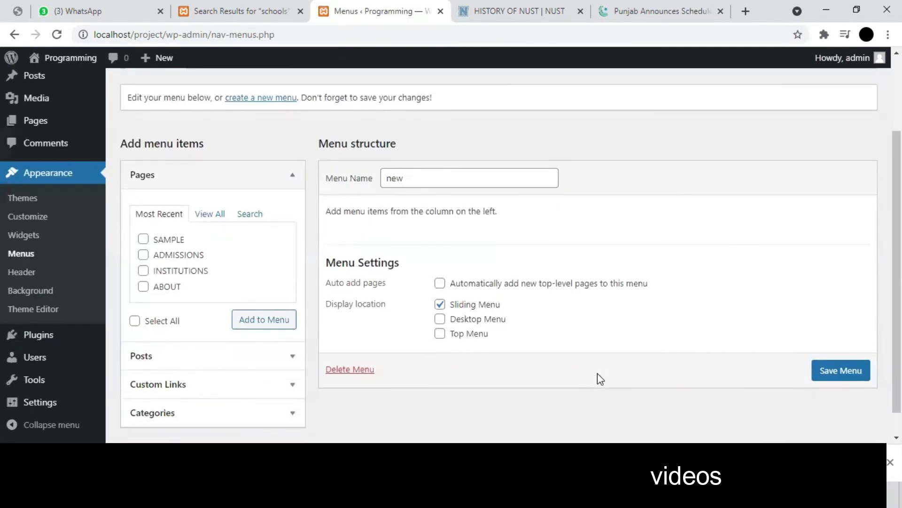
# Step: Refresh the Programming site's search results page, check the links in its navigation bar, and return to the menu editor
pyautogui.click(235, 11)
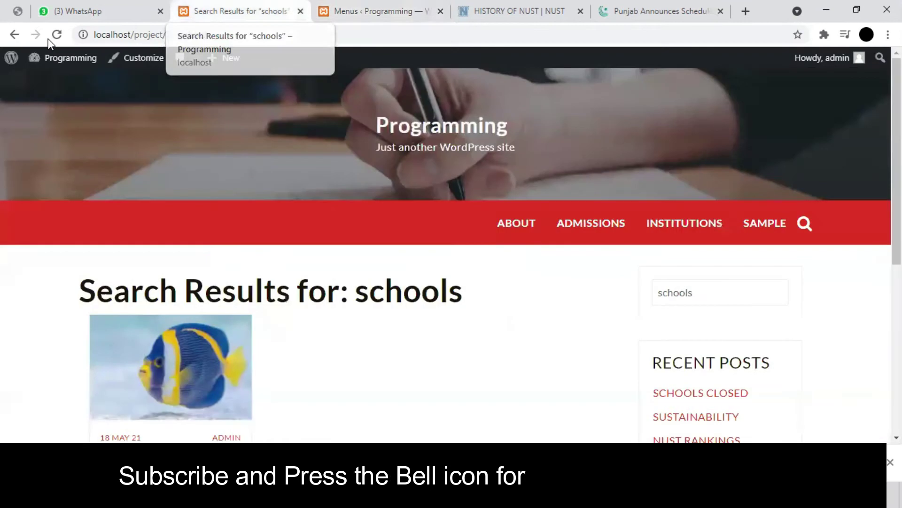
pyautogui.press('F5')
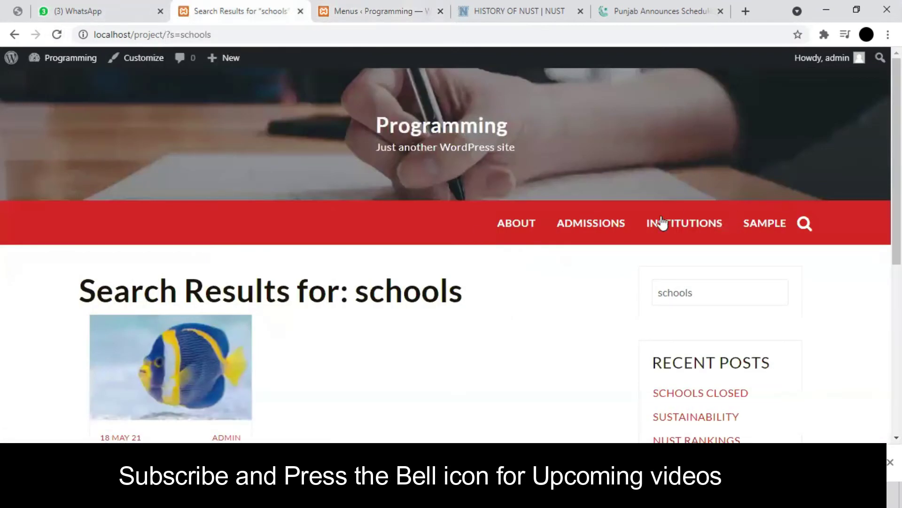
pyautogui.click(374, 10)
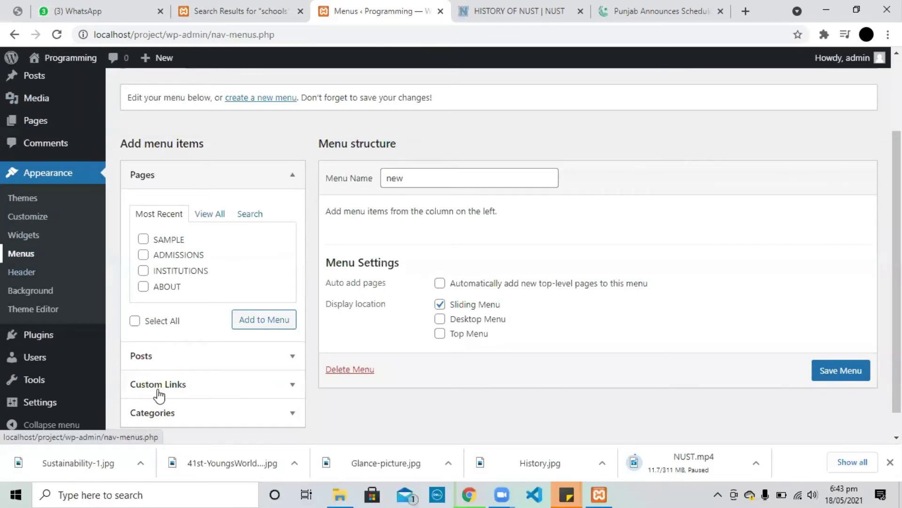
# Step: Add the Tech and Telecom, Business and Education categories to the menu named "new"
pyautogui.scroll(-1, 157, 396)
pyautogui.click(155, 387)
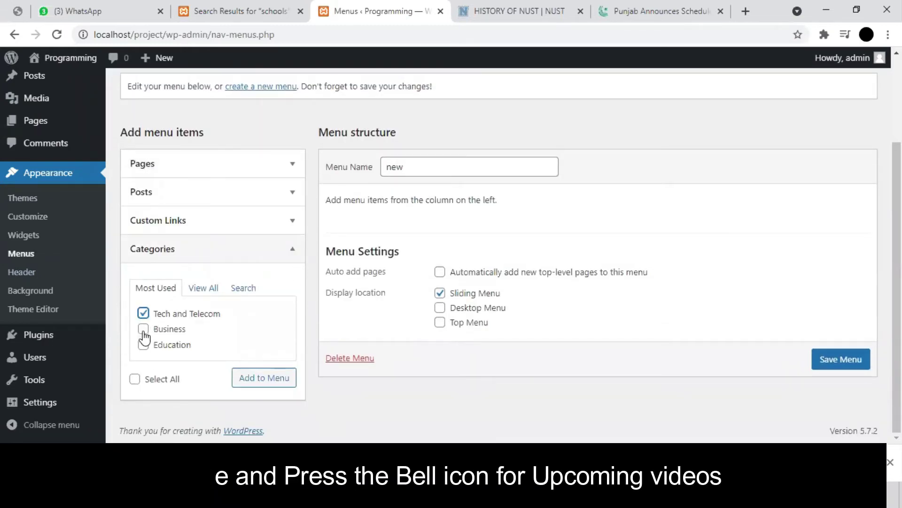
pyautogui.click(143, 329)
pyautogui.click(143, 344)
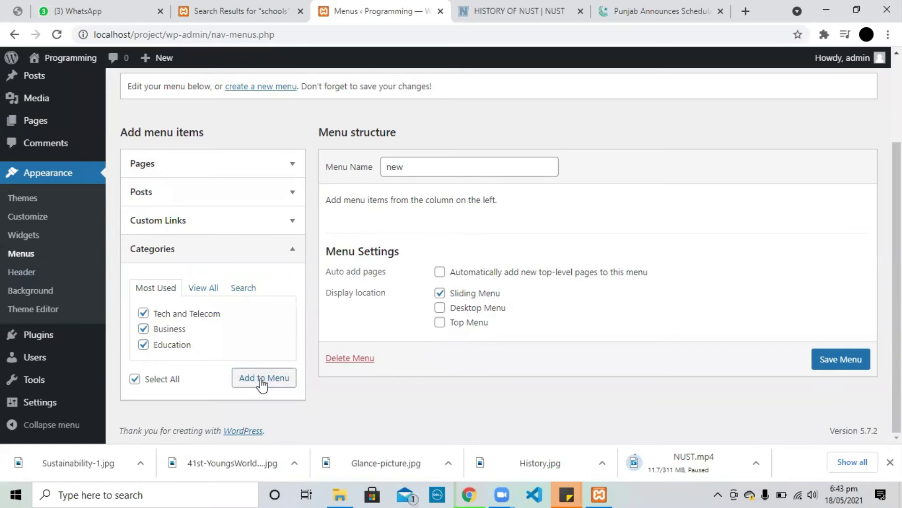
pyautogui.click(262, 382)
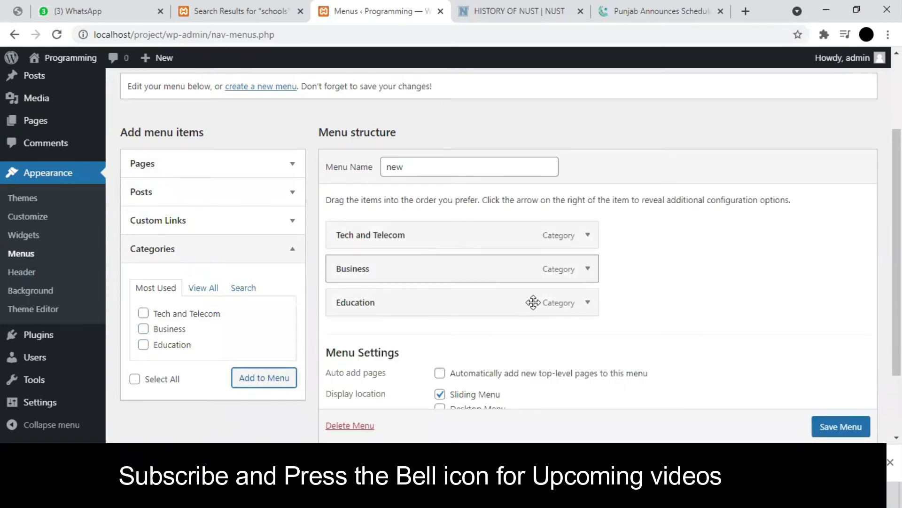
# Step: Assign the menu to the Desktop Menu and Top Menu locations as well, and save the menu
pyautogui.scroll(-1, 608, 193)
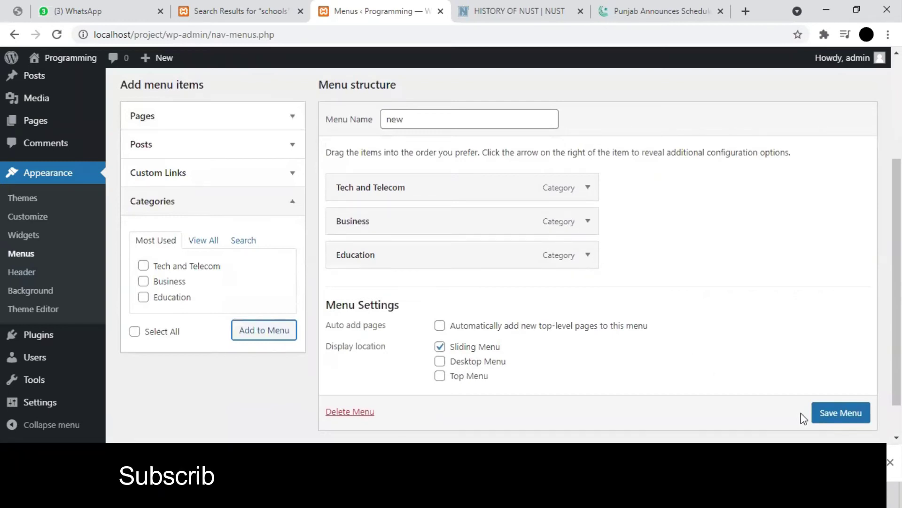
pyautogui.click(440, 361)
pyautogui.click(440, 376)
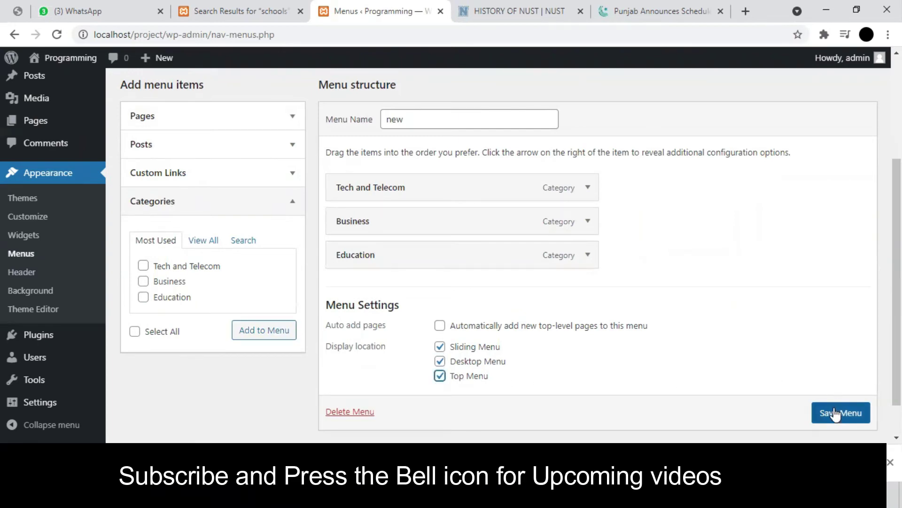
pyautogui.scroll(-1, 836, 404)
pyautogui.click(838, 387)
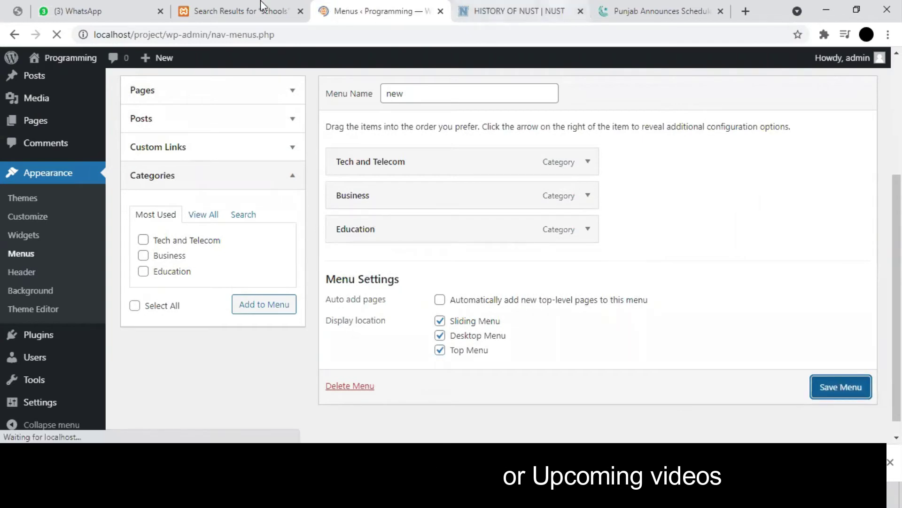
# Step: Open the Business and Tech and Telecom category pages from the Programming site's navigation bar and review the posts in each
pyautogui.click(183, 14)
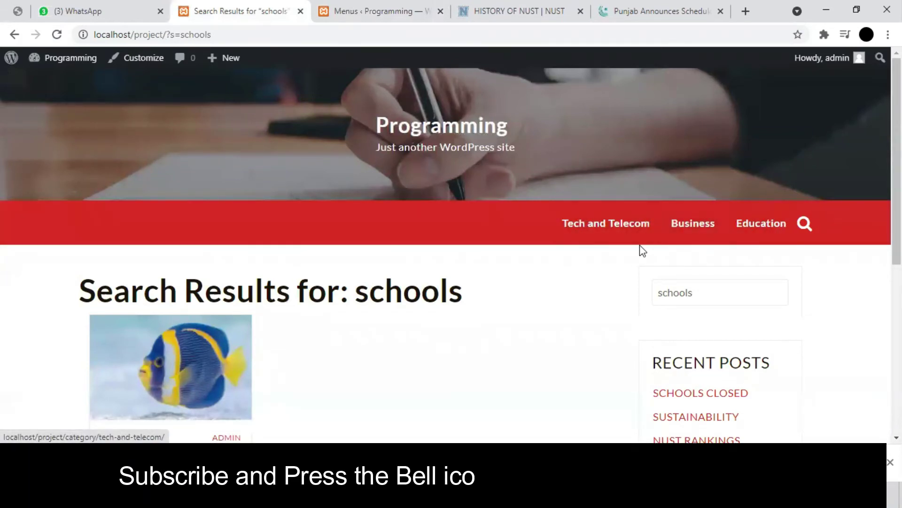
pyautogui.scroll(-2, 670, 160)
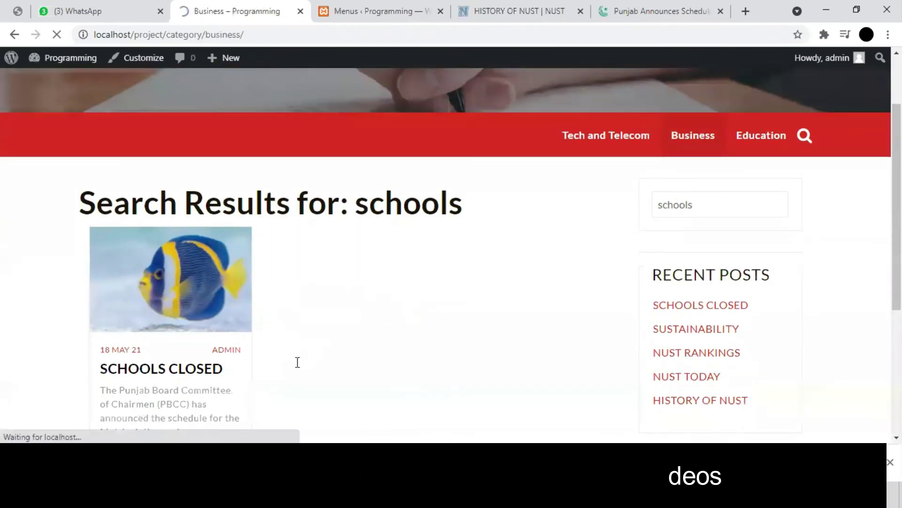
pyautogui.scroll(-1, 281, 371)
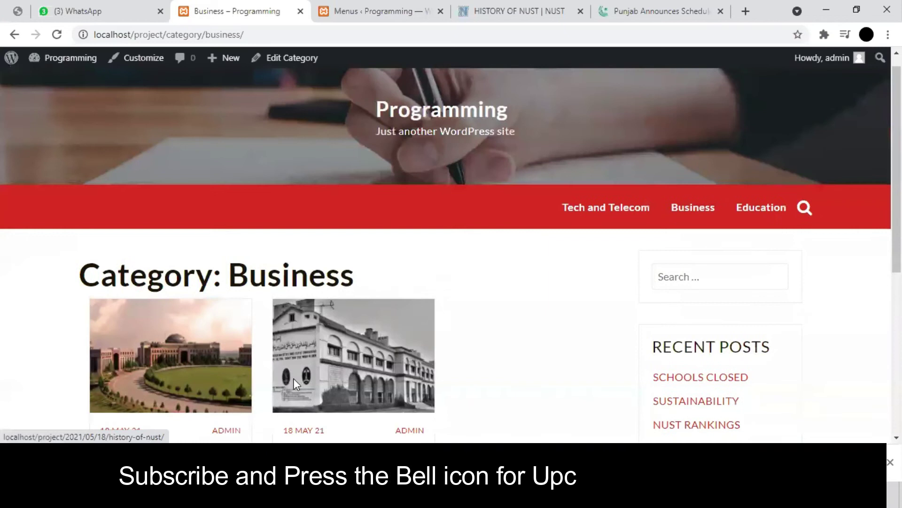
pyautogui.scroll(-3, 293, 378)
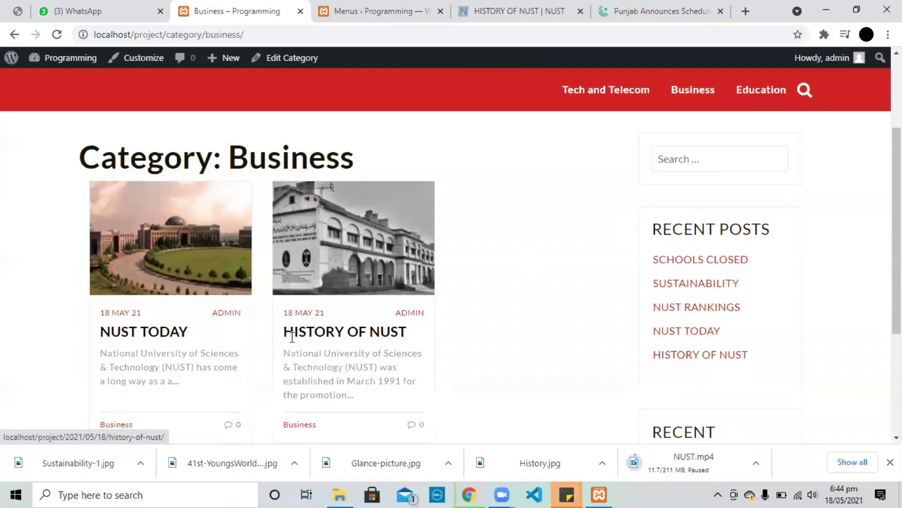
pyautogui.scroll(-1, 141, 399)
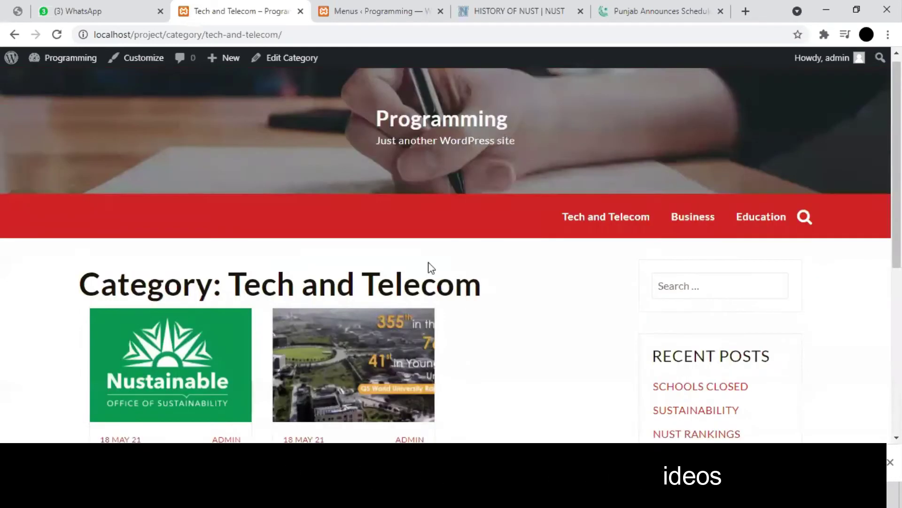
pyautogui.scroll(4, 426, 264)
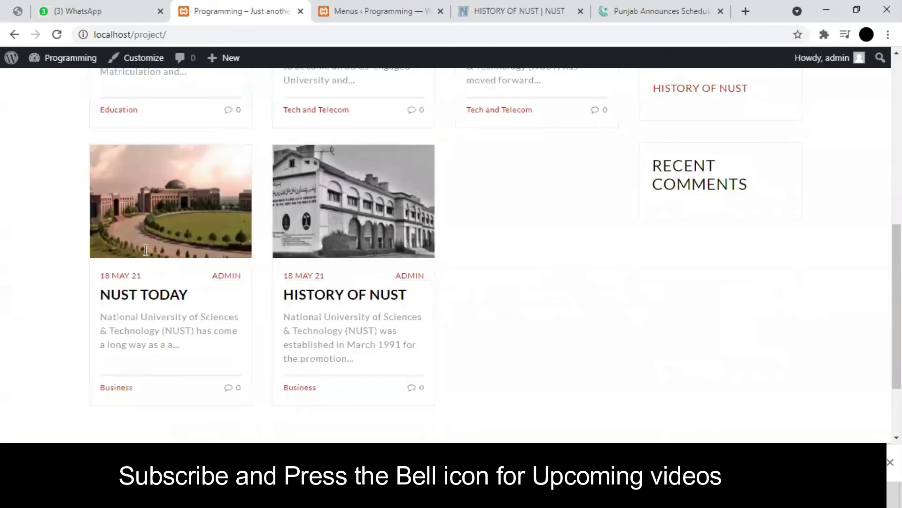
# Step: Review the category labels beneath the posts on the Programming site's home page
pyautogui.scroll(5, 159, 263)
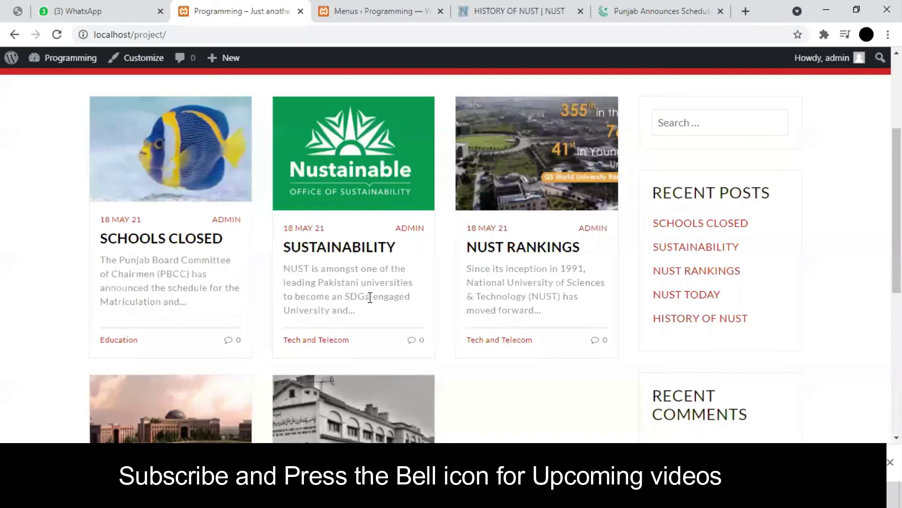
pyautogui.scroll(-2, 371, 303)
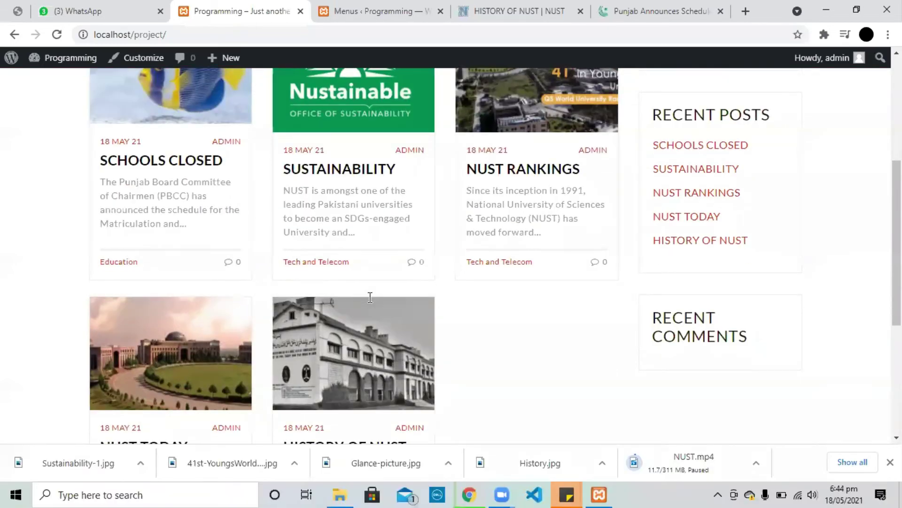
pyautogui.scroll(2, 396, 356)
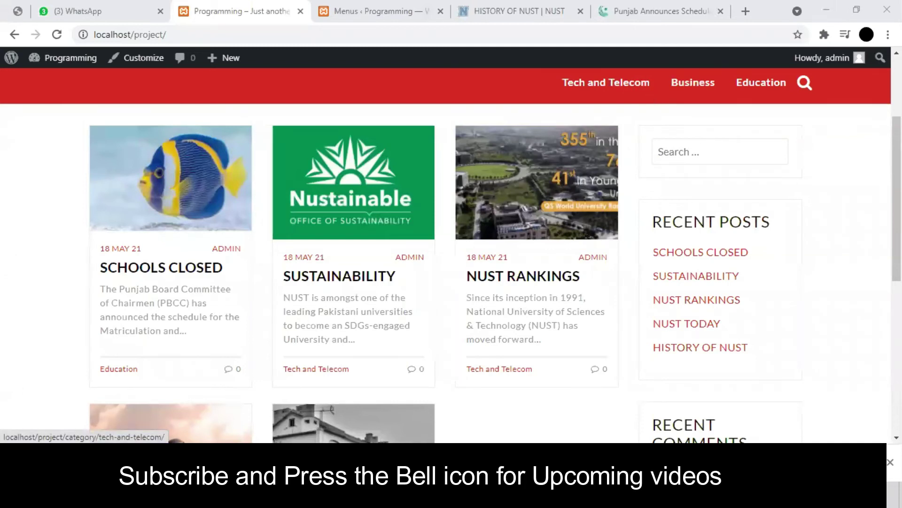
pyautogui.scroll(3, 611, 85)
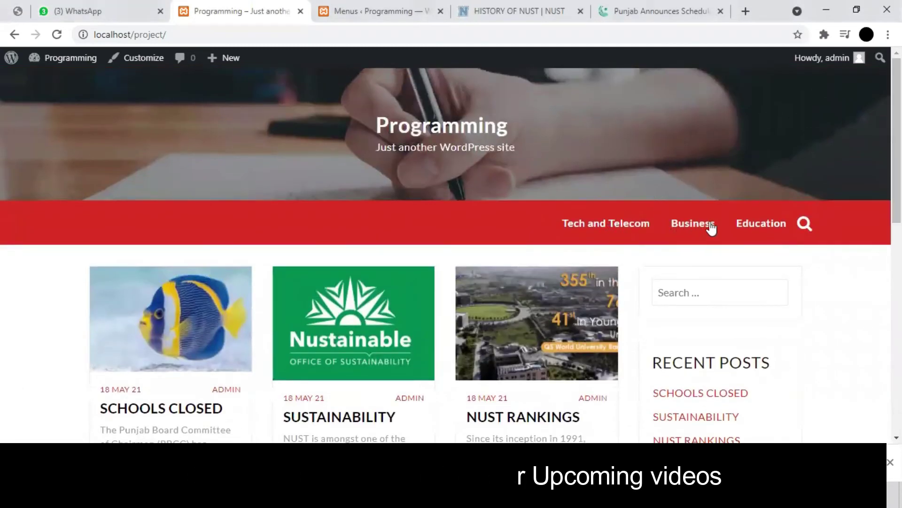
# Step: Open the Education category page from the navigation bar and check the posts filed under it
pyautogui.click(760, 229)
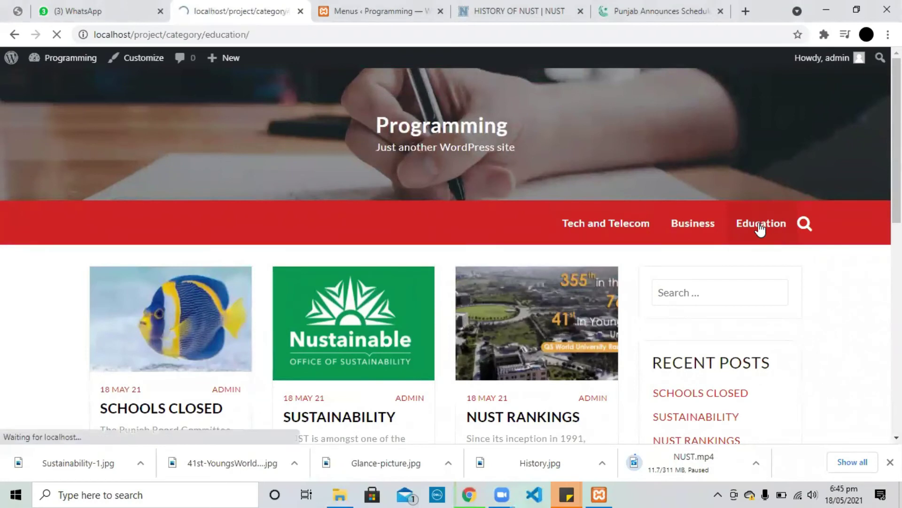
pyautogui.scroll(-3, 89, 311)
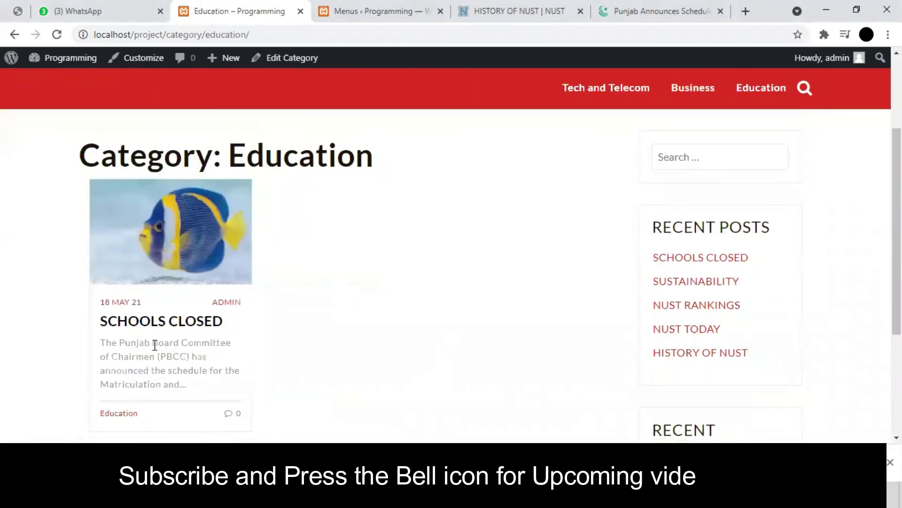
pyautogui.scroll(-1, 136, 394)
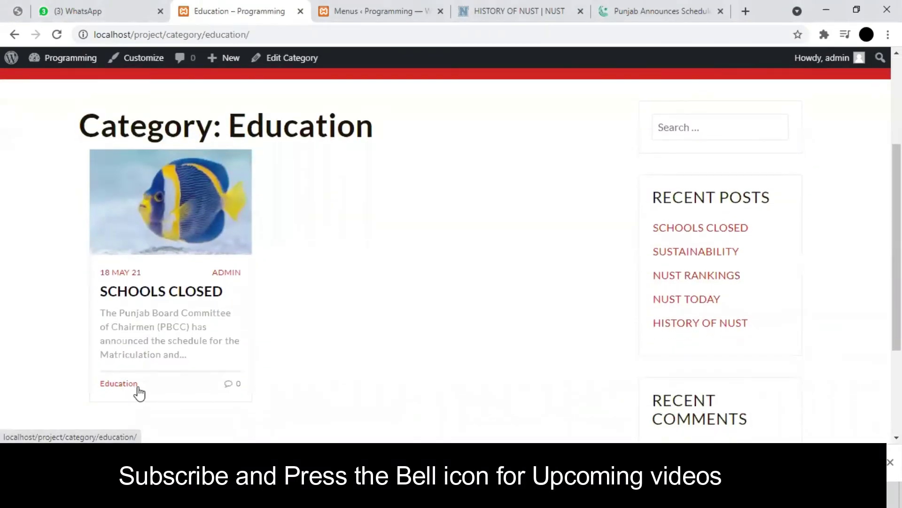
pyautogui.scroll(4, 274, 306)
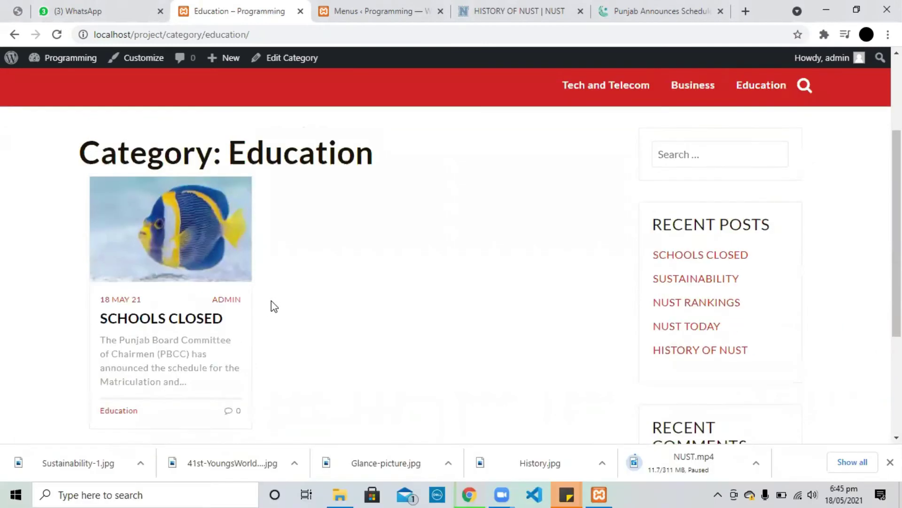
# Step: Open the Tech and Telecom category page from the navigation bar and look over its posts
pyautogui.click(622, 222)
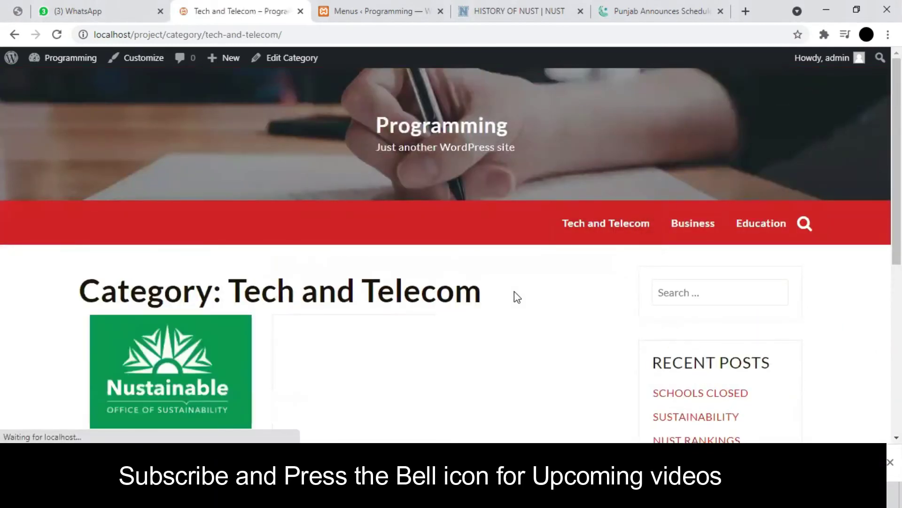
pyautogui.scroll(-3, 514, 291)
pyautogui.scroll(3, 697, 238)
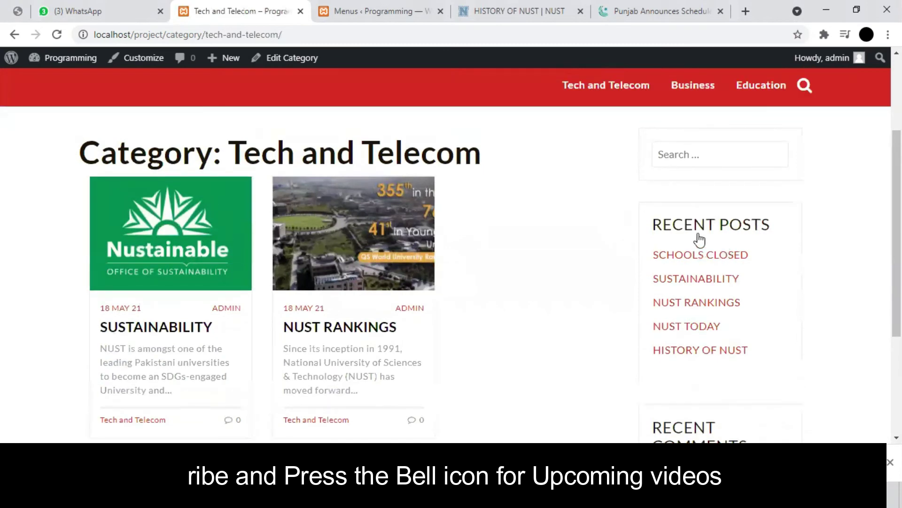
# Step: Open the Business category page from the navigation bar and examine the posts it lists
pyautogui.click(689, 225)
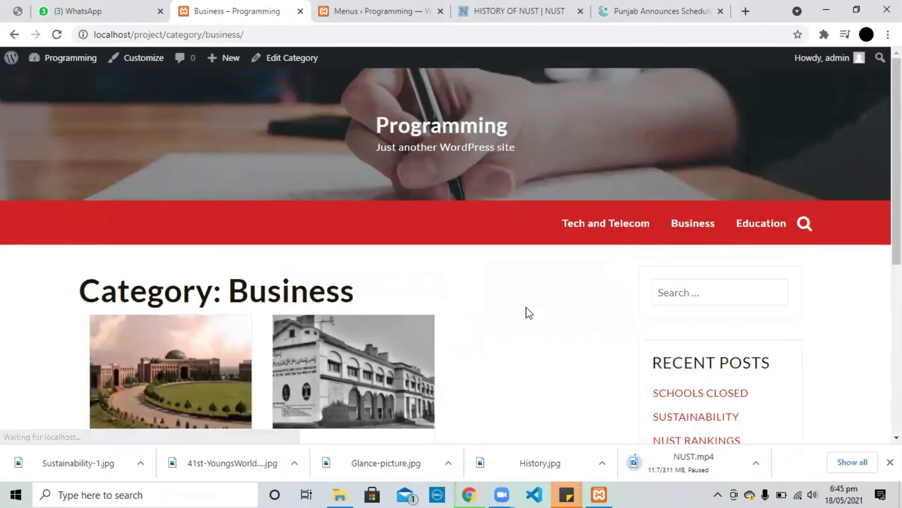
pyautogui.scroll(-4, 528, 312)
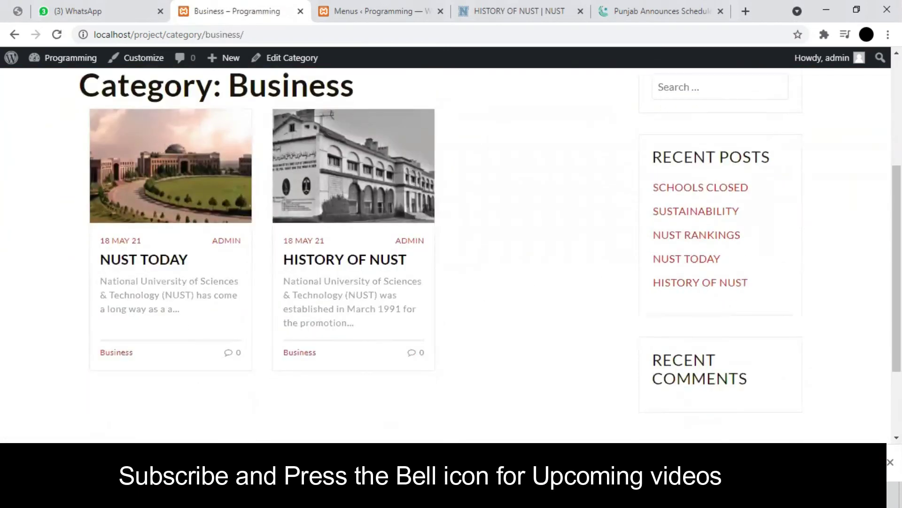
pyautogui.scroll(2, 590, 227)
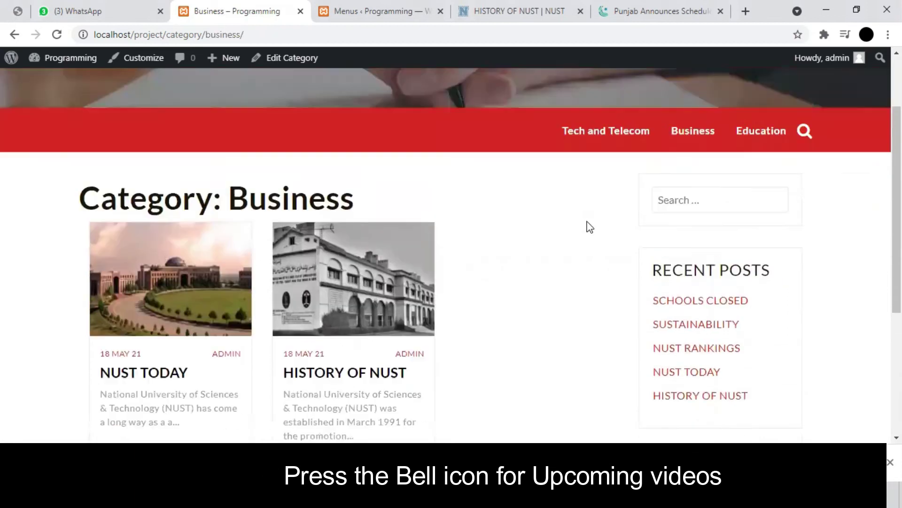
pyautogui.scroll(-5, 590, 227)
pyautogui.scroll(7, 589, 227)
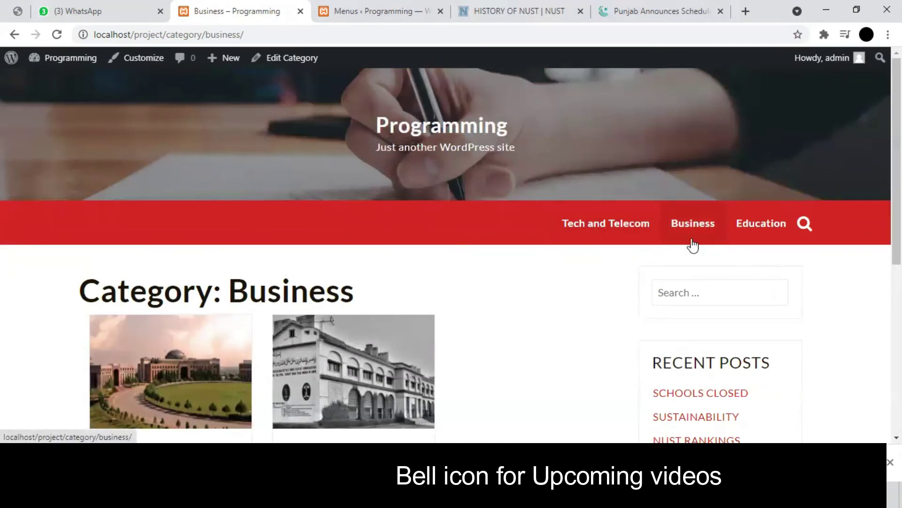
# Step: Add the SAMPLE, ADMISSIONS, INSTITUTIONS and ABOUT pages to the menu named "new" and save the menu
pyautogui.click(372, 10)
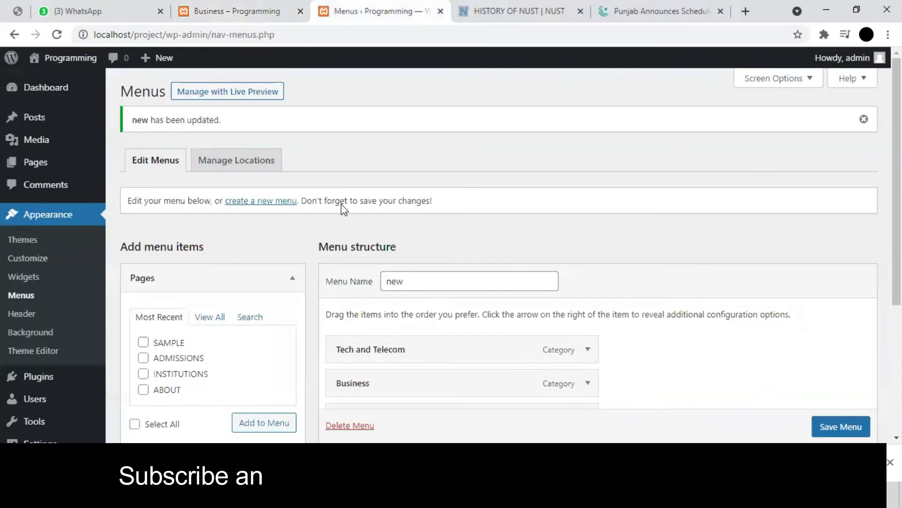
pyautogui.scroll(-3, 234, 228)
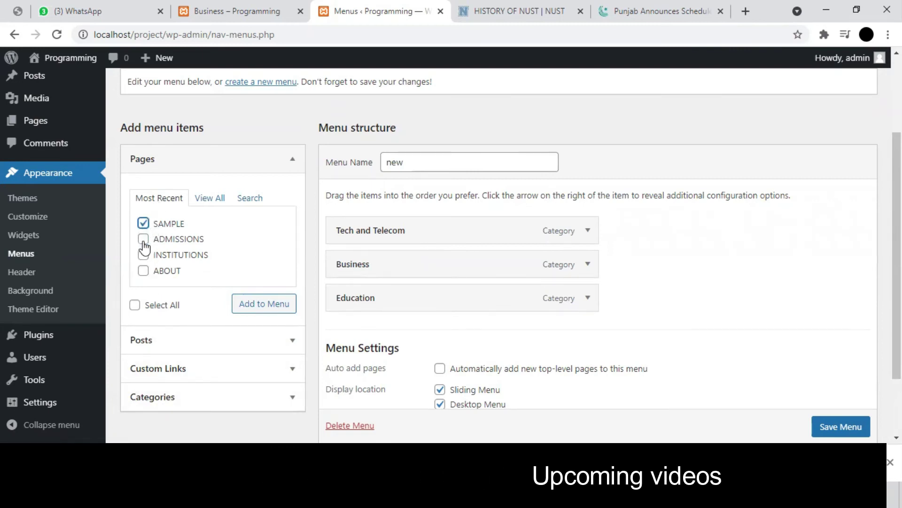
pyautogui.click(144, 240)
pyautogui.click(143, 255)
pyautogui.click(143, 271)
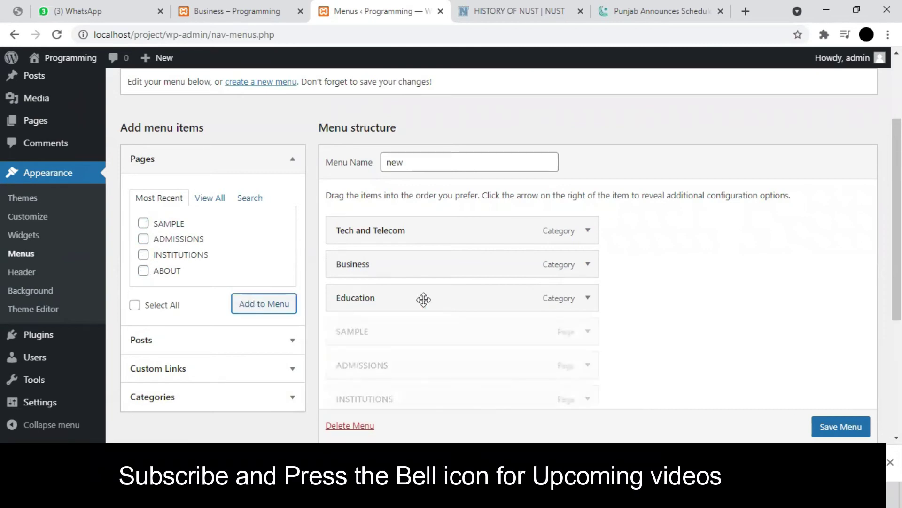
pyautogui.scroll(-2, 454, 314)
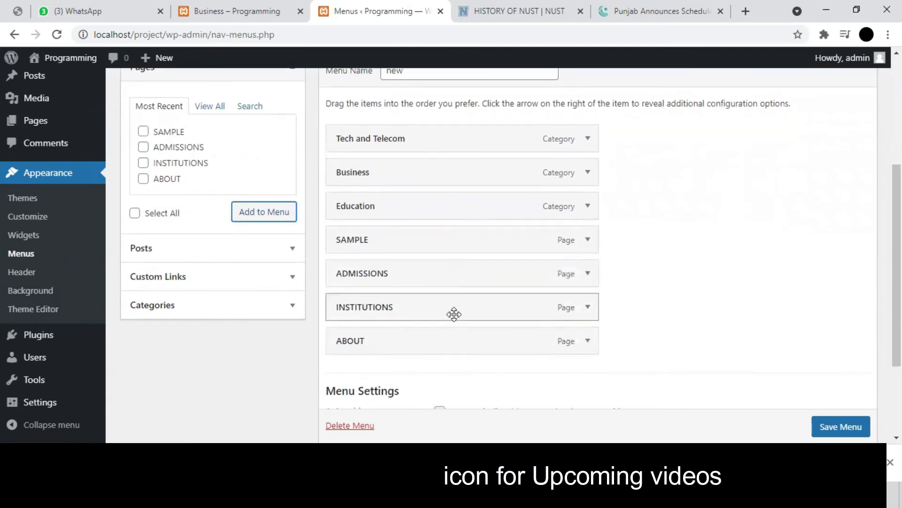
pyautogui.scroll(-1, 842, 425)
pyautogui.click(841, 426)
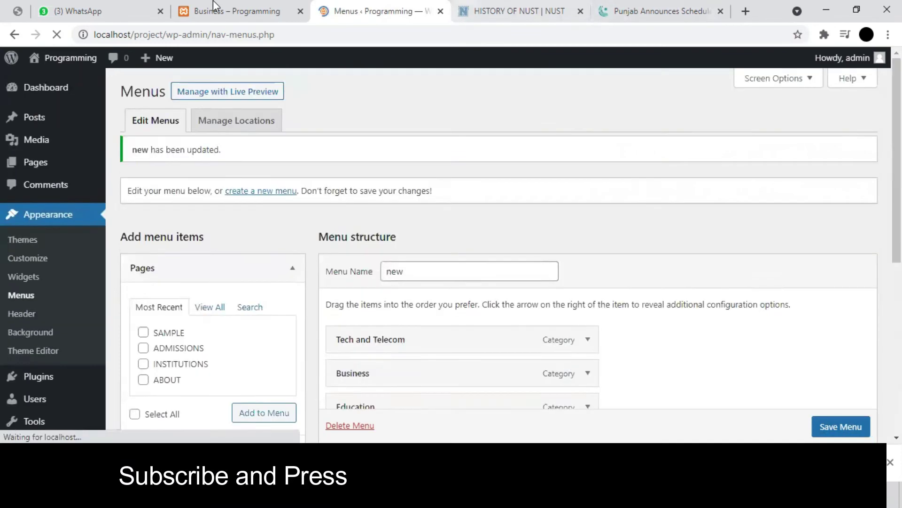
# Step: Refresh the site's Business category page, then compare the ADMISSIONS page with the Tech and Telecom category page through the navigation bar
pyautogui.click(230, 11)
pyautogui.click(56, 35)
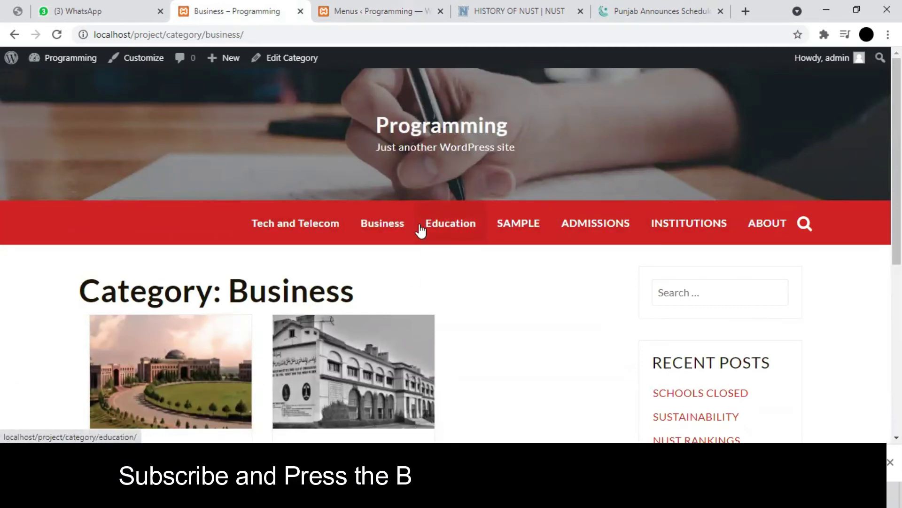
pyautogui.click(596, 229)
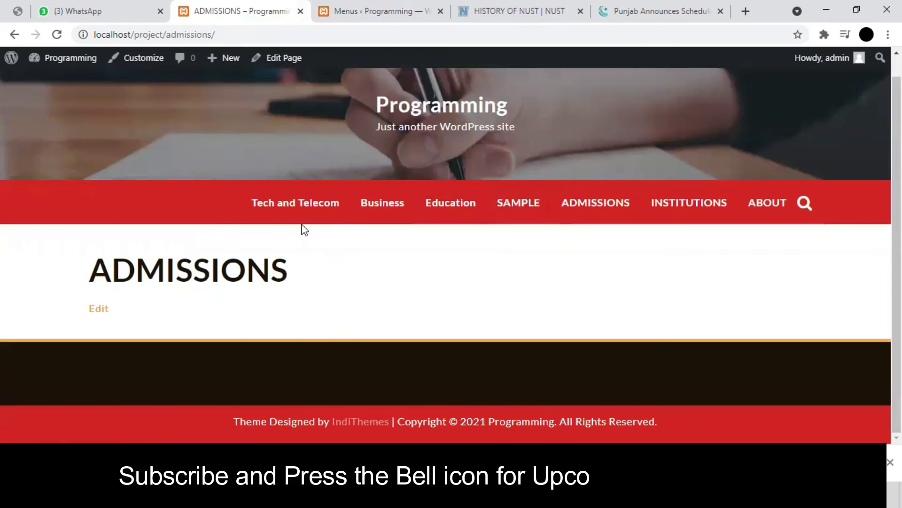
pyautogui.click(323, 204)
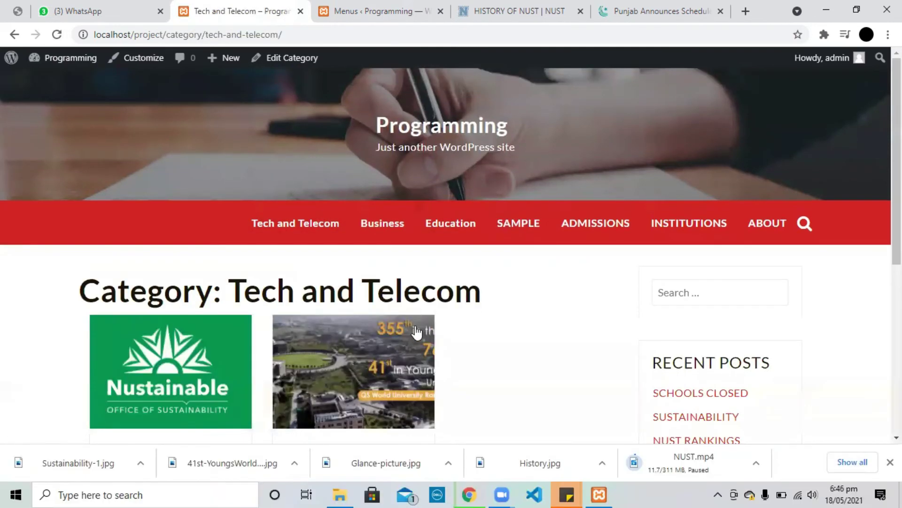
pyautogui.scroll(-3, 417, 333)
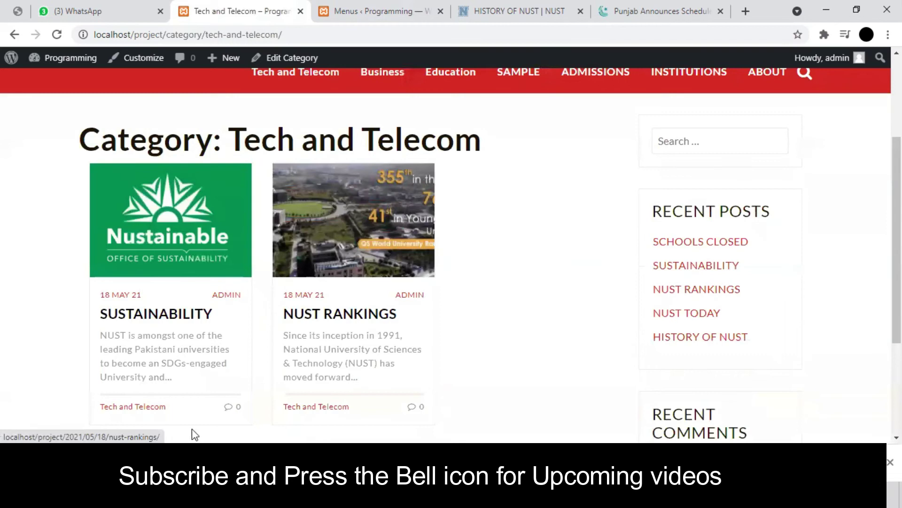
pyautogui.scroll(3, 438, 230)
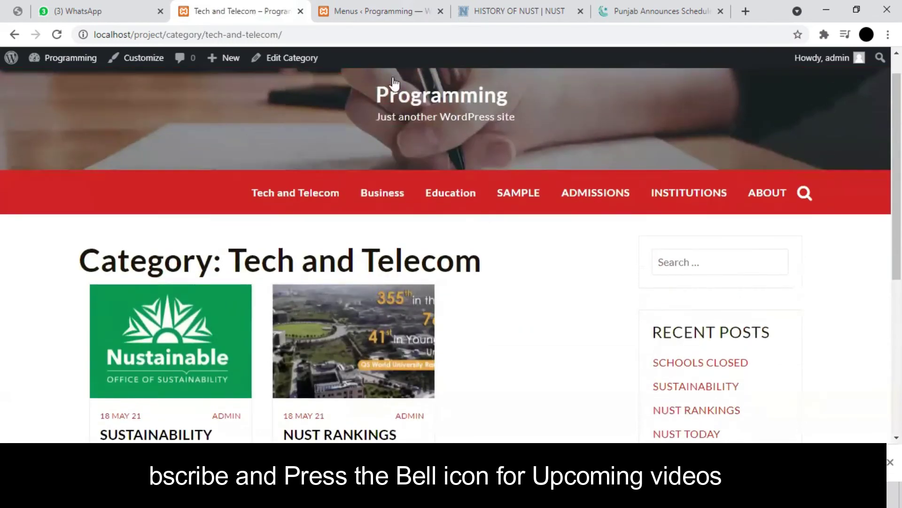
# Step: Reorder the menu as ADMISSIONS, INSTITUTIONS, ABOUT, Tech and Telecom, Business, Education and SAMPLE, and save it
pyautogui.click(392, 7)
pyautogui.scroll(-5, 328, 231)
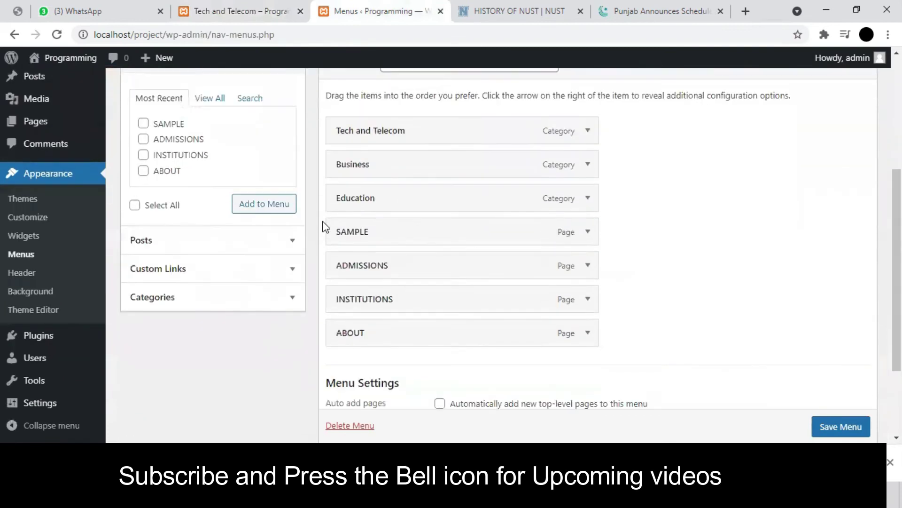
pyautogui.moveTo(388, 337); pyautogui.dragTo(388, 136)
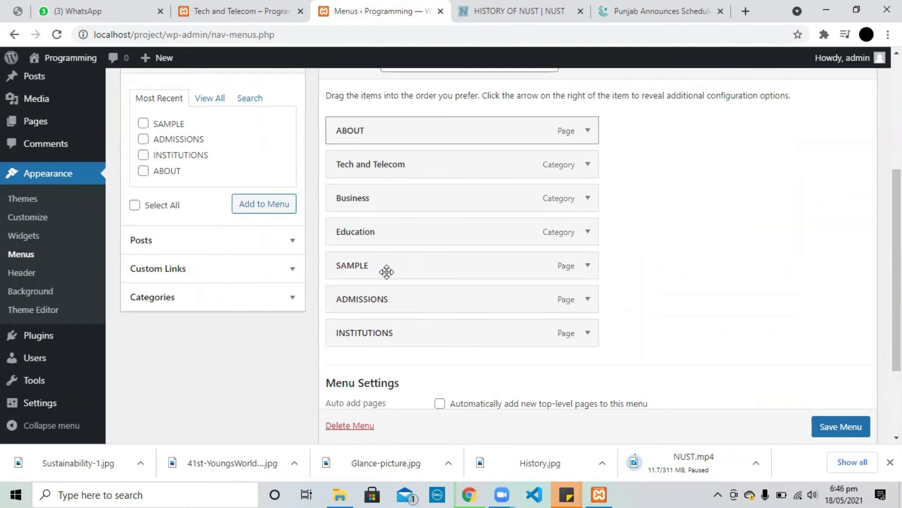
pyautogui.moveTo(383, 301); pyautogui.dragTo(376, 141)
pyautogui.moveTo(369, 331); pyautogui.dragTo(373, 165)
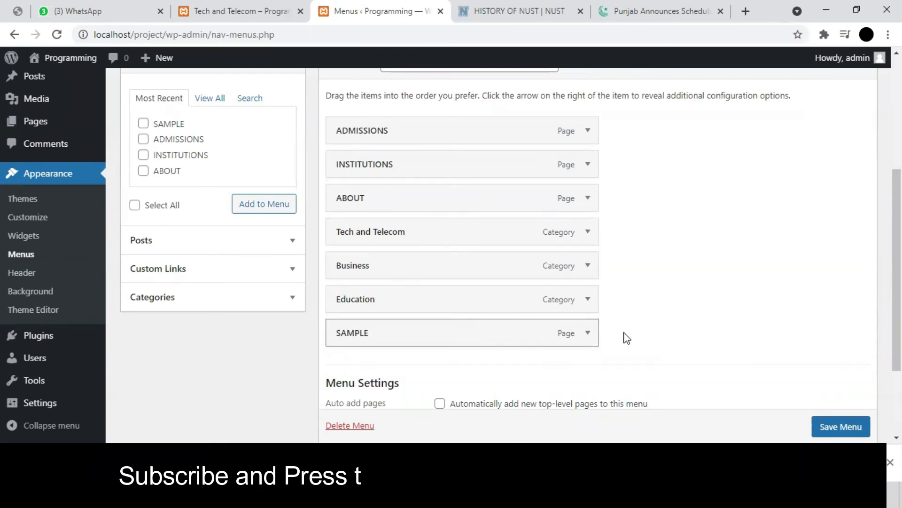
pyautogui.click(842, 425)
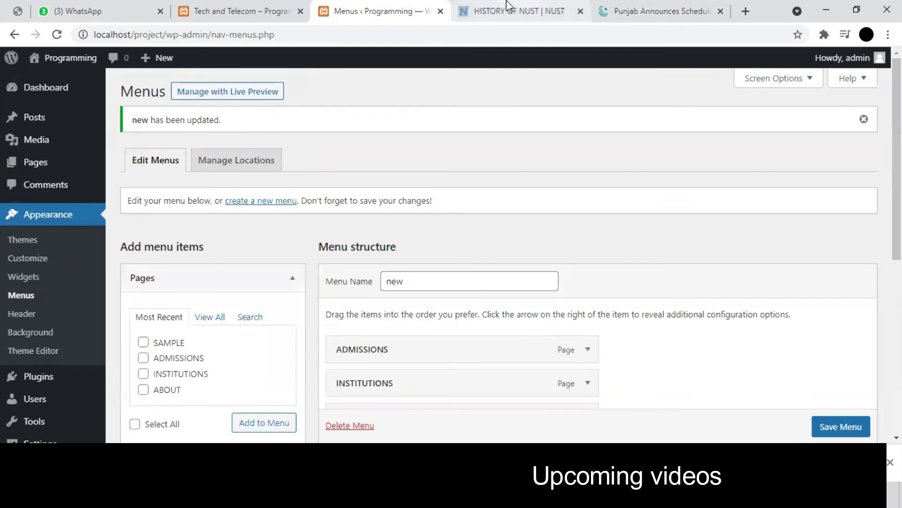
# Step: Return to the Programming site's Tech and Telecom category page, reload it and check the order of the navigation links
pyautogui.click(508, 6)
pyautogui.click(283, 8)
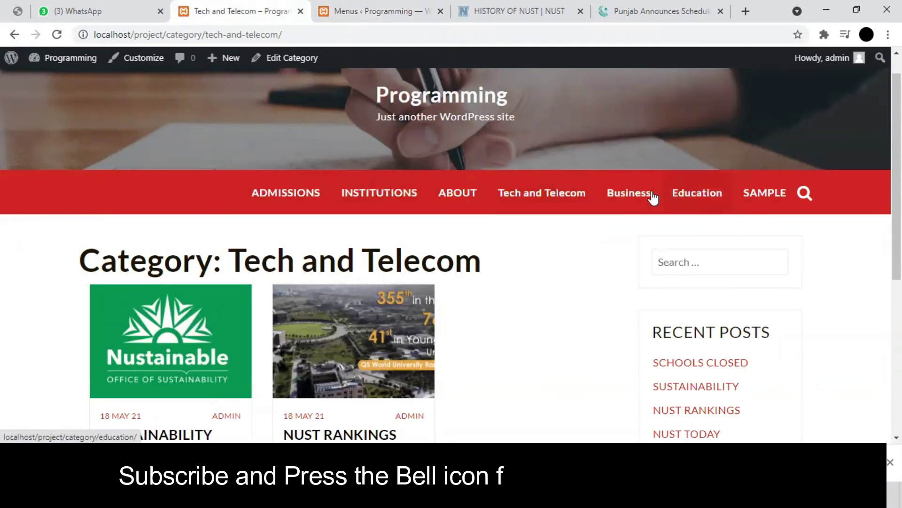
# Step: Open the site's Business category page and look over the articles listed there, from the header down to the footer
pyautogui.click(623, 195)
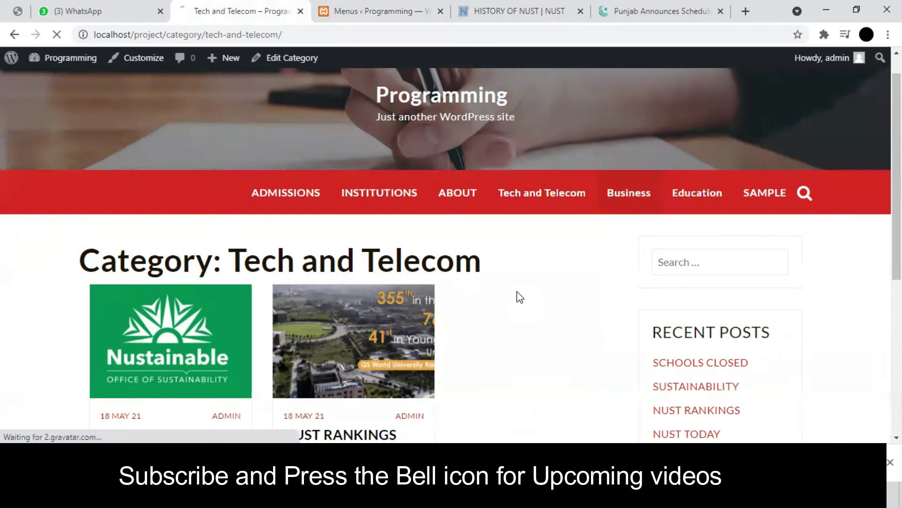
pyautogui.scroll(-3, 515, 296)
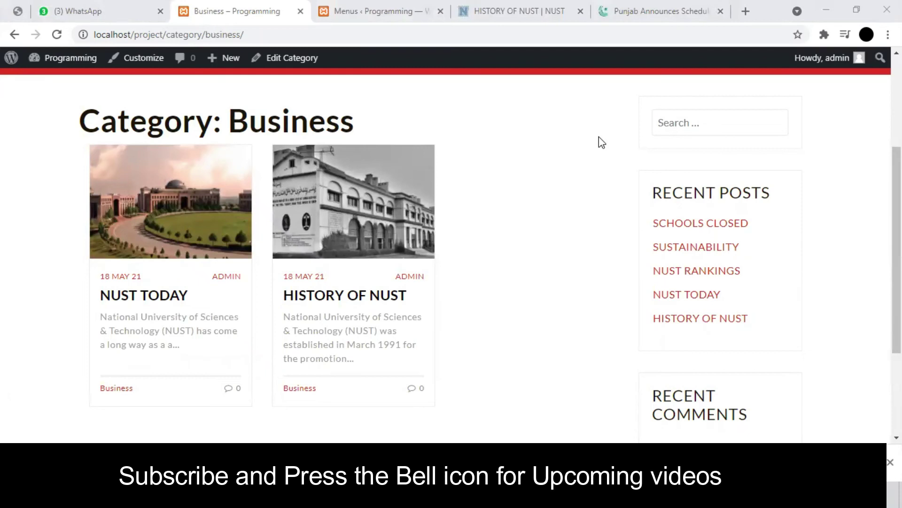
pyautogui.scroll(3, 478, 188)
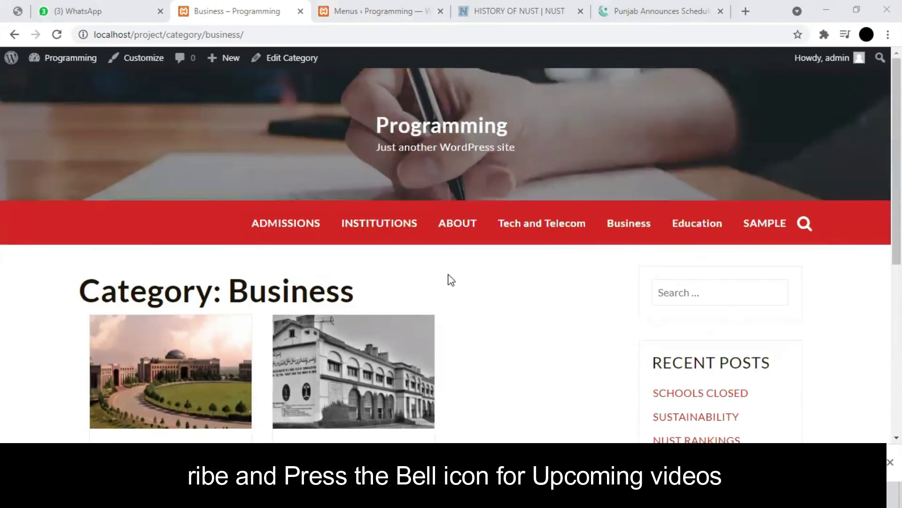
pyautogui.scroll(-4, 230, 223)
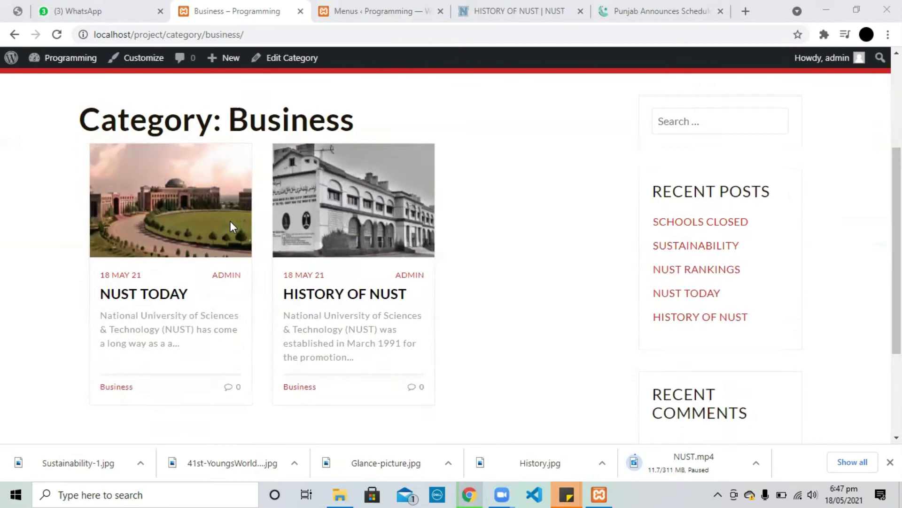
pyautogui.scroll(-3, 126, 255)
pyautogui.scroll(1, 127, 221)
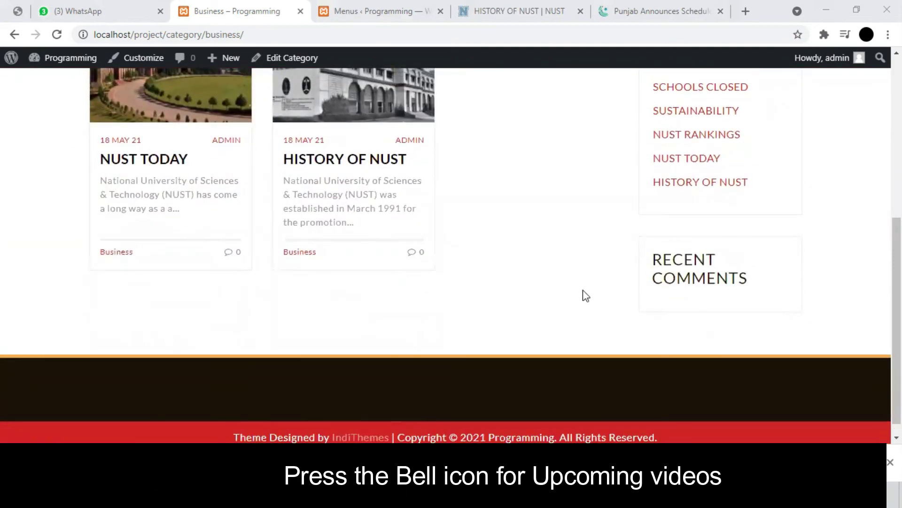
pyautogui.scroll(-1, 585, 293)
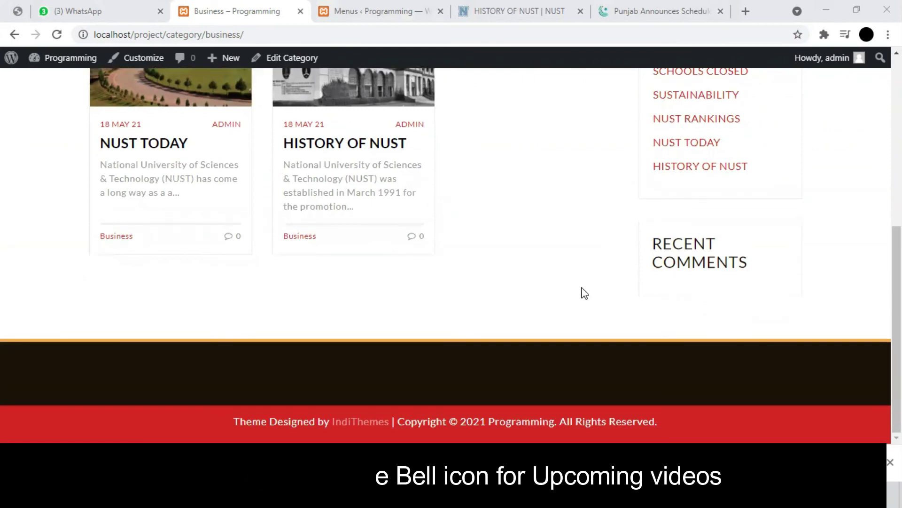
pyautogui.scroll(1, 585, 292)
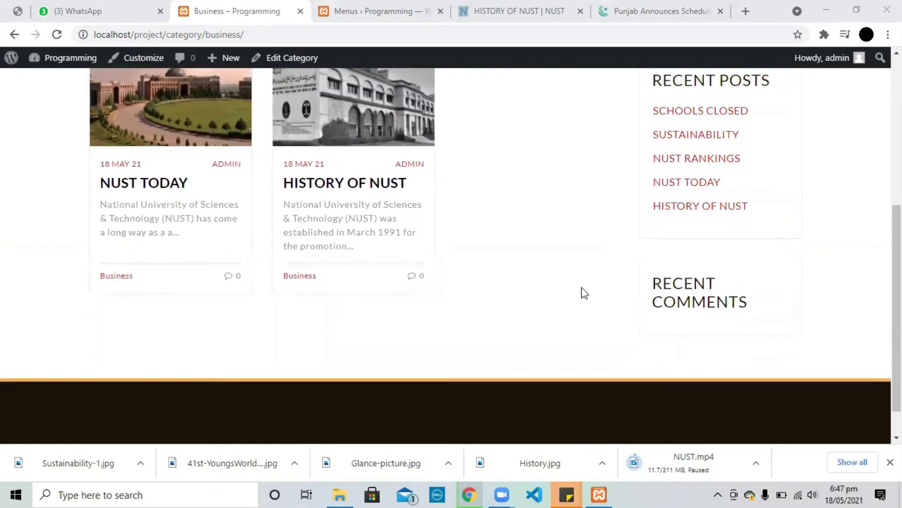
pyautogui.scroll(1, 585, 293)
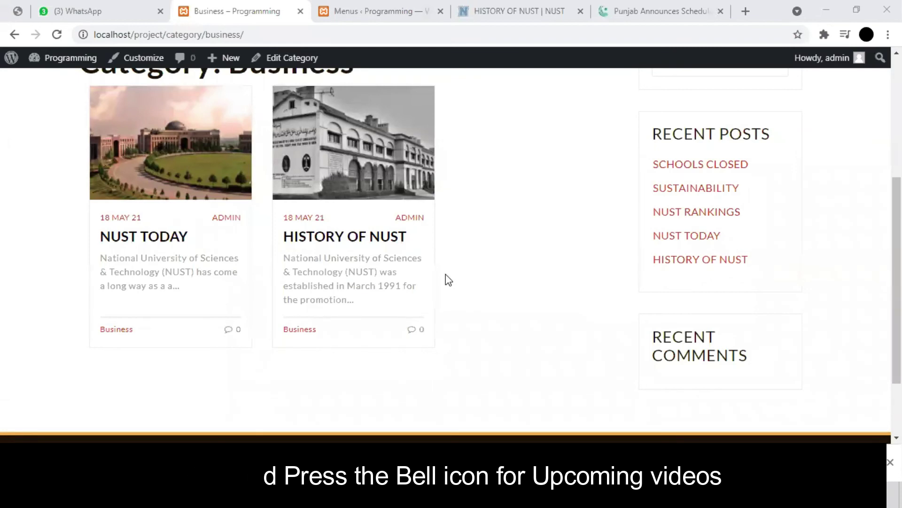
pyautogui.scroll(2, 459, 270)
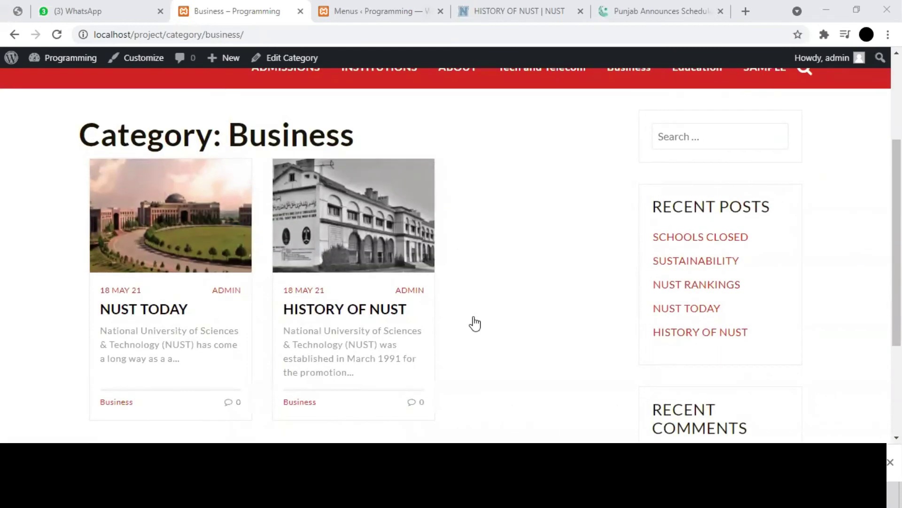
pyautogui.scroll(1, 475, 324)
pyautogui.rightClick(473, 325)
pyautogui.click(379, 340)
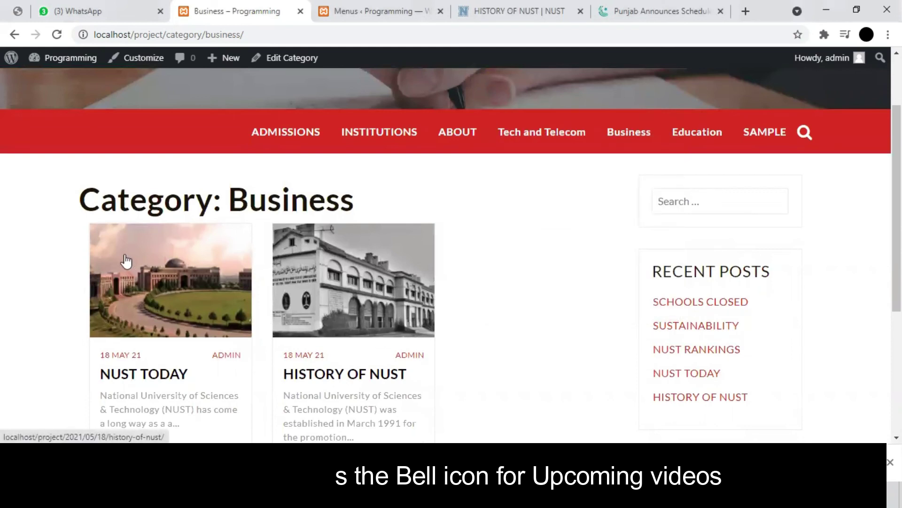
pyautogui.scroll(-2, 123, 262)
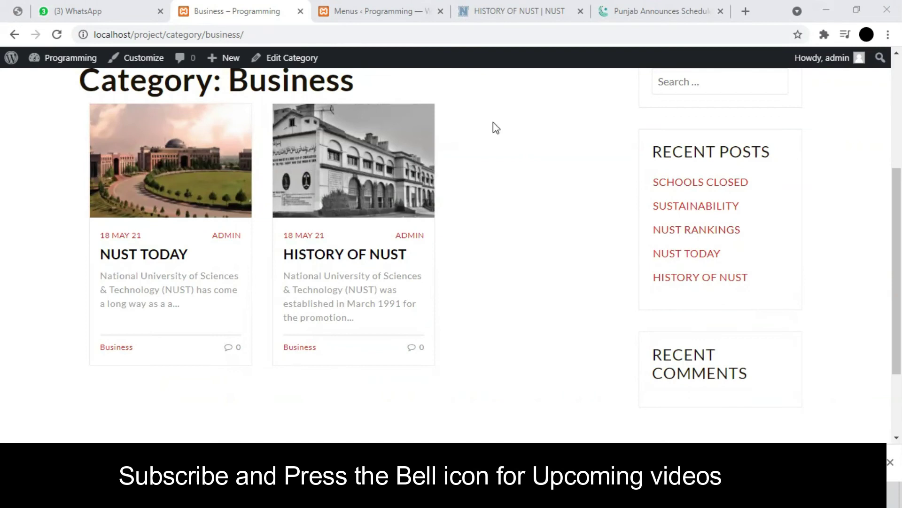
pyautogui.scroll(5, 606, 240)
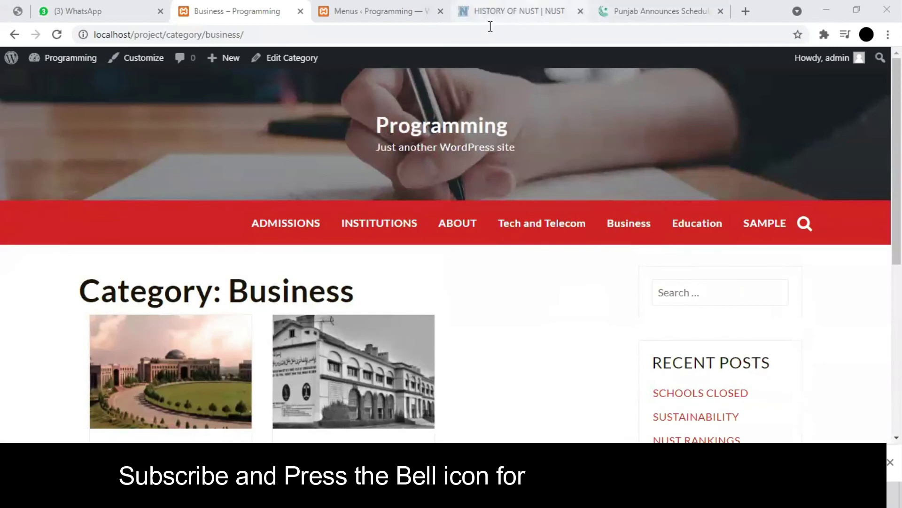
# Step: Return to the WordPress admin and add a new post category named "categories" with no parent category
pyautogui.click(537, 6)
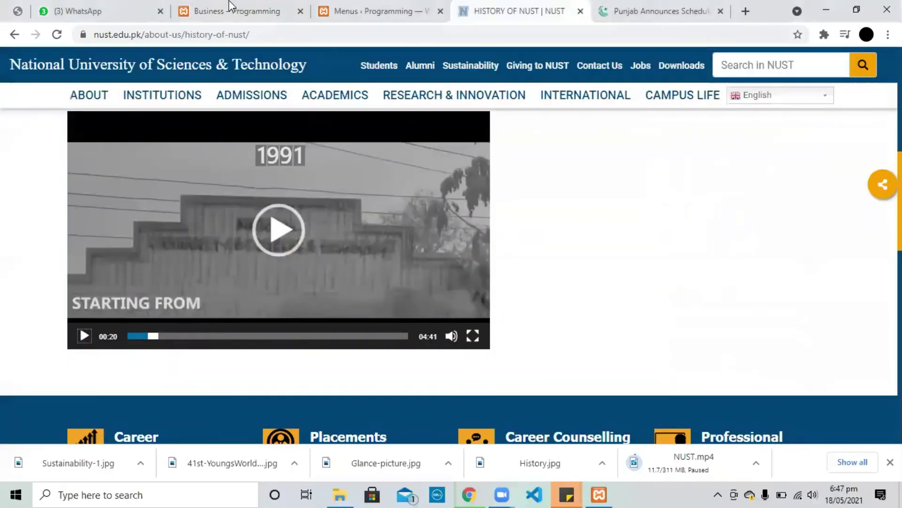
pyautogui.hotkey('ctrl', 'shift', 'Tab')
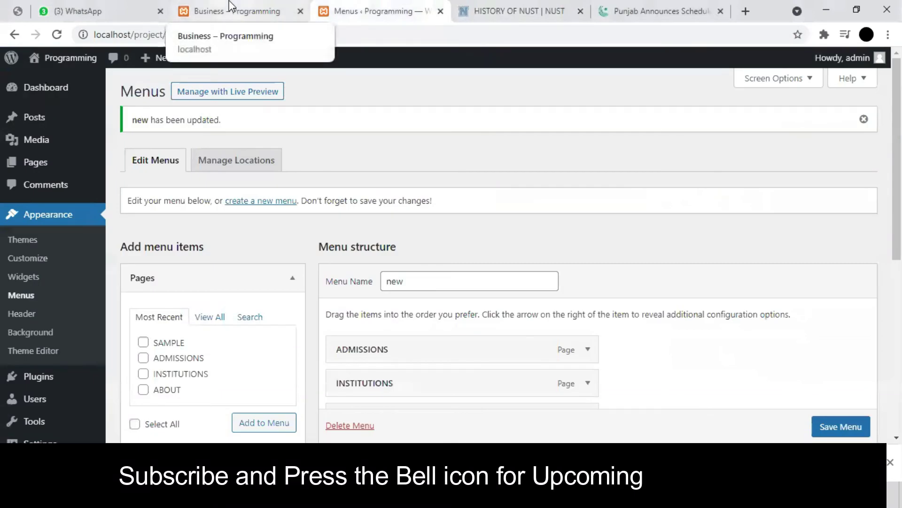
pyautogui.click(230, 6)
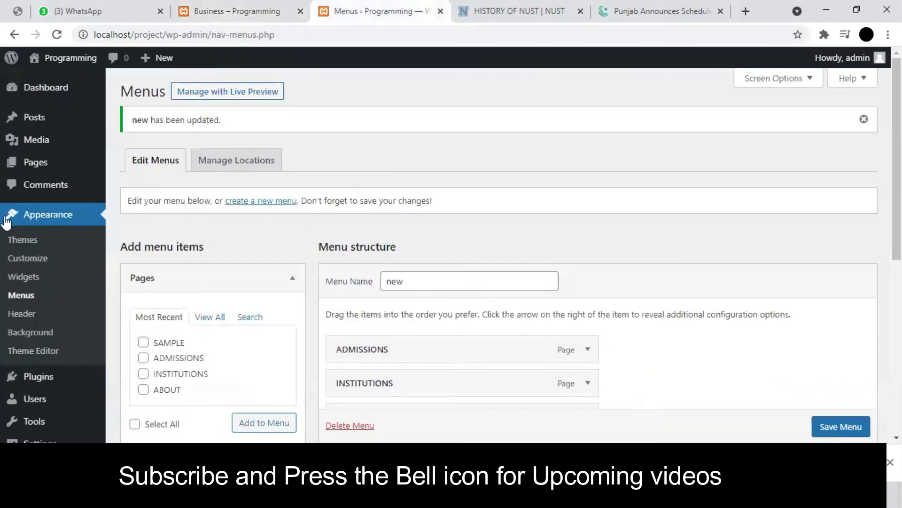
pyautogui.moveTo(80, 122)
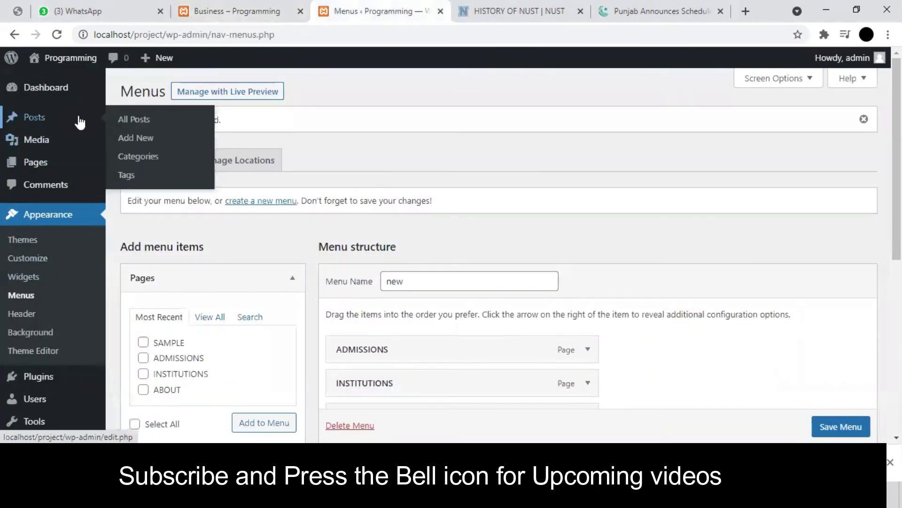
pyautogui.click(139, 158)
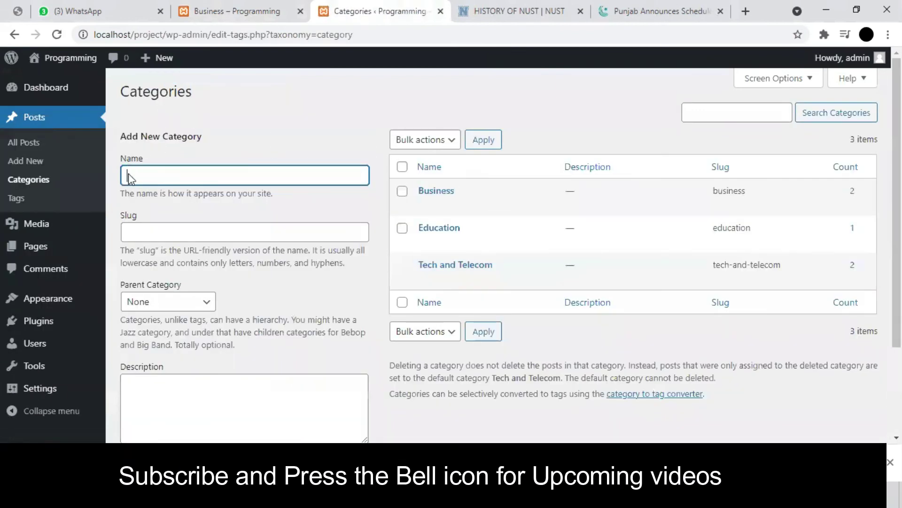
pyautogui.scroll(-1, 154, 180)
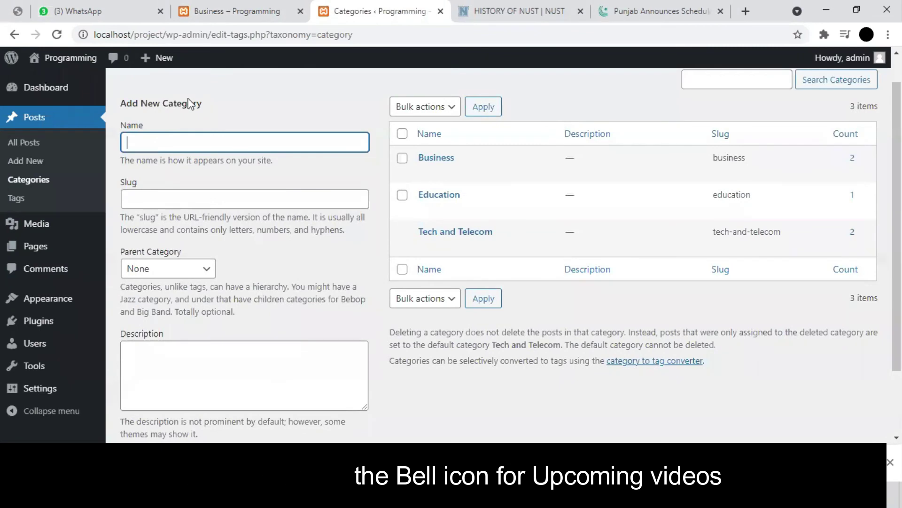
pyautogui.write('categories')
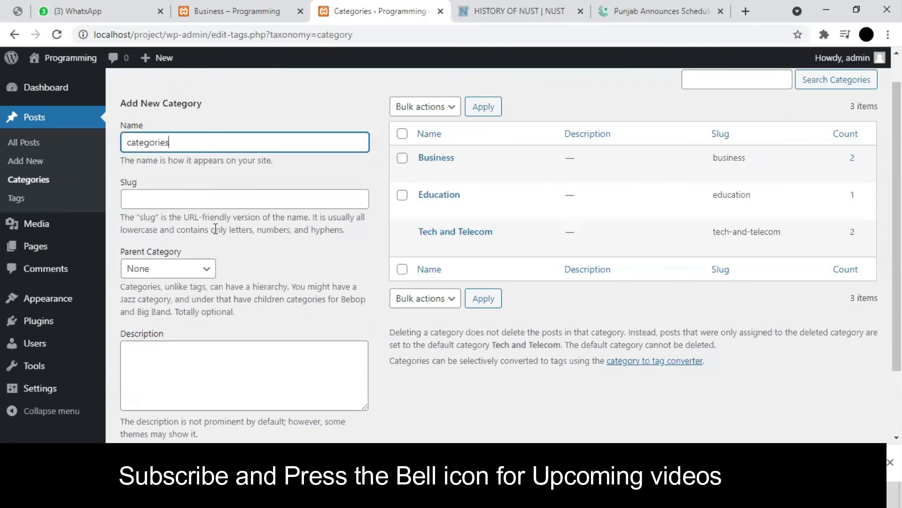
pyautogui.scroll(-2, 215, 228)
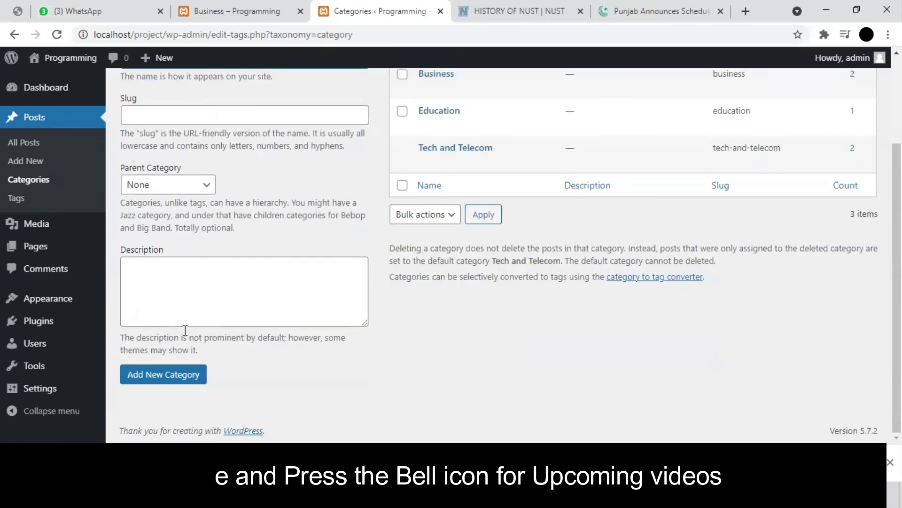
pyautogui.click(173, 383)
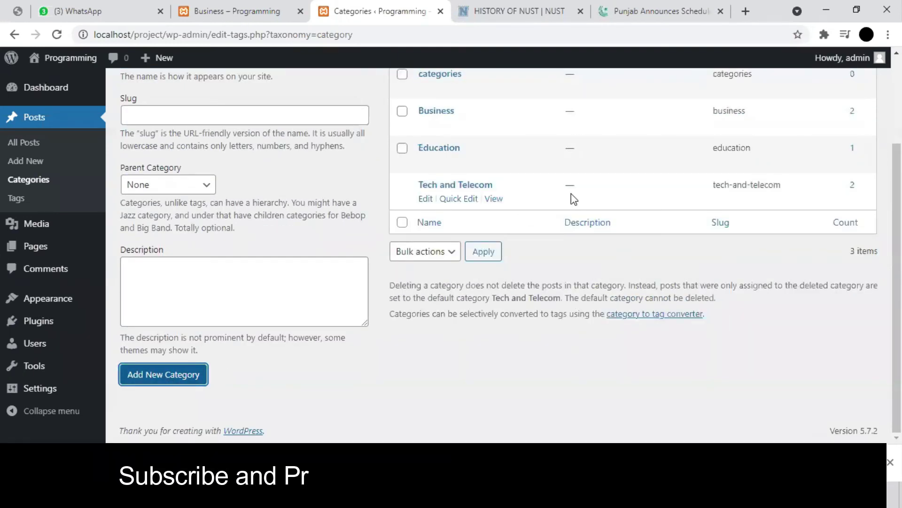
# Step: Add the "categories" category to the menu named "new", choosing it from the full list of categories
pyautogui.scroll(3, 569, 193)
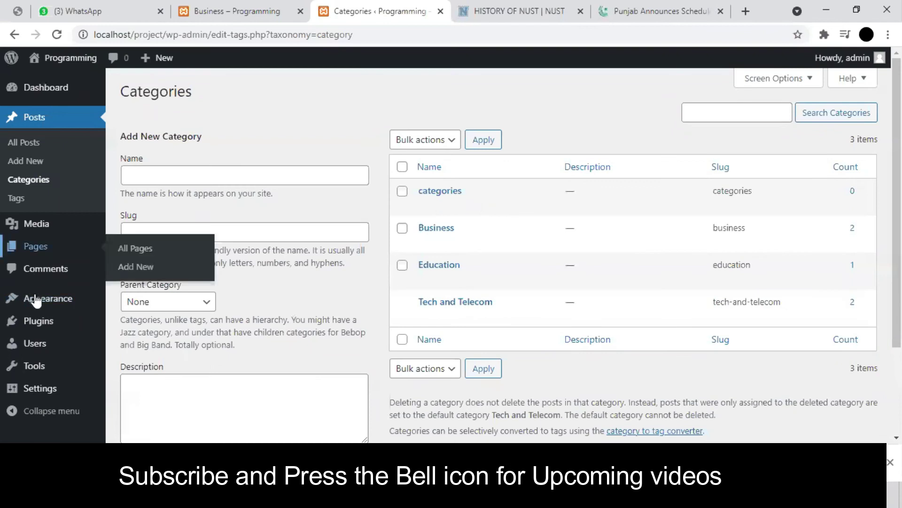
pyautogui.moveTo(48, 298)
pyautogui.click(136, 349)
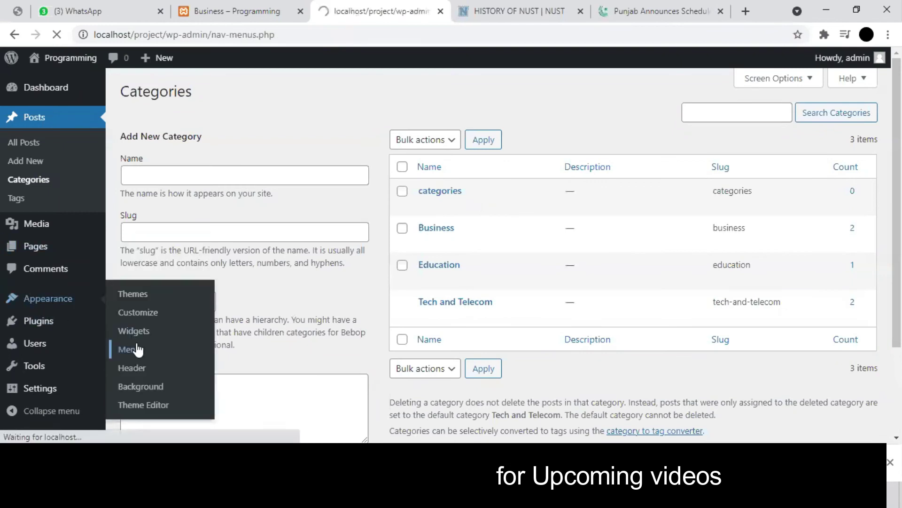
pyautogui.scroll(-4, 417, 276)
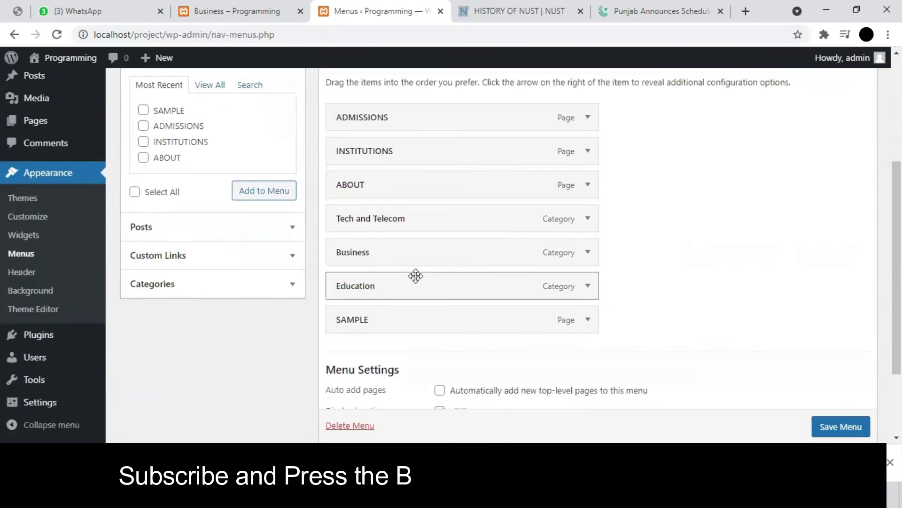
pyautogui.click(147, 279)
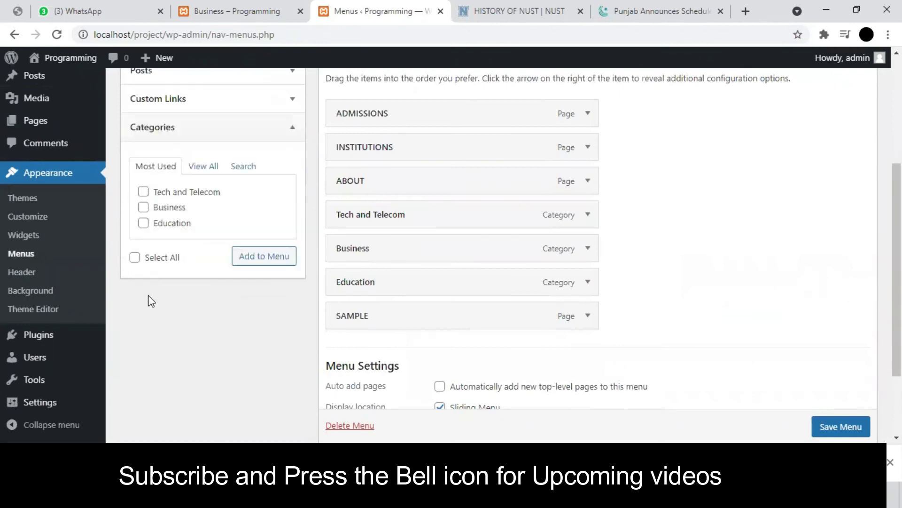
pyautogui.click(203, 170)
pyautogui.click(144, 207)
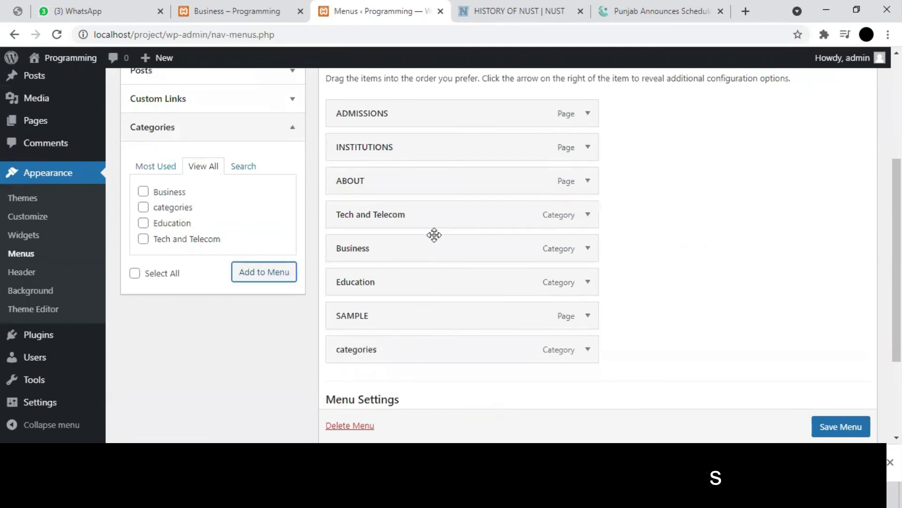
# Step: Nest Tech and Telecom, Business and Education as sub items under the "categories" menu item and save the menu
pyautogui.moveTo(442, 207); pyautogui.dragTo(483, 341)
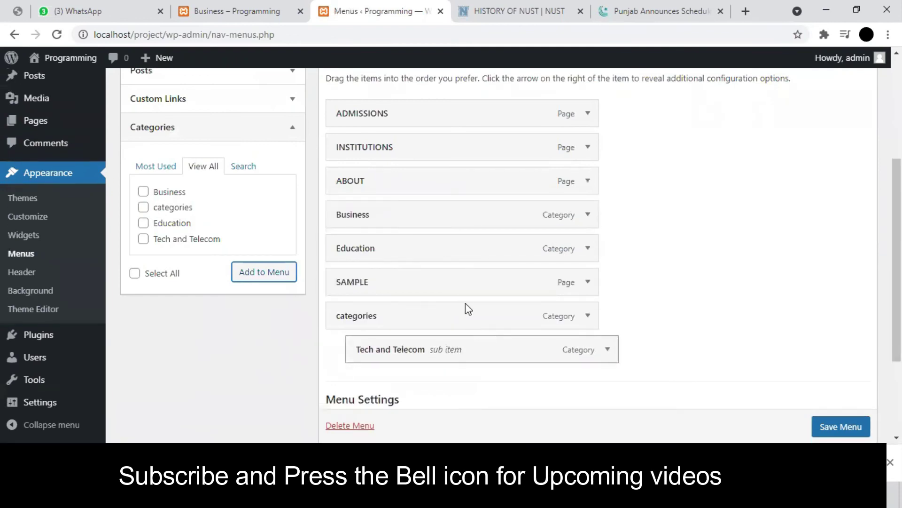
pyautogui.moveTo(458, 214); pyautogui.dragTo(479, 354)
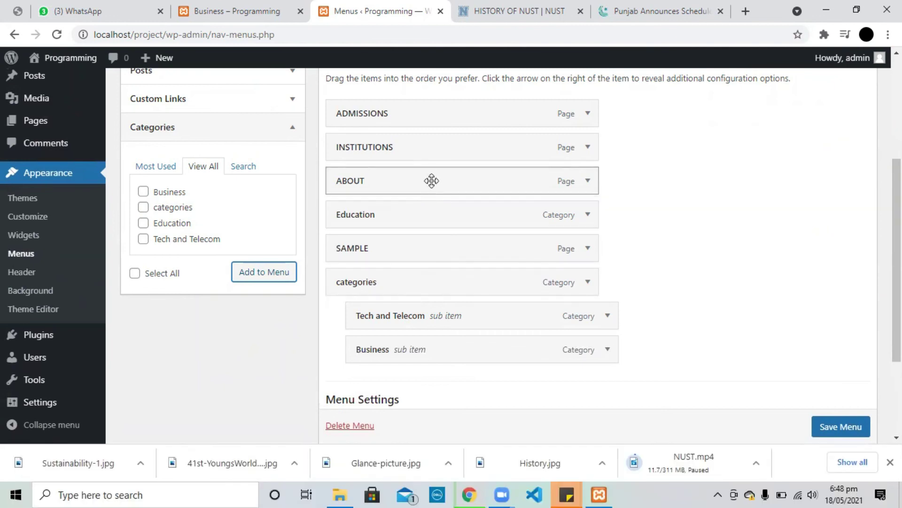
pyautogui.moveTo(417, 222); pyautogui.dragTo(439, 359)
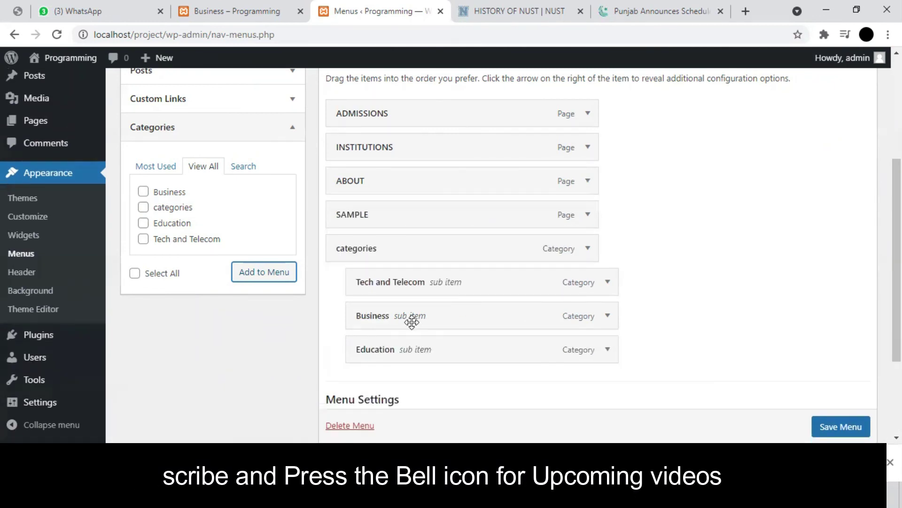
pyautogui.click(825, 426)
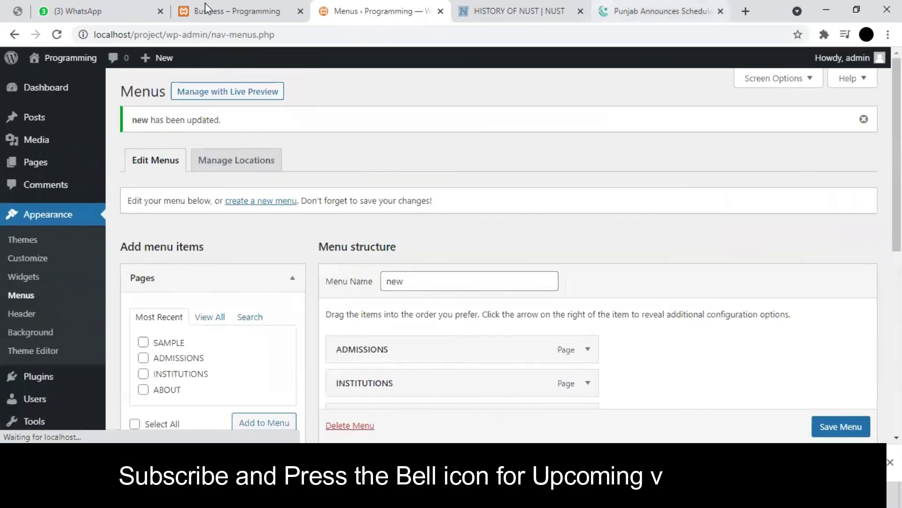
# Step: Reload the site's Business category page, inspect the "categories" dropdown, and open the categories page followed by its Tech and Telecom entry
pyautogui.hotkey('ctrl', 'shift', 'Tab')
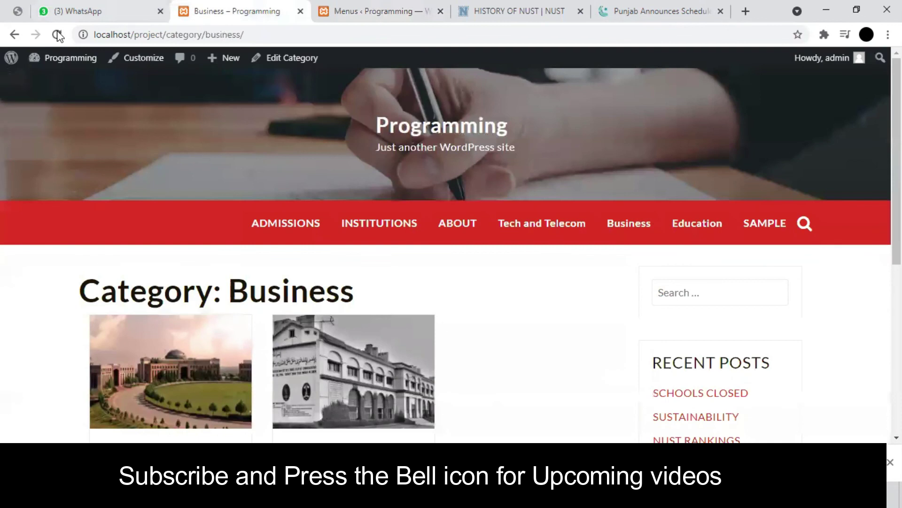
pyautogui.click(57, 36)
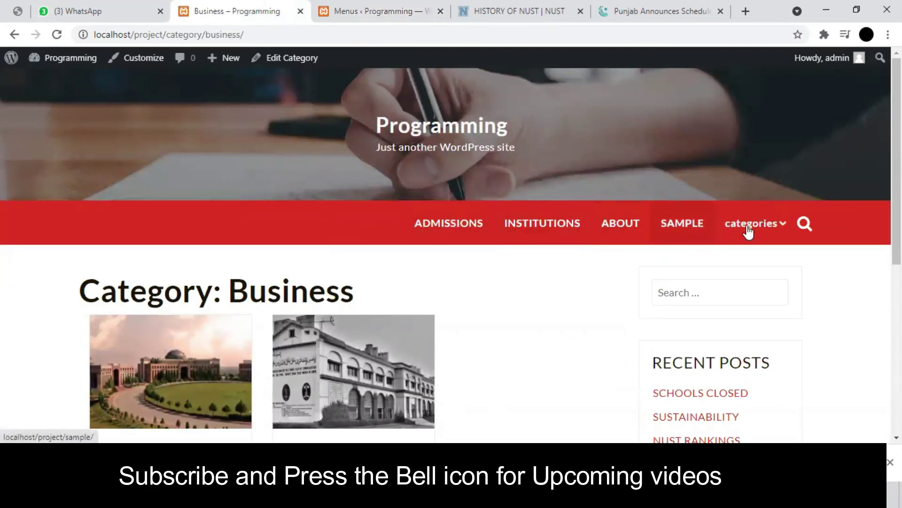
pyautogui.moveTo(762, 236)
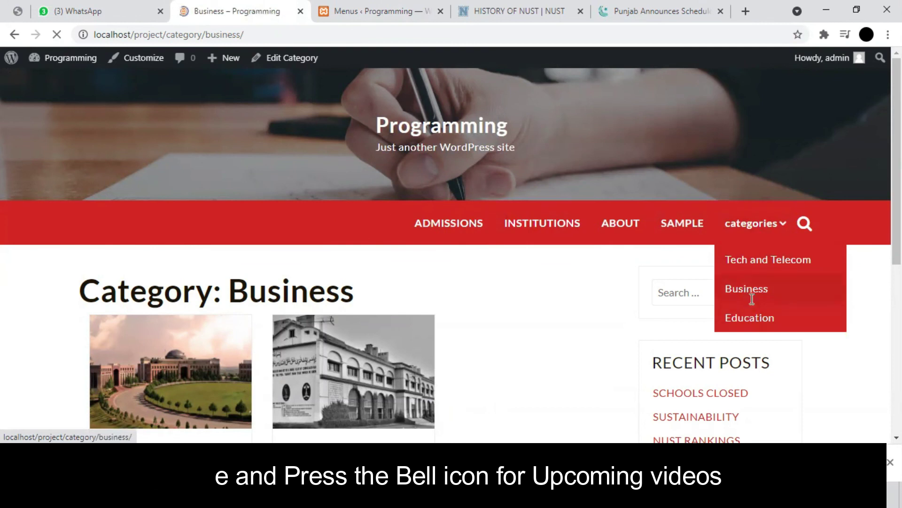
pyautogui.click(747, 223)
pyautogui.moveTo(741, 256)
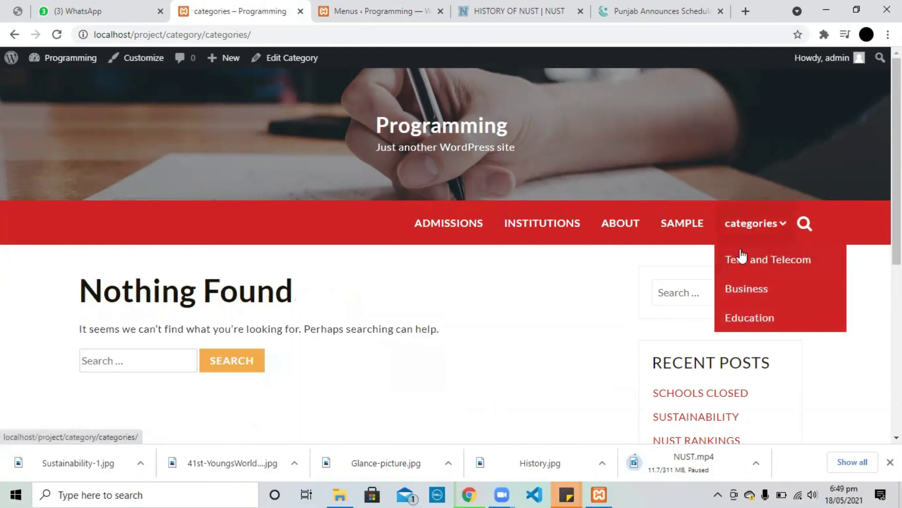
pyautogui.click(743, 264)
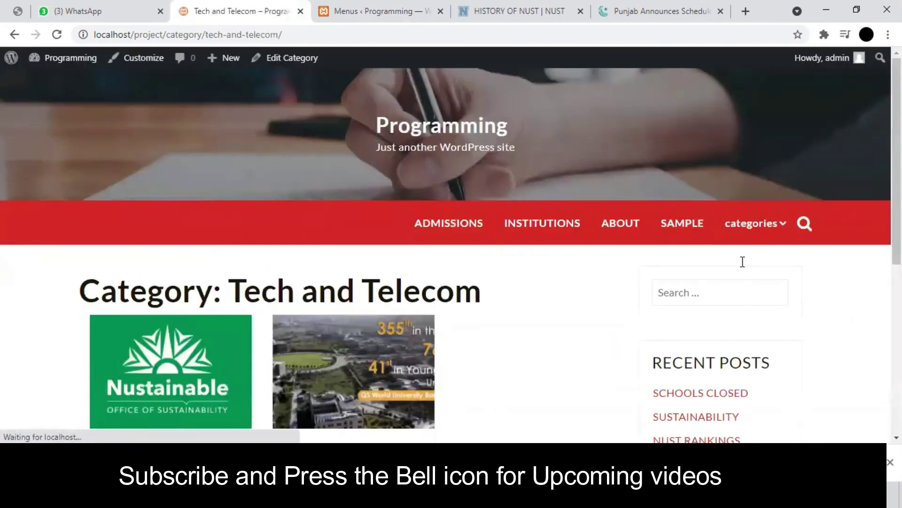
# Step: Review the posts listed on the site's Tech and Telecom category page, and open the Education category page to view its posts
pyautogui.scroll(-4, 556, 317)
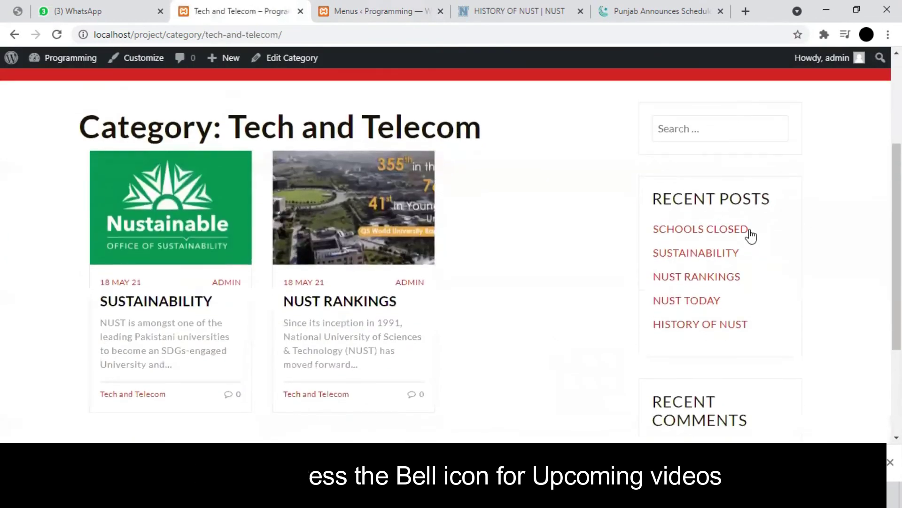
pyautogui.scroll(4, 749, 233)
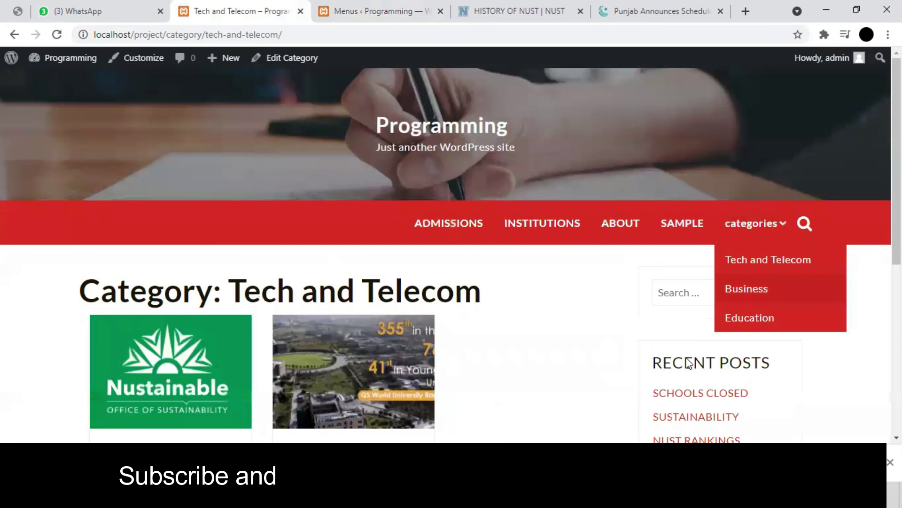
pyautogui.click(750, 318)
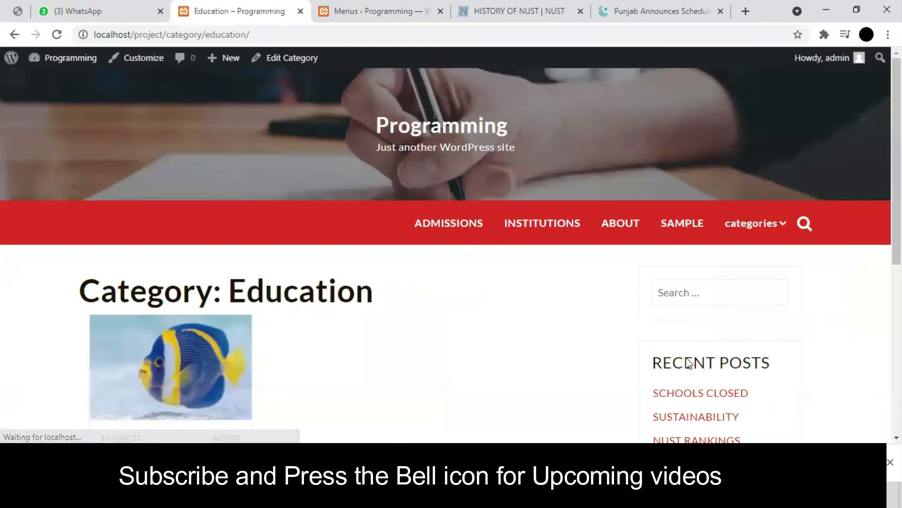
pyautogui.scroll(-5, 735, 246)
pyautogui.scroll(5, 738, 238)
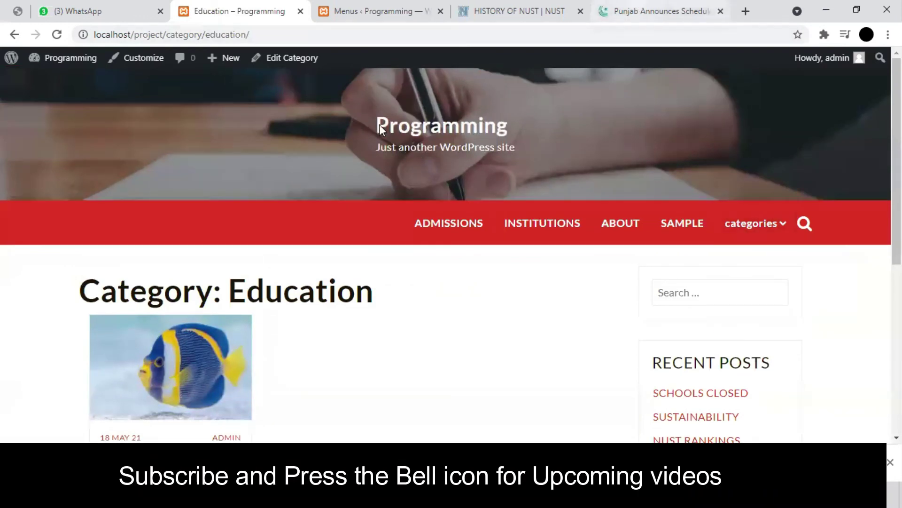
# Step: Compare the category navigation on the ProPakistani article page with the local site's "categories" dropdown
pyautogui.click(651, 11)
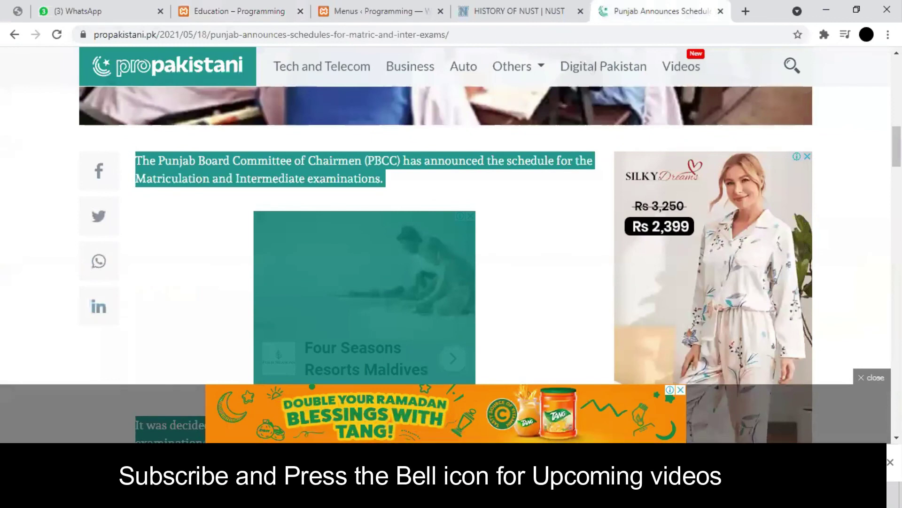
pyautogui.scroll(6, 446, 263)
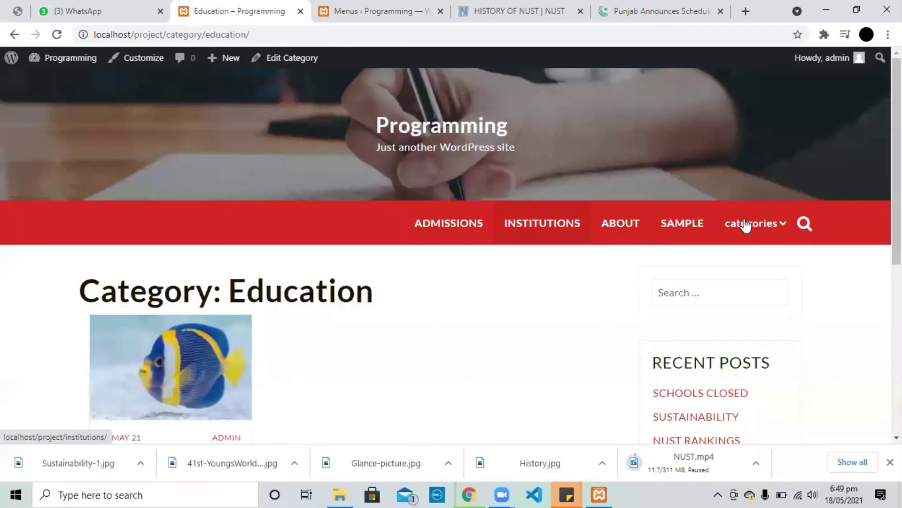
pyautogui.moveTo(741, 238)
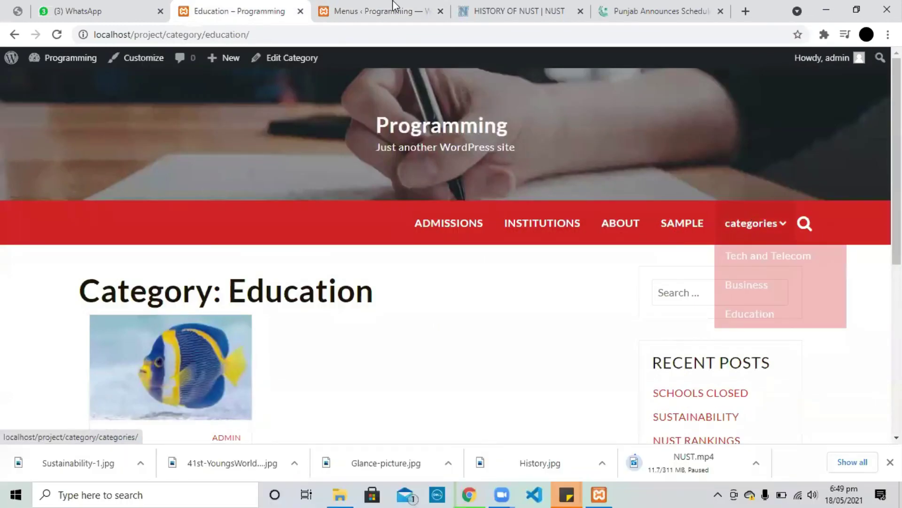
# Step: Return to the WordPress admin's post categories and quick-edit the "categories" category to rename it "CATEGORIES"
pyautogui.click(360, 11)
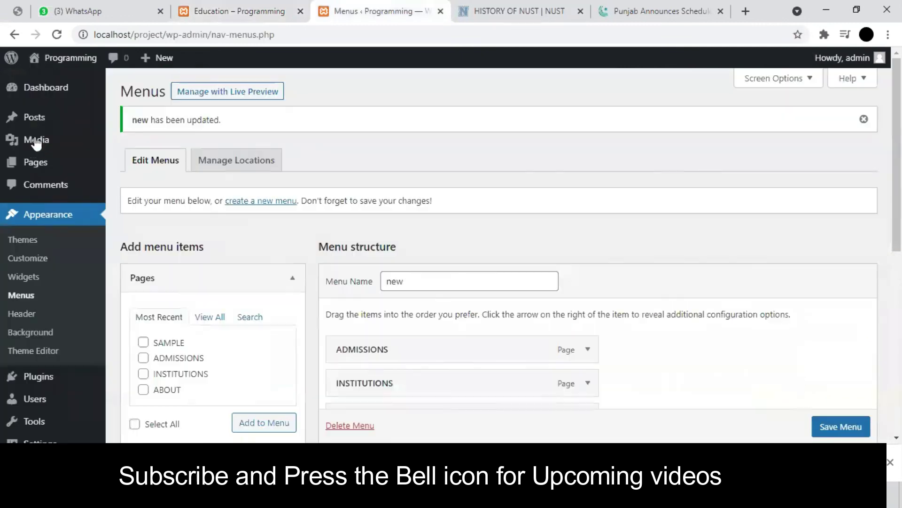
pyautogui.moveTo(94, 139)
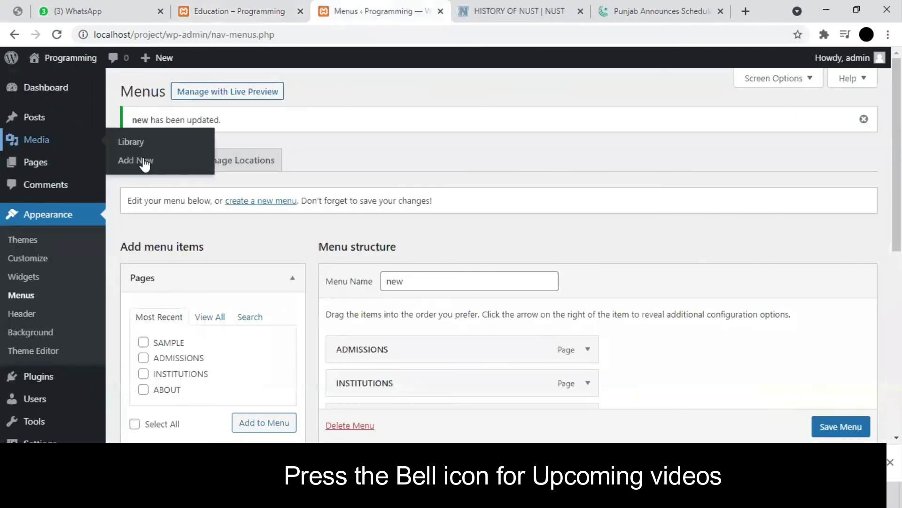
pyautogui.click(137, 156)
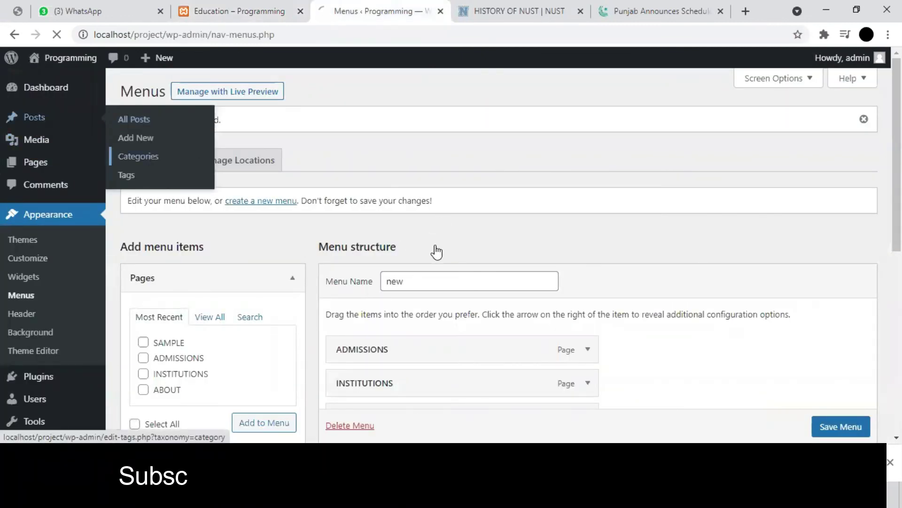
pyautogui.click(455, 242)
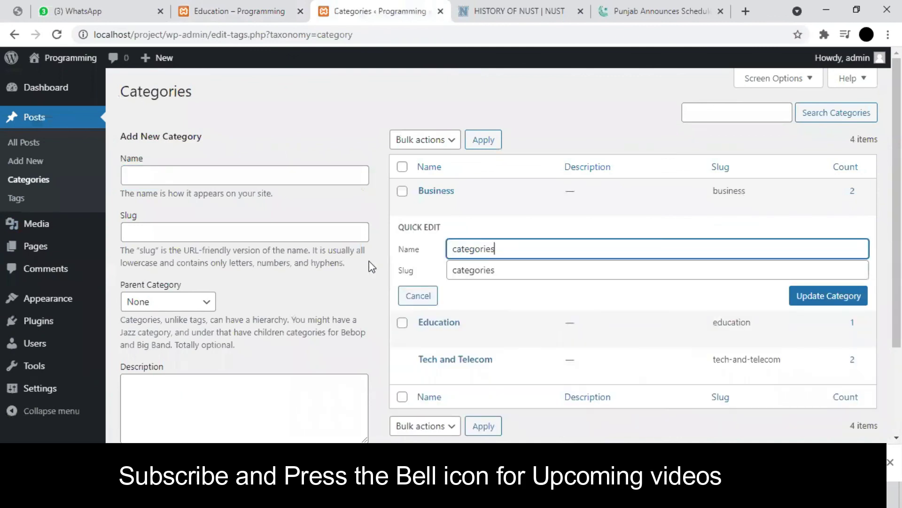
pyautogui.write('CATEGORIES')
pyautogui.click(817, 300)
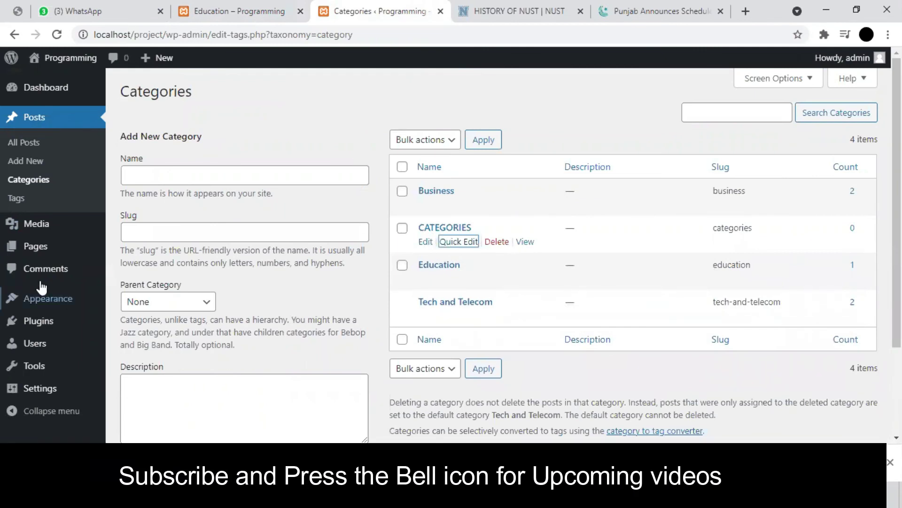
# Step: Move Tech and Telecom, Business and Education to the top level of the "new" menu, save it, and check the site's navigation
pyautogui.moveTo(40, 306)
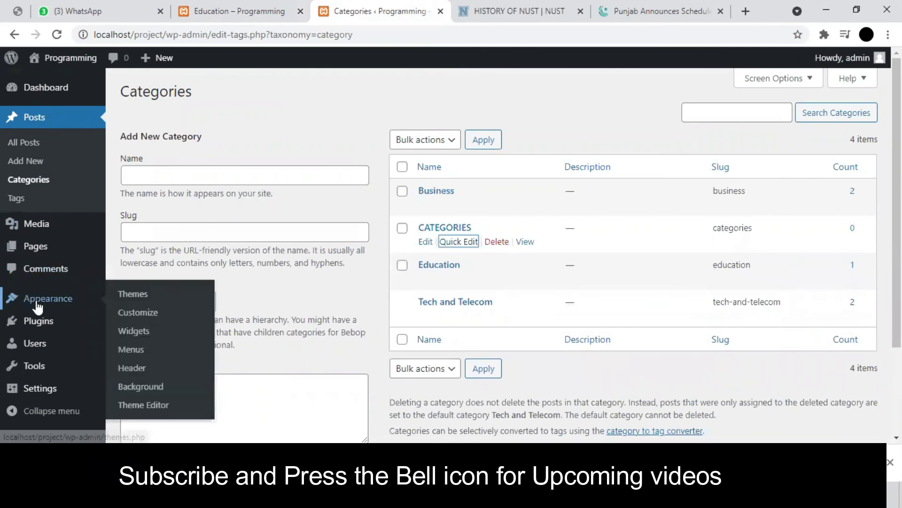
pyautogui.click(132, 350)
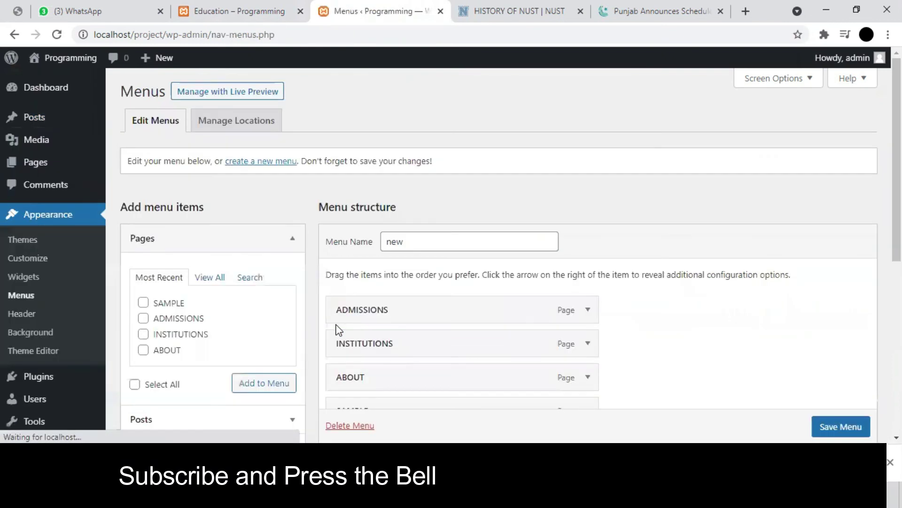
pyautogui.scroll(-5, 337, 327)
pyautogui.scroll(-2, 365, 306)
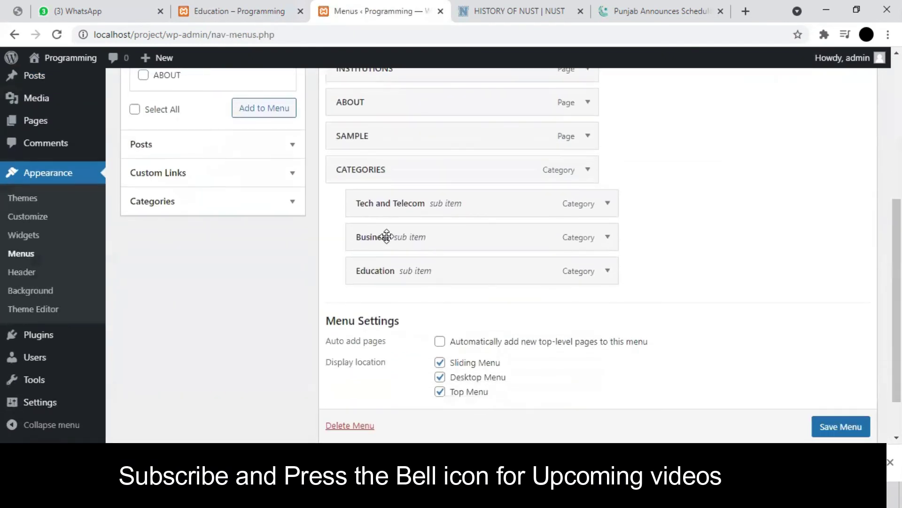
pyautogui.scroll(1, 381, 268)
pyautogui.moveTo(385, 296); pyautogui.dragTo(338, 270)
pyautogui.moveTo(353, 235)
pyautogui.mouseDown()
pyautogui.moveTo(370, 242)
pyautogui.moveTo(360, 244)
pyautogui.mouseUp()
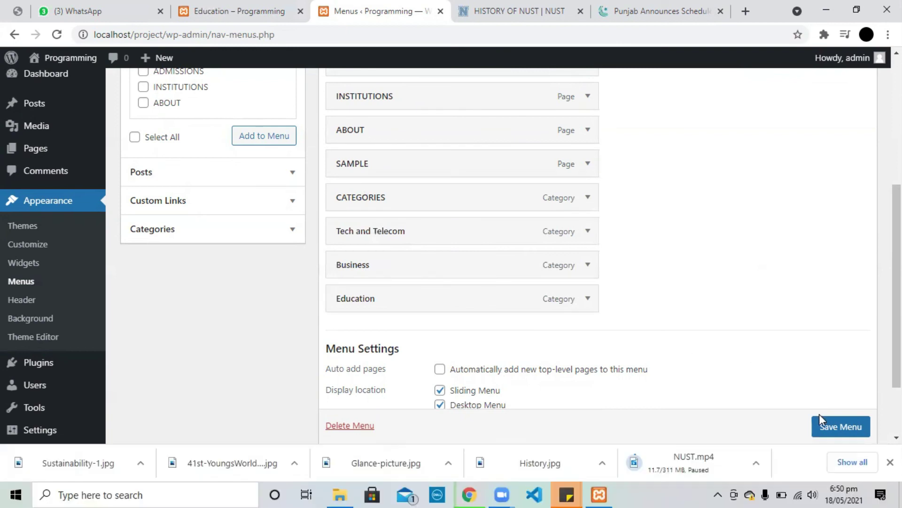
pyautogui.click(830, 429)
pyautogui.scroll(-1, 830, 429)
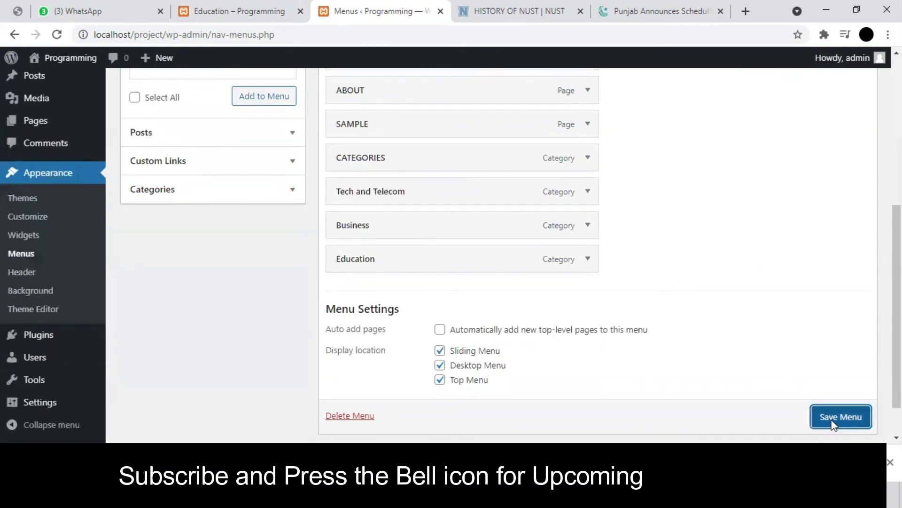
pyautogui.click(833, 426)
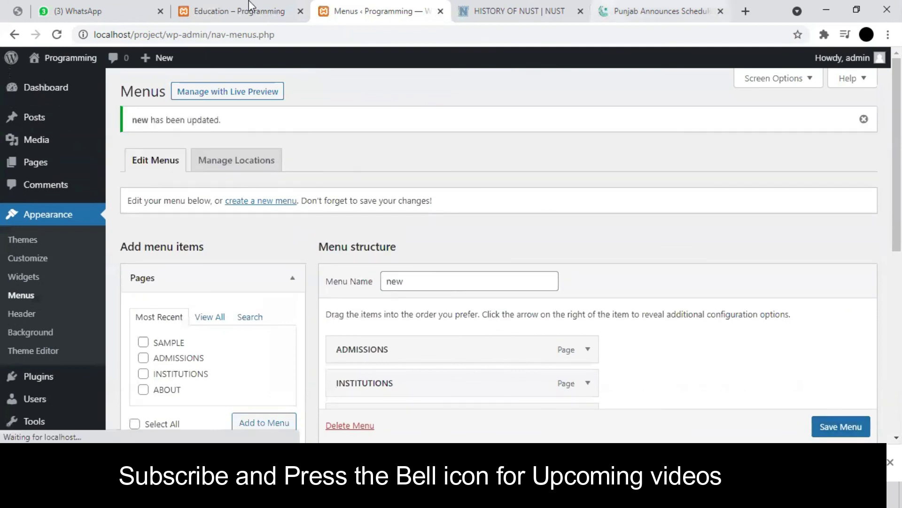
pyautogui.click(233, 11)
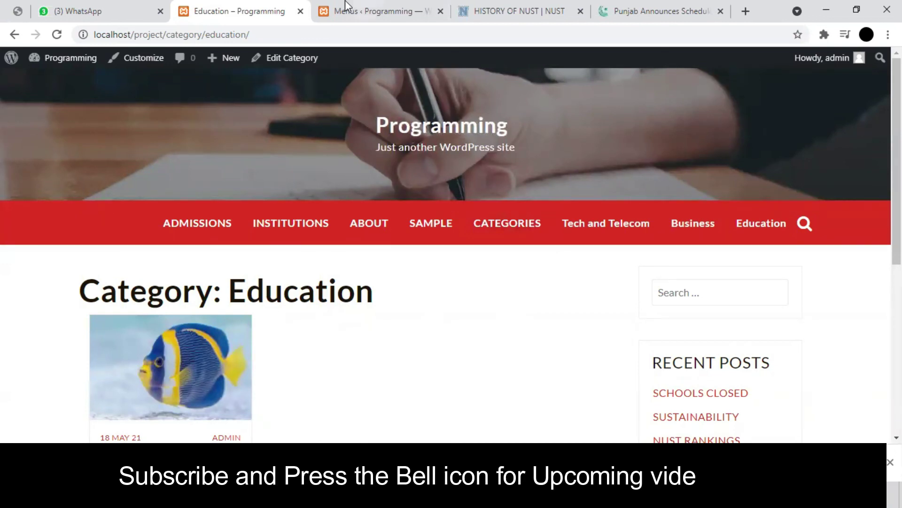
# Step: Nest Tech and Telecom, Business and Education under CATEGORIES in the menu again, save it, and check the dropdown on the reloaded site
pyautogui.hotkey('ctrl', 'Tab')
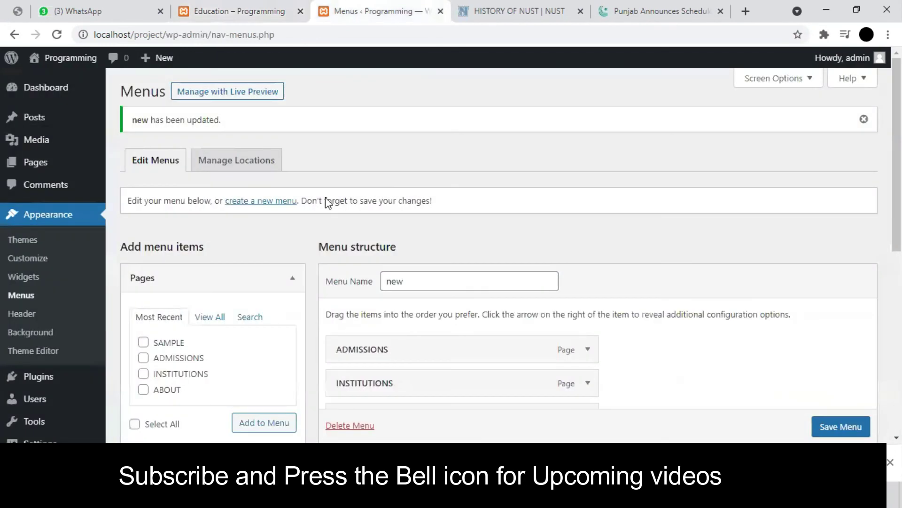
pyautogui.scroll(-4, 383, 244)
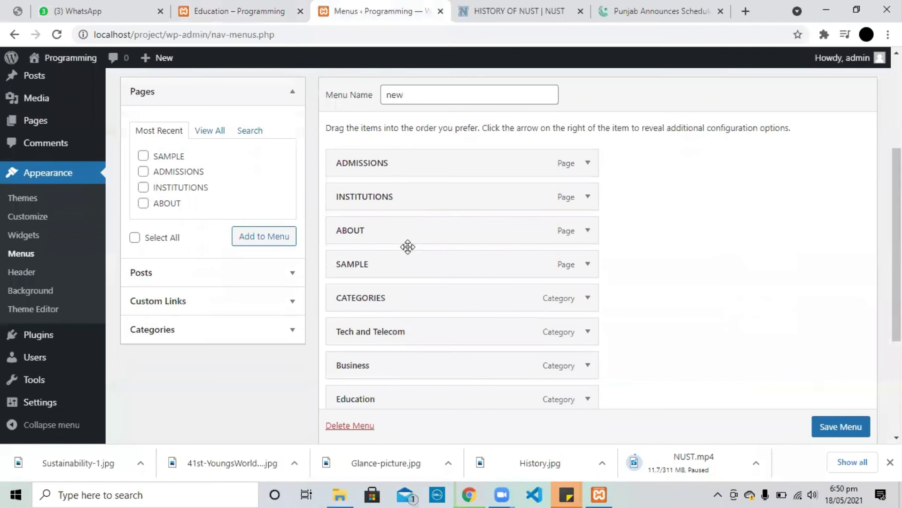
pyautogui.scroll(-2, 402, 239)
pyautogui.moveTo(363, 249); pyautogui.dragTo(382, 249)
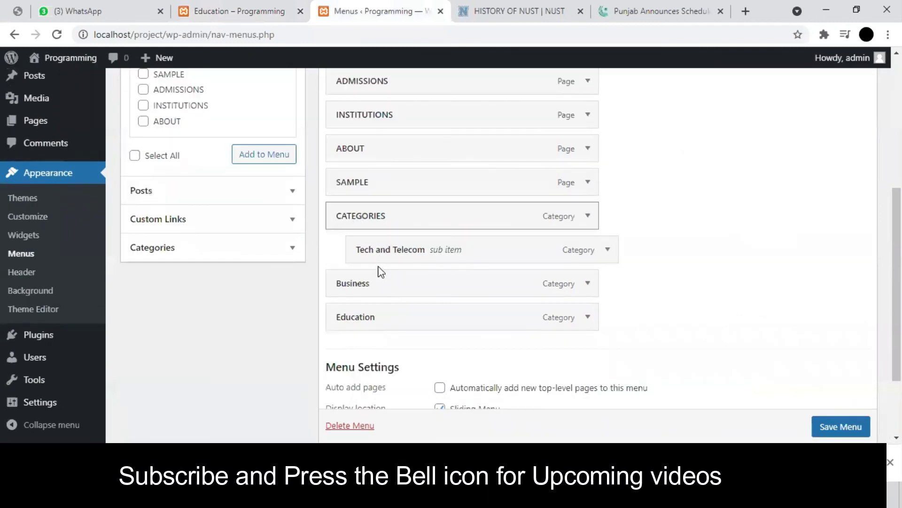
pyautogui.moveTo(395, 297); pyautogui.dragTo(479, 301)
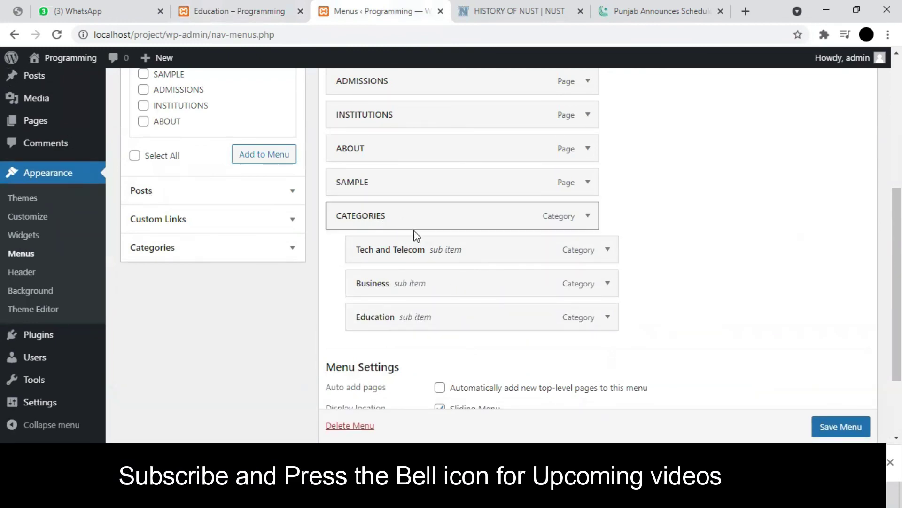
pyautogui.scroll(-1, 836, 427)
pyautogui.click(836, 427)
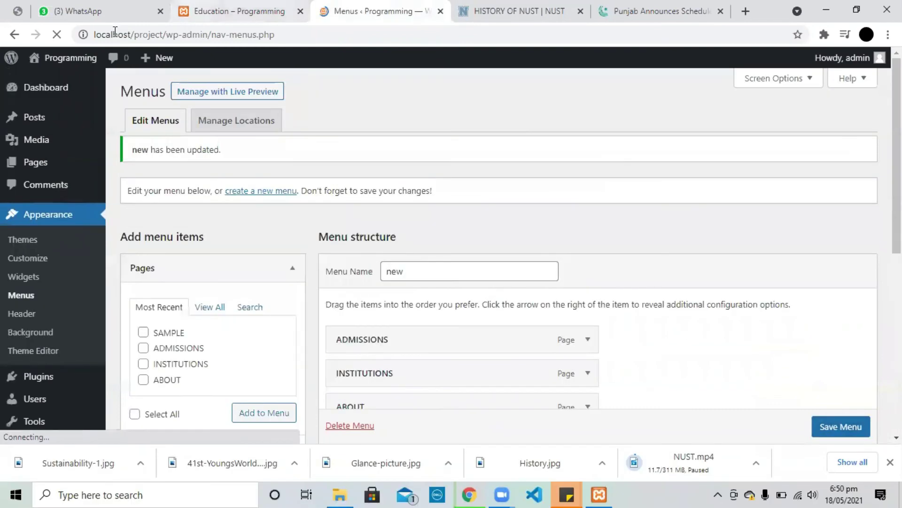
pyautogui.click(225, 10)
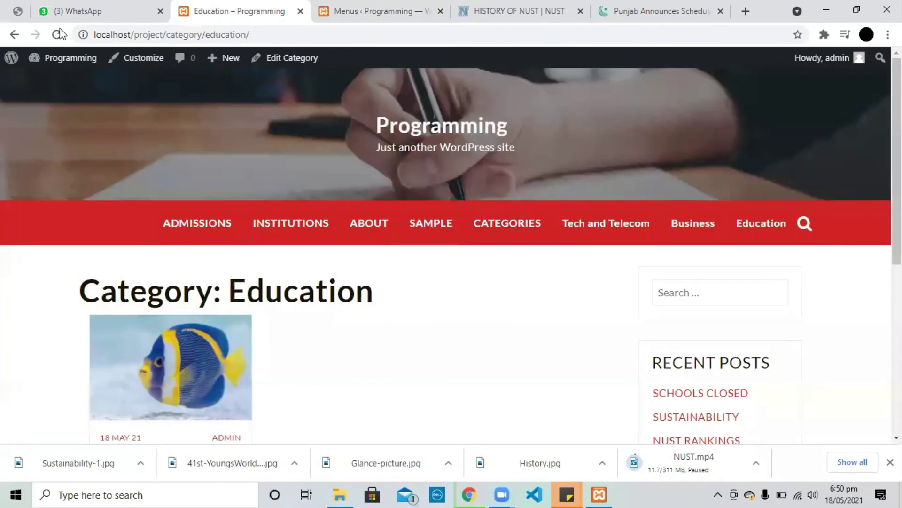
pyautogui.moveTo(726, 227)
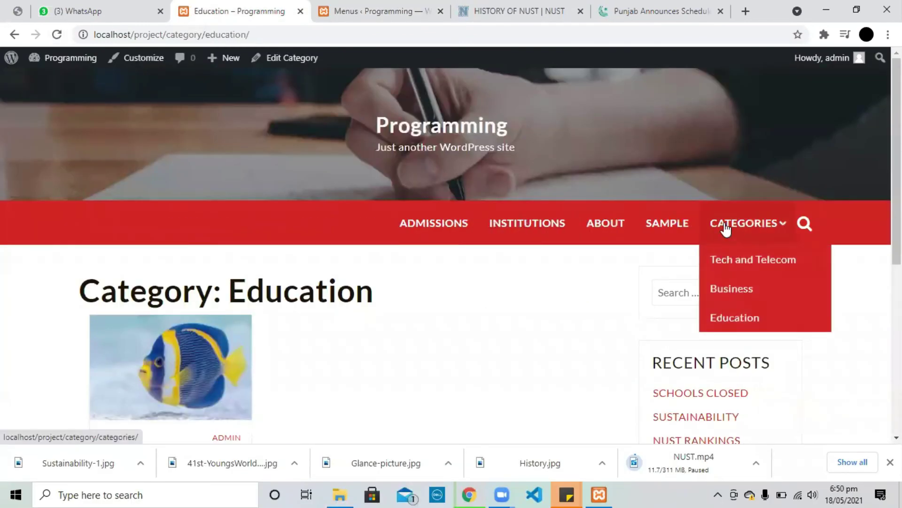